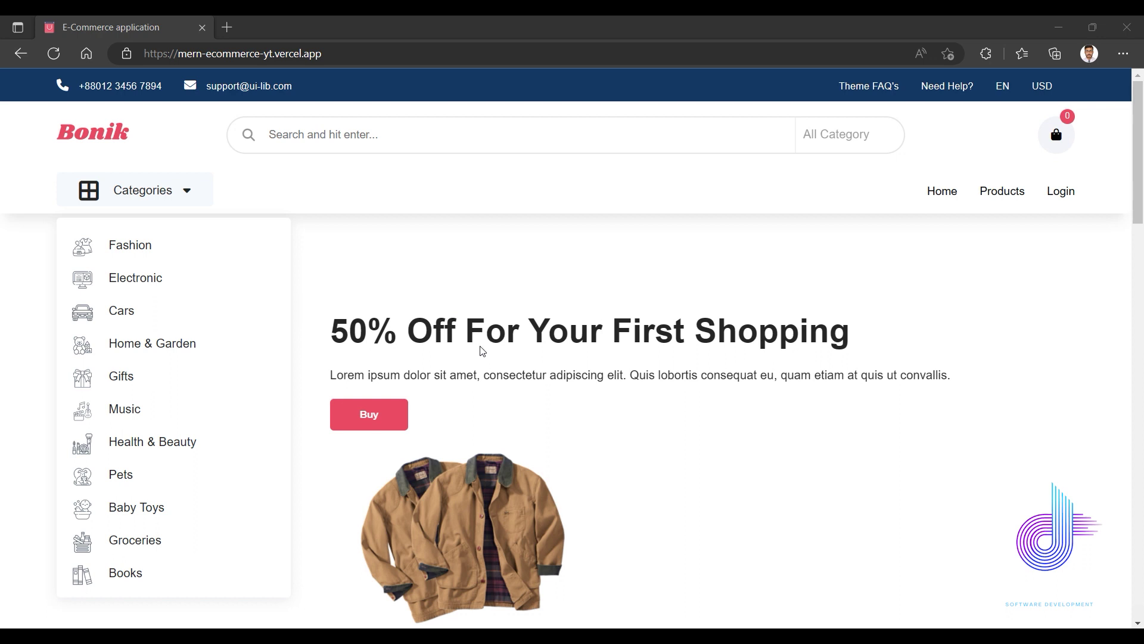
Browse the store's products, then search for 'dron'.
{"action": "scroll", "coordinate": [417, 312], "scroll_direction": "down", "scroll_amount": 6}
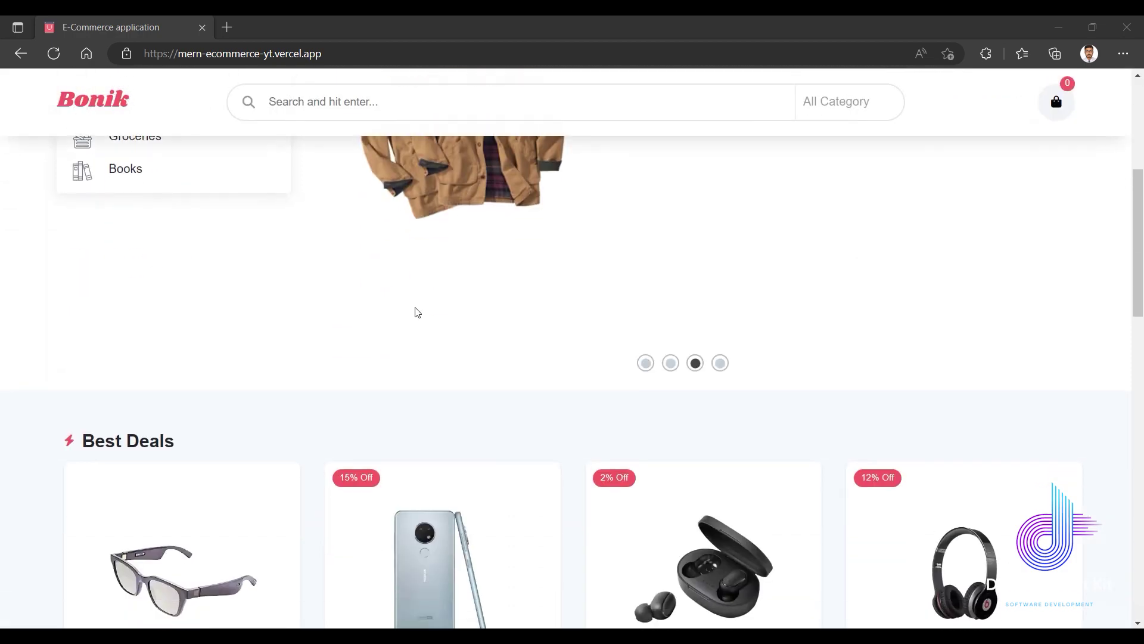
{"action": "scroll", "coordinate": [417, 311], "scroll_direction": "up", "scroll_amount": 6}
{"action": "scroll", "coordinate": [432, 345], "scroll_direction": "down", "scroll_amount": 6}
{"action": "scroll", "coordinate": [432, 345], "scroll_direction": "up", "scroll_amount": 6}
{"action": "scroll", "coordinate": [377, 292], "scroll_direction": "down", "scroll_amount": 10}
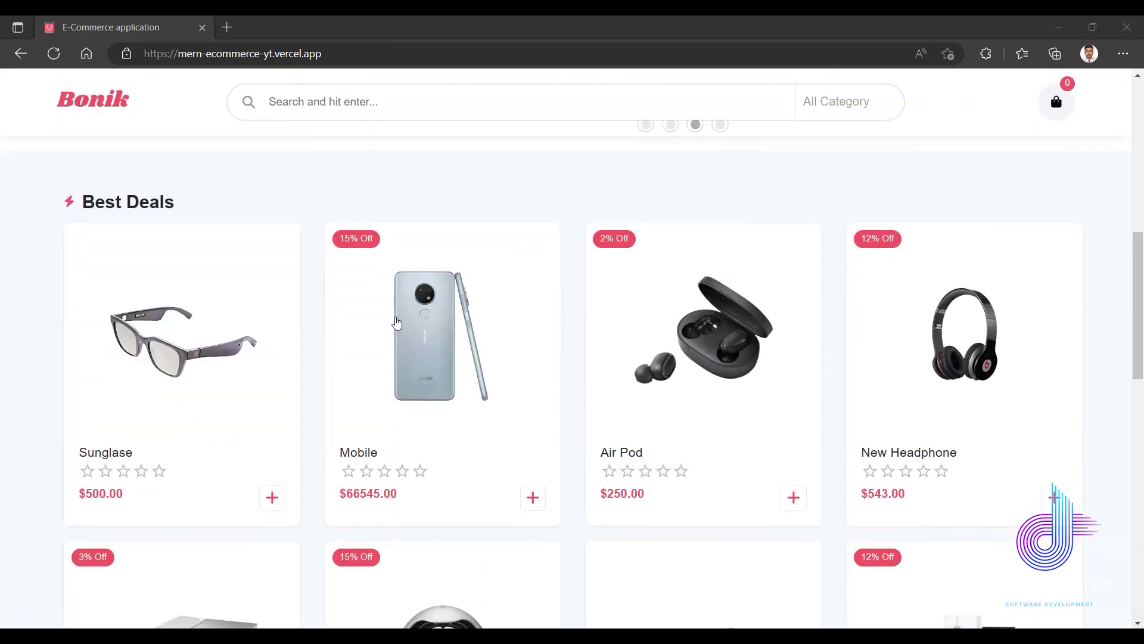
{"action": "scroll", "coordinate": [396, 322], "scroll_direction": "up", "scroll_amount": 8}
{"action": "scroll", "coordinate": [398, 337], "scroll_direction": "up", "scroll_amount": 4}
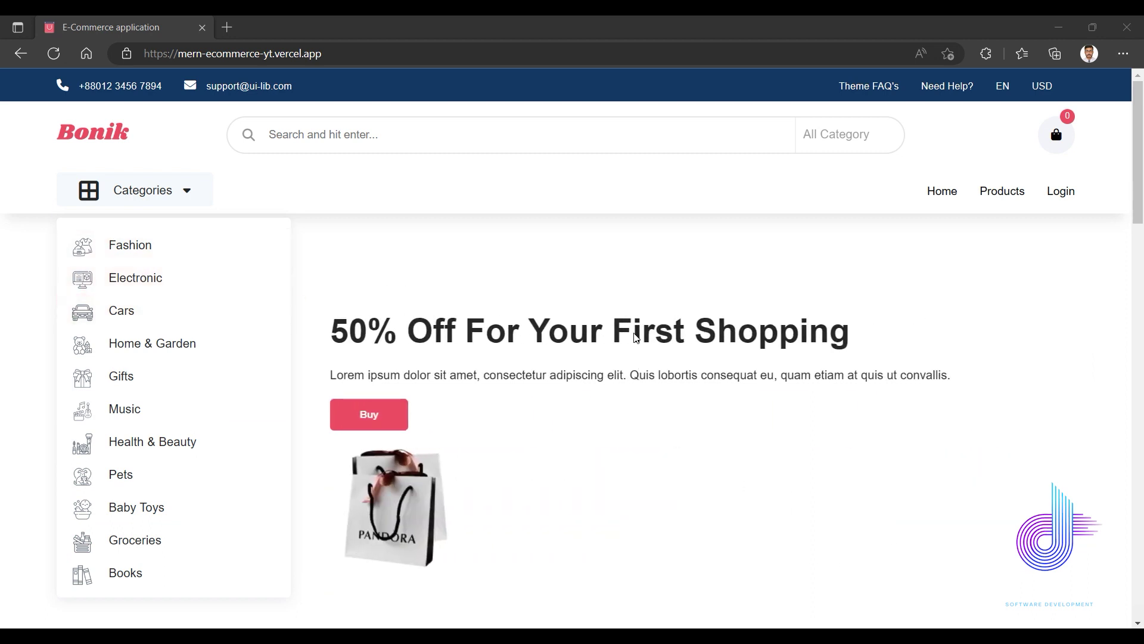
{"action": "scroll", "coordinate": [635, 337], "scroll_direction": "down", "scroll_amount": 2}
{"action": "scroll", "coordinate": [602, 365], "scroll_direction": "down", "scroll_amount": 3}
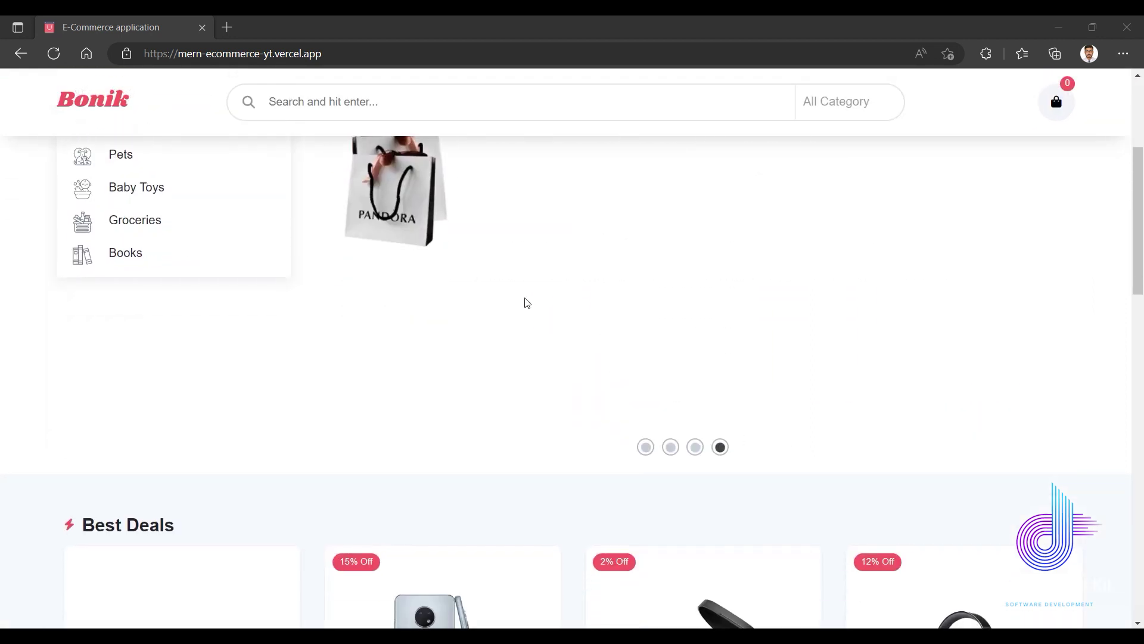
{"action": "scroll", "coordinate": [534, 414], "scroll_direction": "up", "scroll_amount": 3}
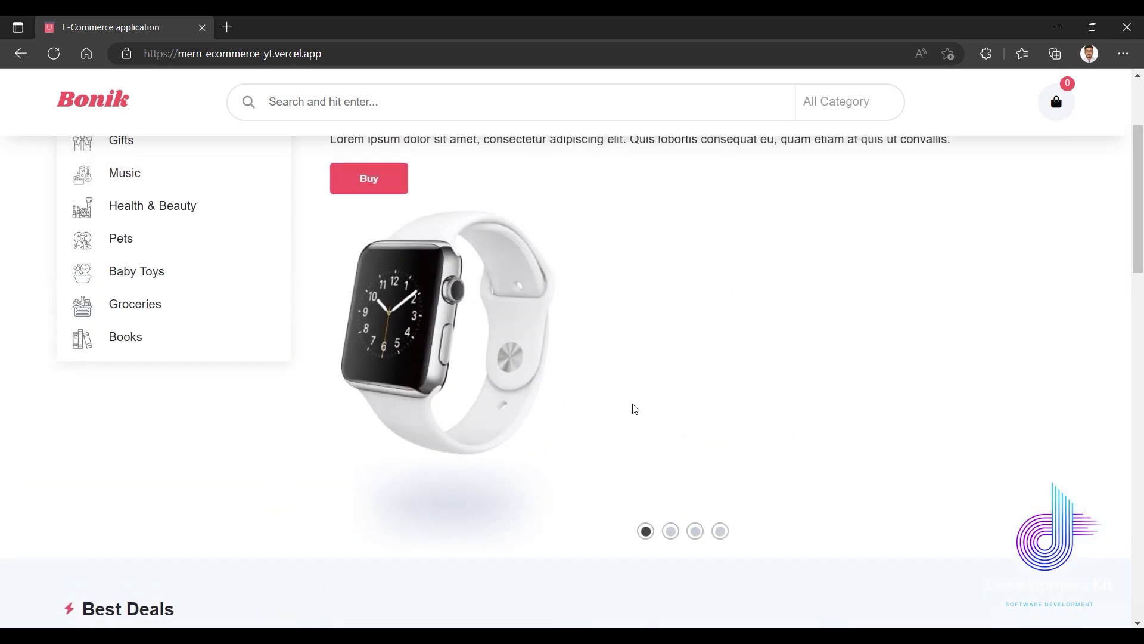
{"action": "scroll", "coordinate": [646, 401], "scroll_direction": "up", "scroll_amount": 2}
{"action": "scroll", "coordinate": [576, 459], "scroll_direction": "down", "scroll_amount": 10}
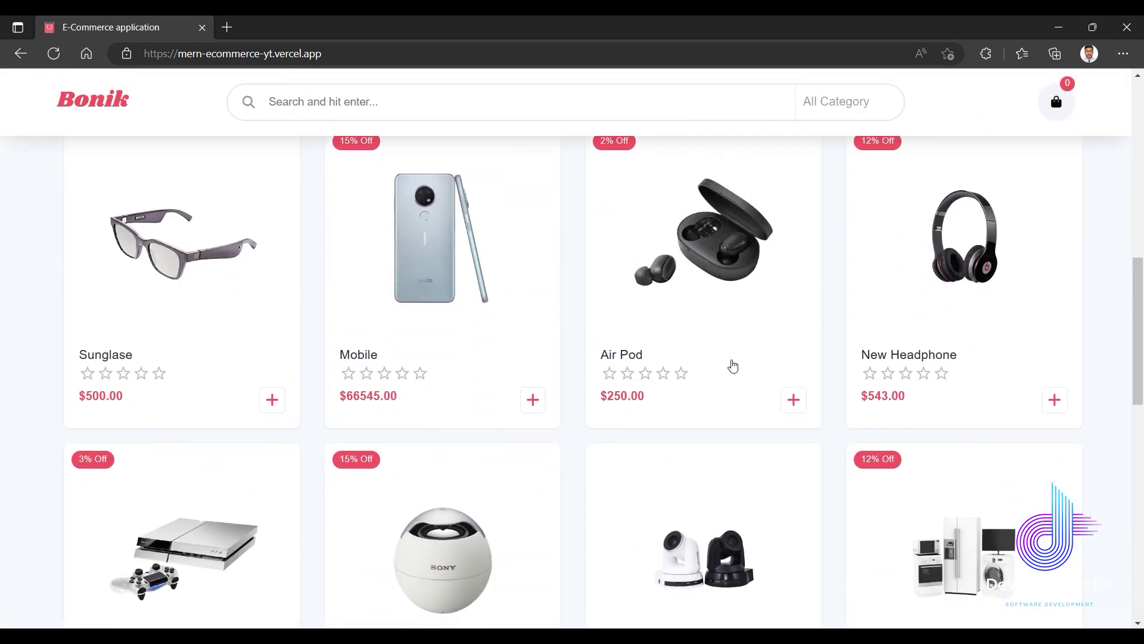
{"action": "scroll", "coordinate": [384, 488], "scroll_direction": "down", "scroll_amount": 3}
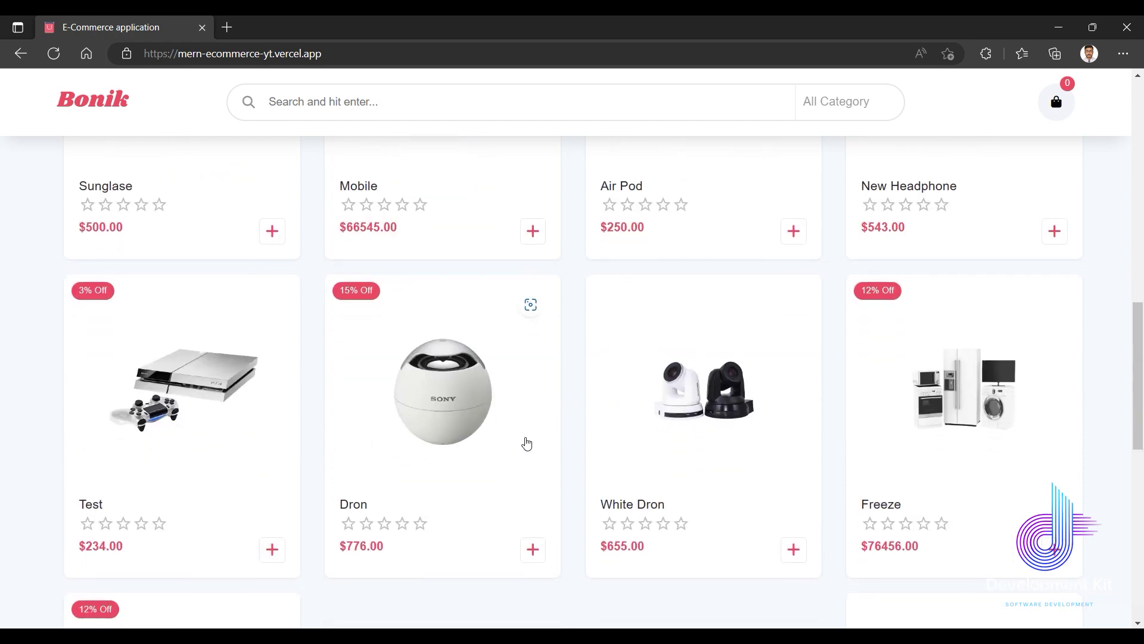
{"action": "scroll", "coordinate": [477, 421], "scroll_direction": "up", "scroll_amount": 10}
{"action": "scroll", "coordinate": [479, 421], "scroll_direction": "up", "scroll_amount": 4}
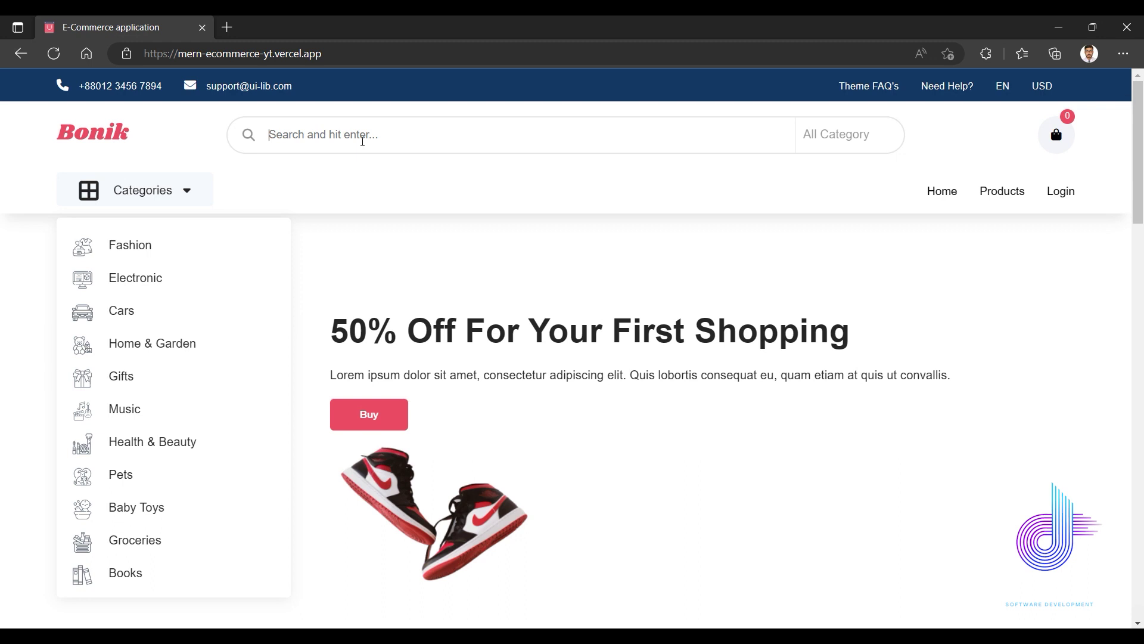
{"action": "type", "text": "dron"}
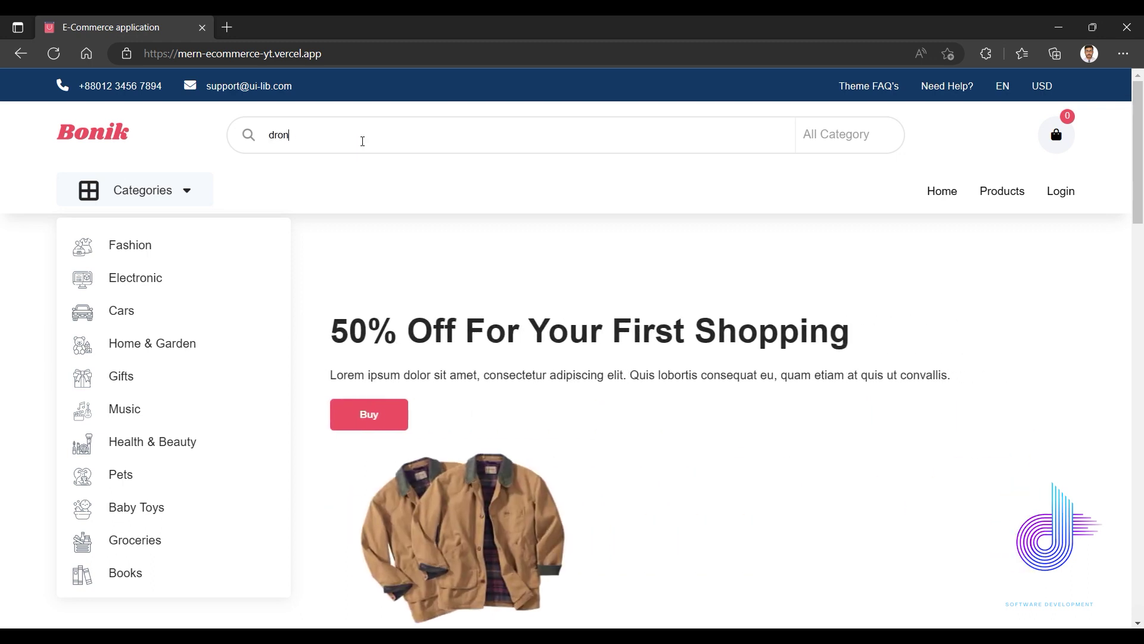
{"action": "key", "text": "Return"}
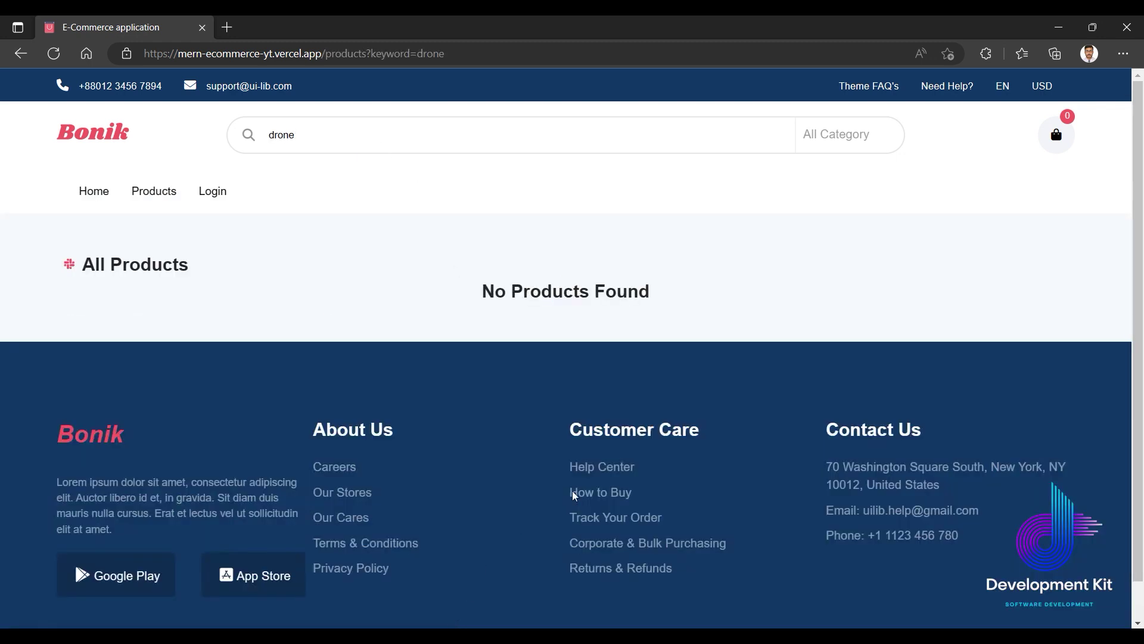
Return to the home page and search for 'air pod' instead.
{"action": "left_click", "coordinate": [94, 191]}
{"action": "double_click", "coordinate": [284, 138]}
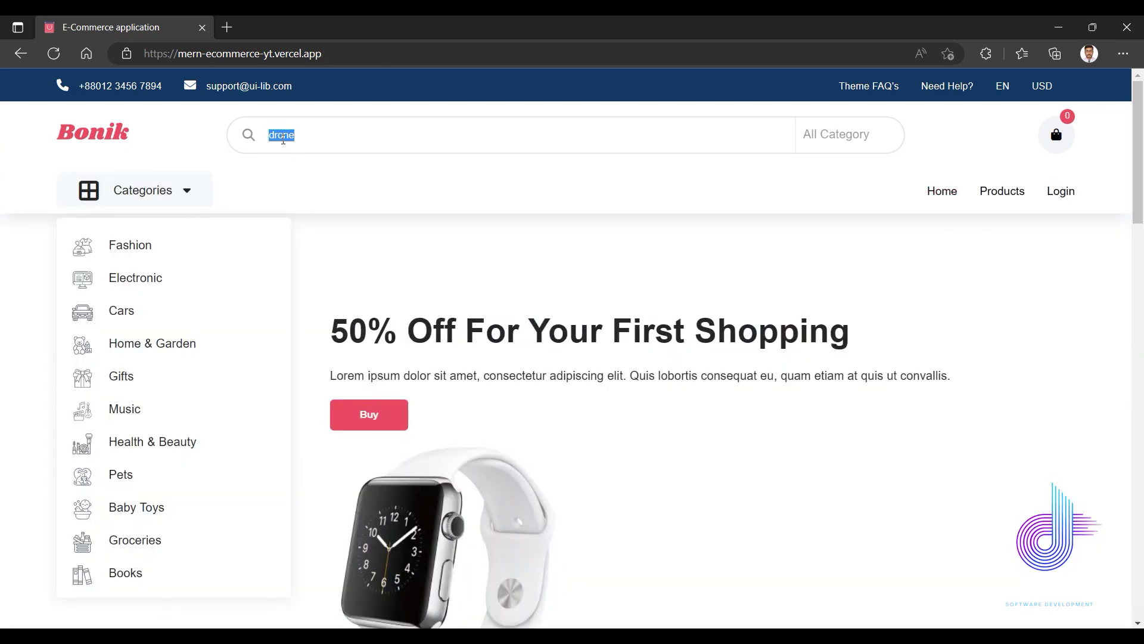
{"action": "type", "text": "air pod"}
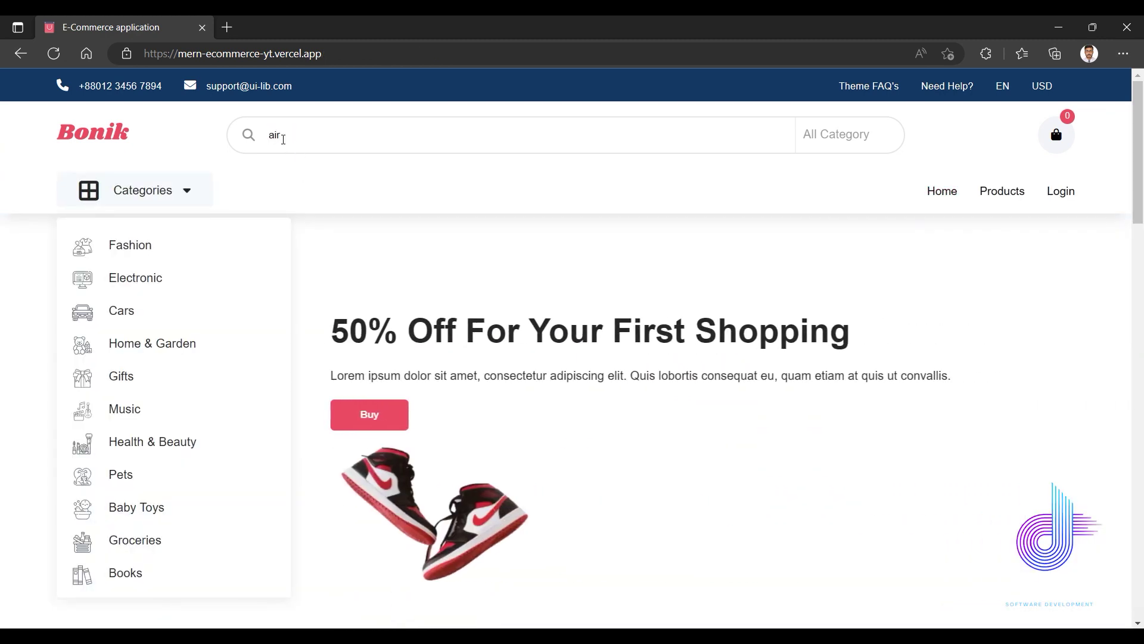
{"action": "key", "text": "Return"}
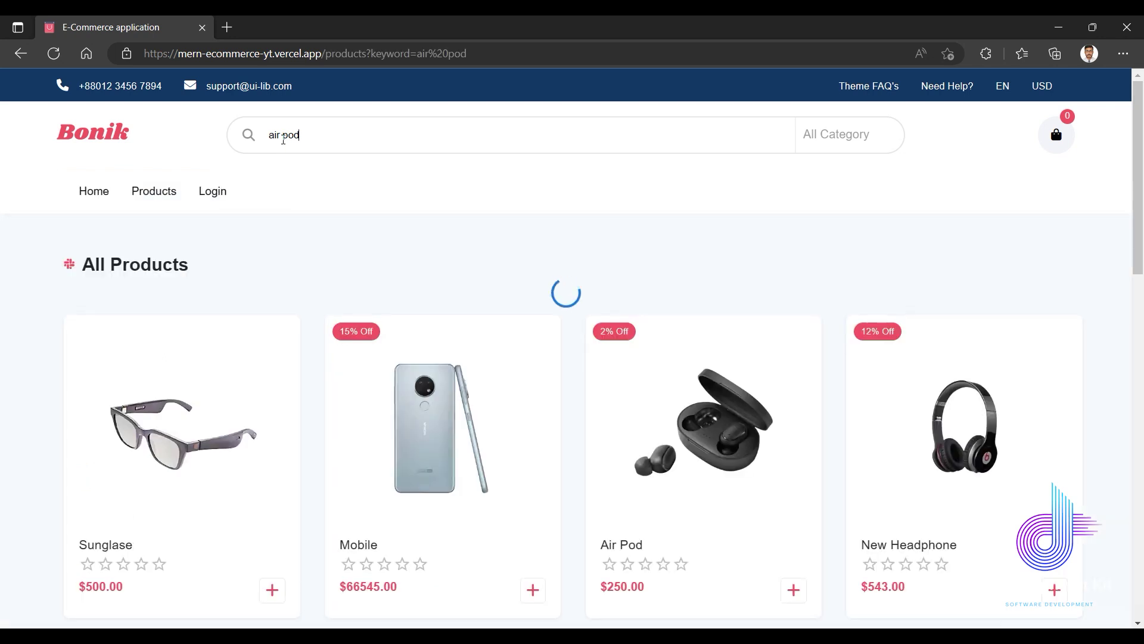
Go back to the home page and reload it to clear the search.
{"action": "scroll", "coordinate": [299, 350], "scroll_direction": "down", "scroll_amount": 5}
{"action": "scroll", "coordinate": [140, 358], "scroll_direction": "up", "scroll_amount": 5}
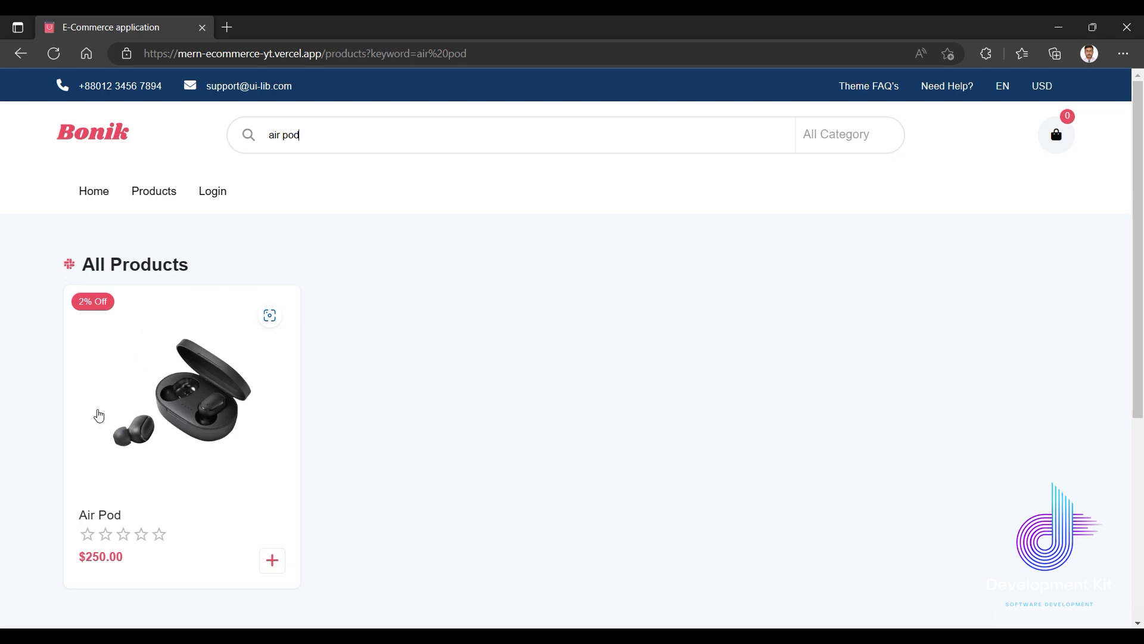
{"action": "scroll", "coordinate": [169, 481], "scroll_direction": "down", "scroll_amount": 3}
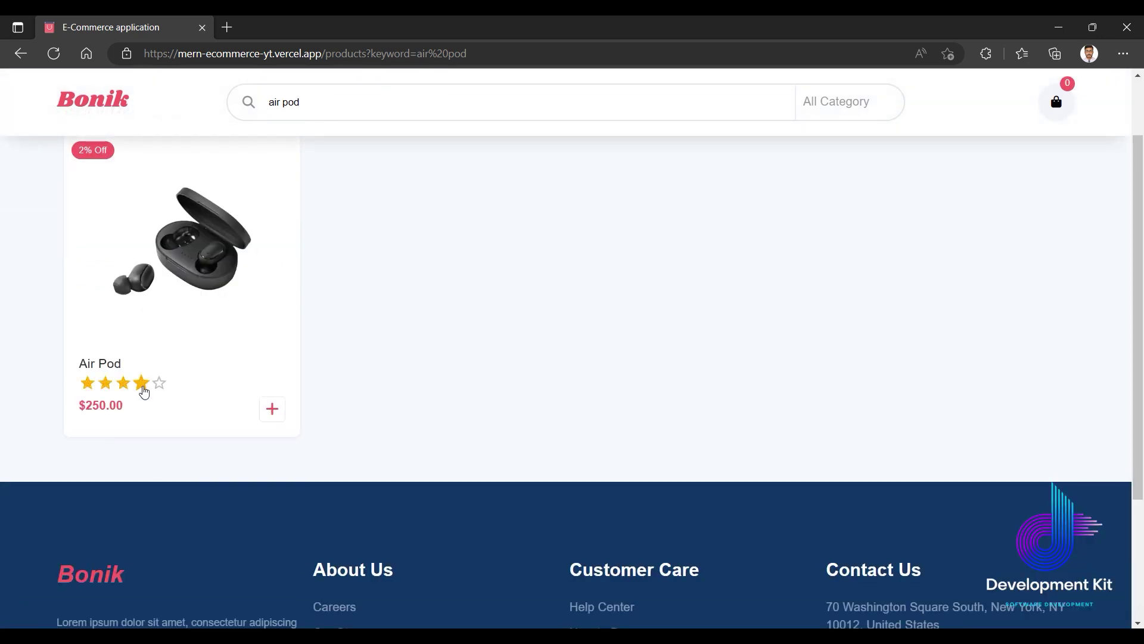
{"action": "scroll", "coordinate": [140, 384], "scroll_direction": "up", "scroll_amount": 3}
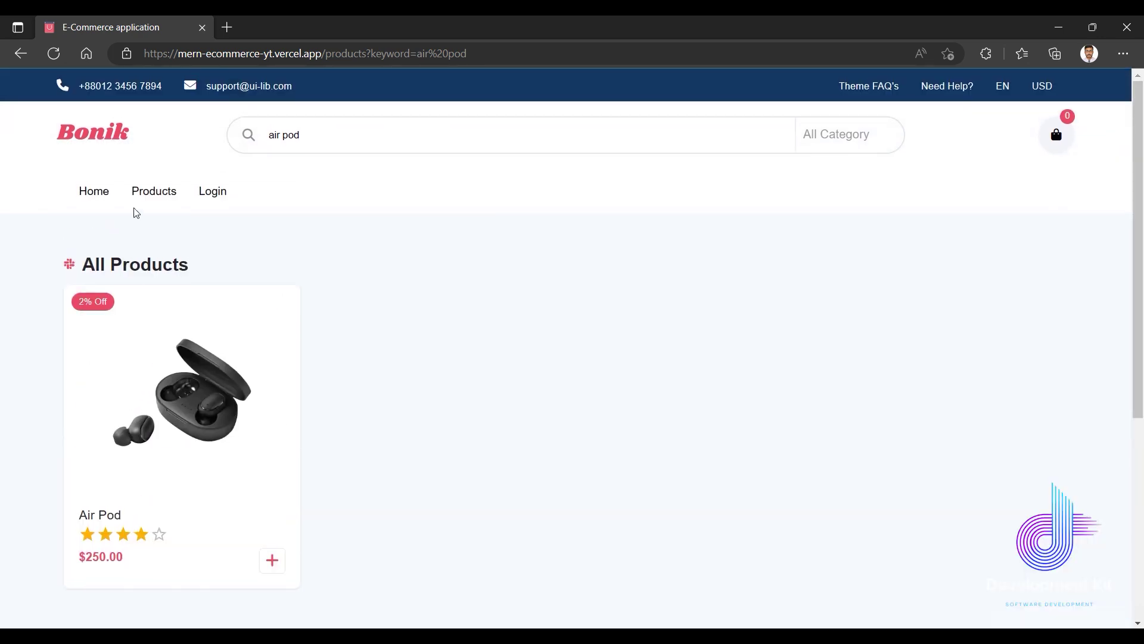
{"action": "left_click", "coordinate": [100, 195]}
{"action": "left_click", "coordinate": [54, 54]}
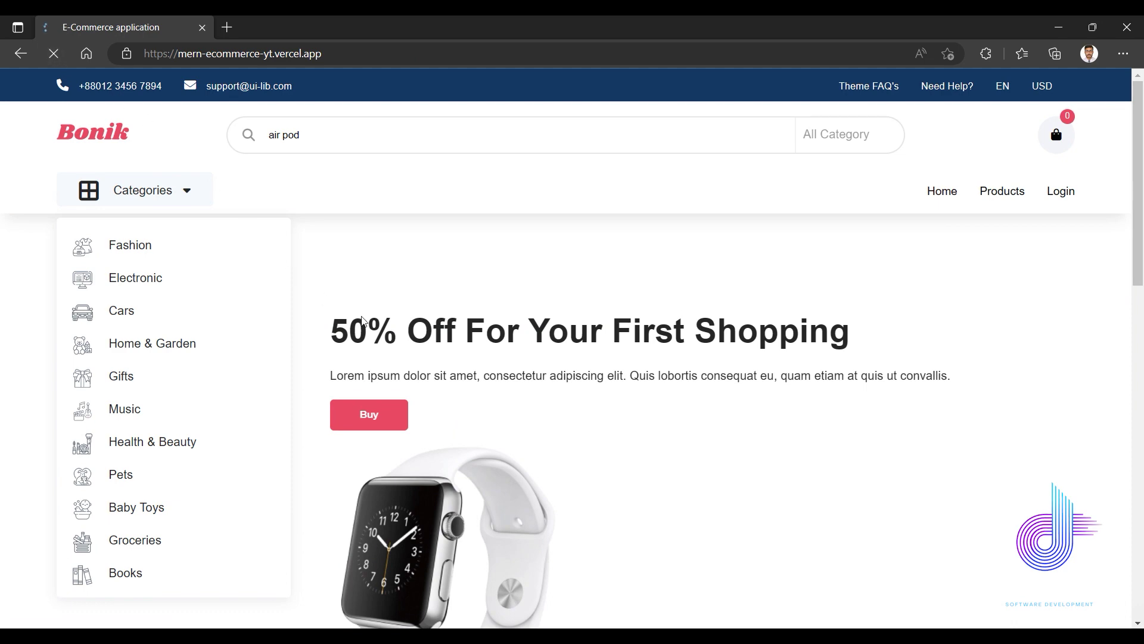
{"action": "scroll", "coordinate": [472, 320], "scroll_direction": "down", "scroll_amount": 5}
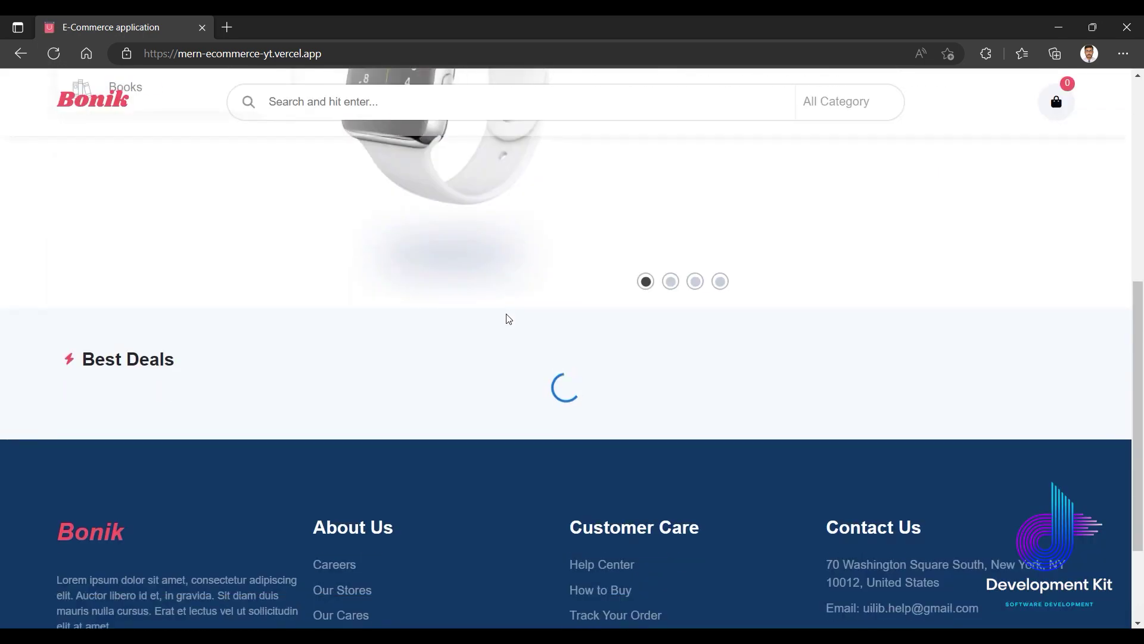
{"action": "scroll", "coordinate": [417, 331], "scroll_direction": "up", "scroll_amount": 5}
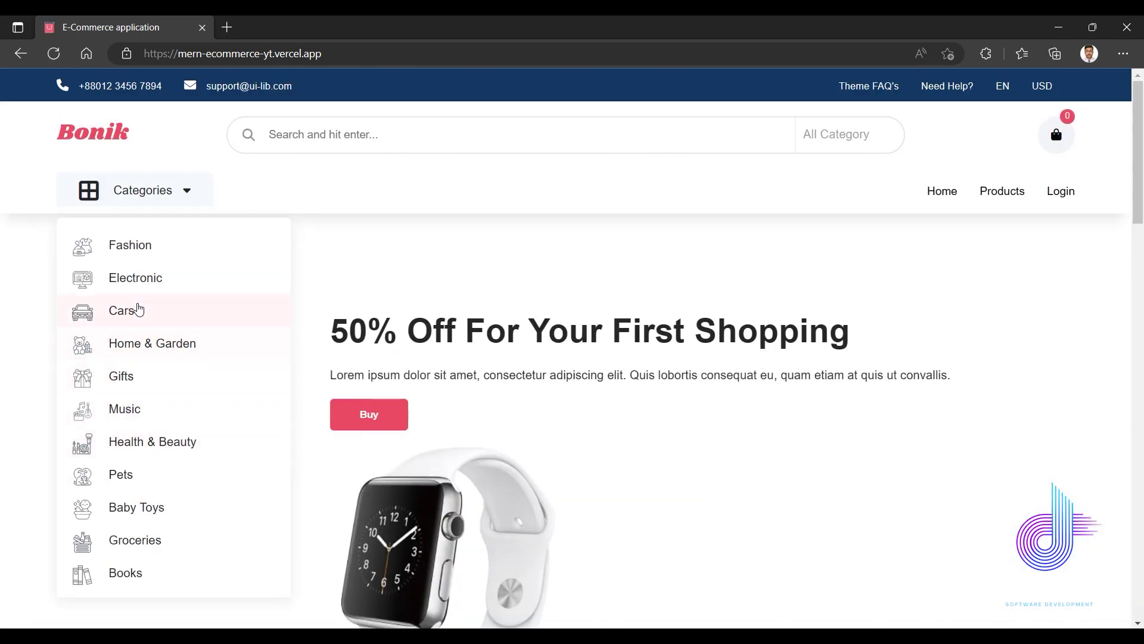
Filter to the Electronic category and search 'headphone', leaving only New Headphone.
{"action": "left_click", "coordinate": [142, 286]}
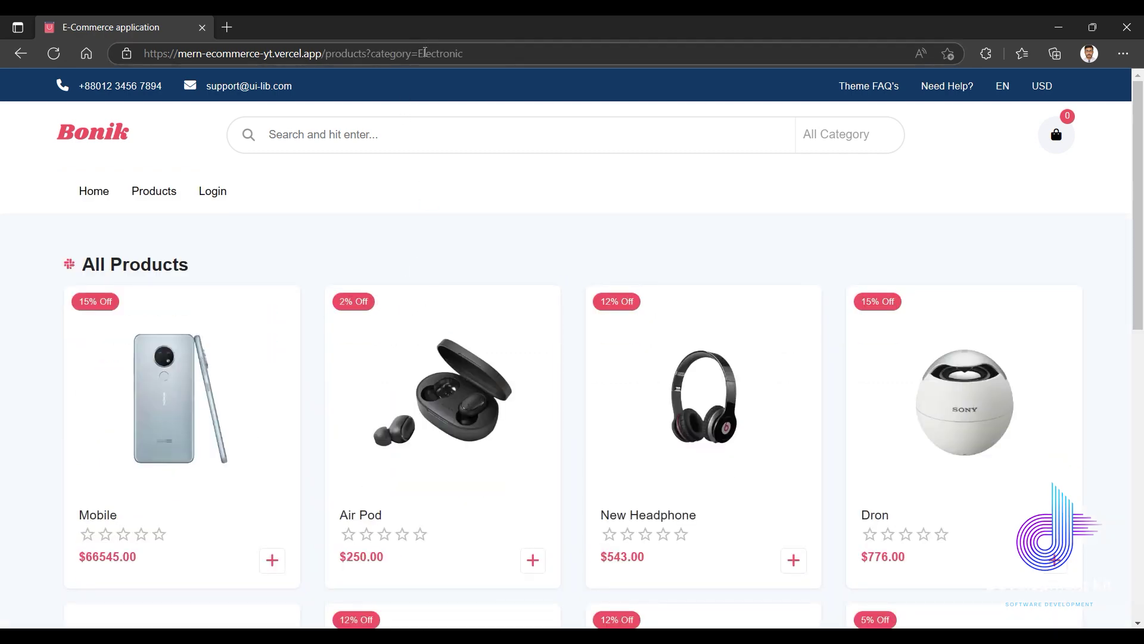
{"action": "scroll", "coordinate": [405, 277], "scroll_direction": "down", "scroll_amount": 10}
{"action": "scroll", "coordinate": [404, 292], "scroll_direction": "up", "scroll_amount": 10}
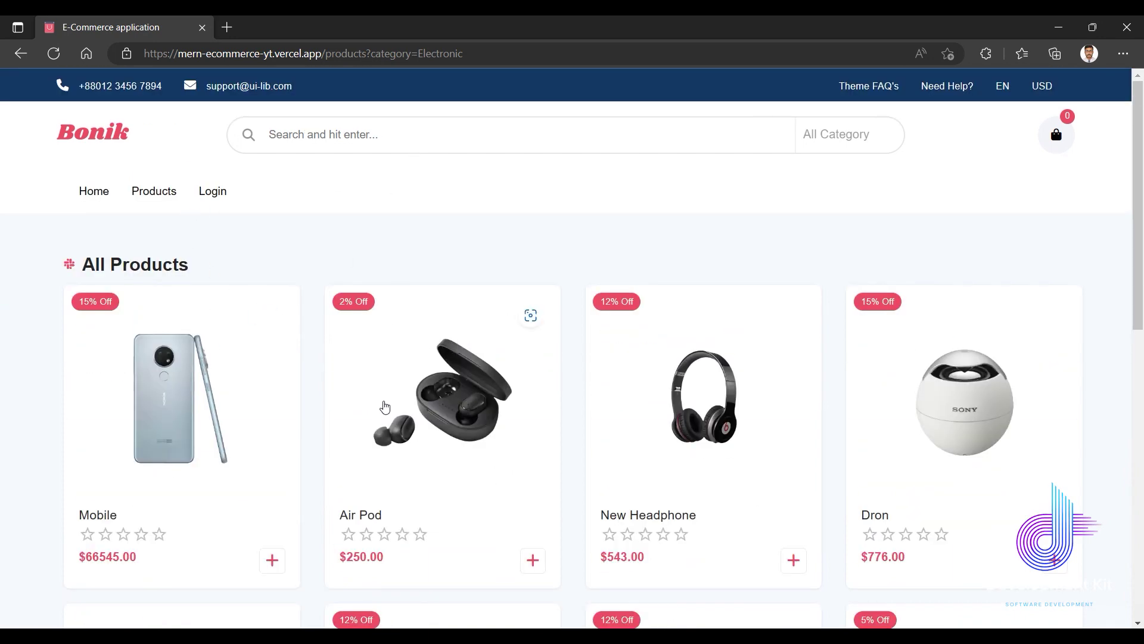
{"action": "scroll", "coordinate": [373, 388], "scroll_direction": "down", "scroll_amount": 8}
{"action": "scroll", "coordinate": [384, 374], "scroll_direction": "up", "scroll_amount": 8}
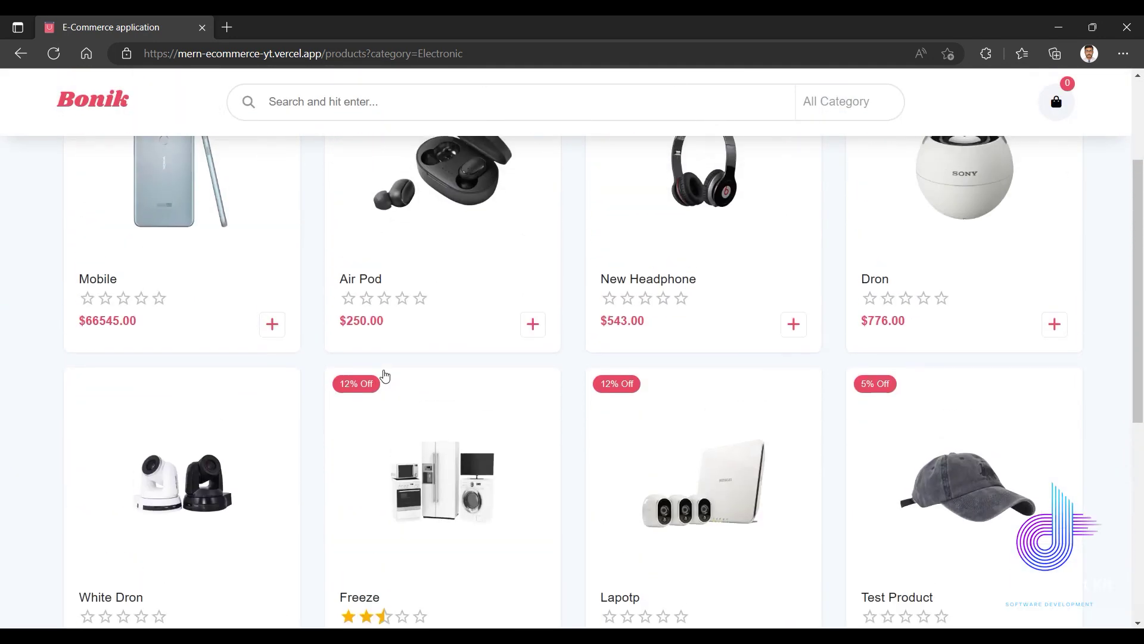
{"action": "scroll", "coordinate": [439, 308], "scroll_direction": "down", "scroll_amount": 5}
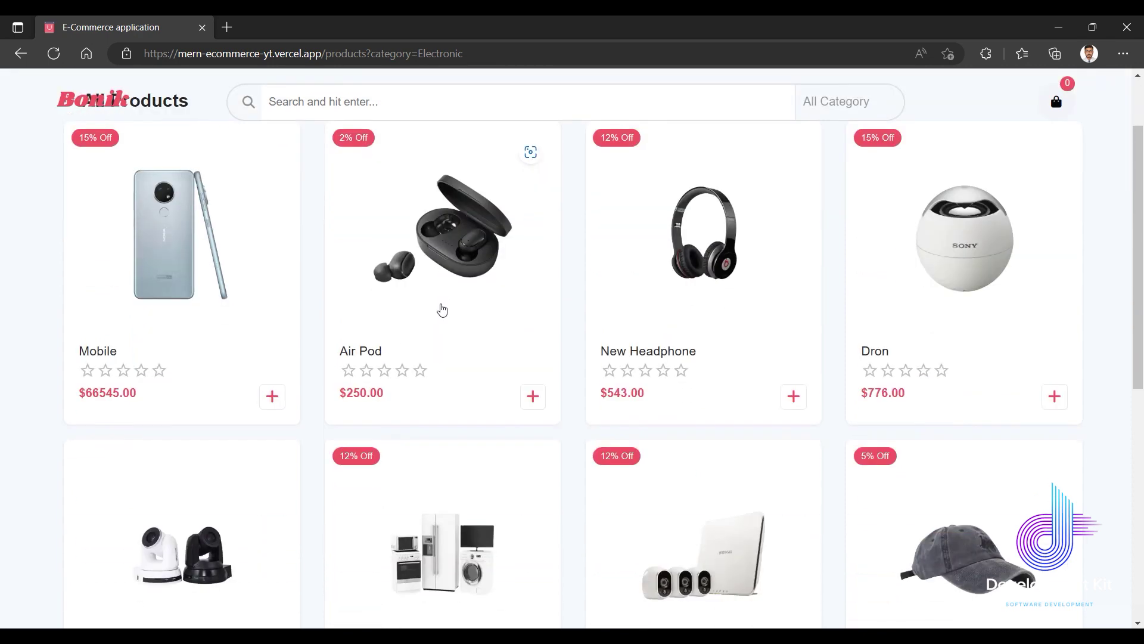
{"action": "scroll", "coordinate": [574, 248], "scroll_direction": "up", "scroll_amount": 5}
{"action": "type", "text": "headpho"}
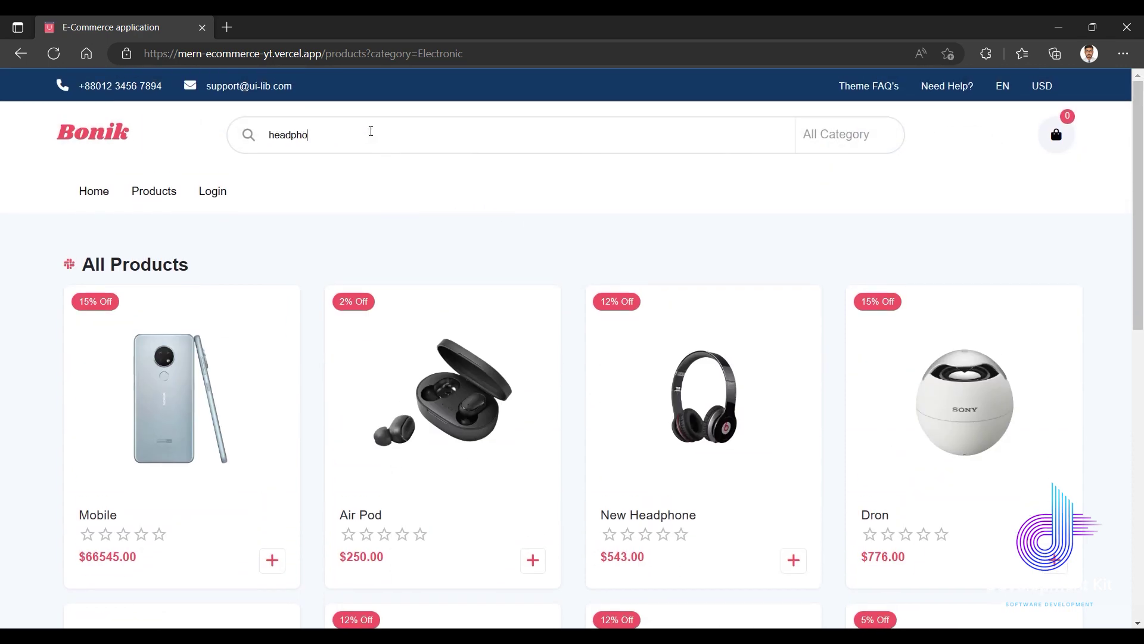
{"action": "type", "text": "ne"}
{"action": "key", "text": "Return"}
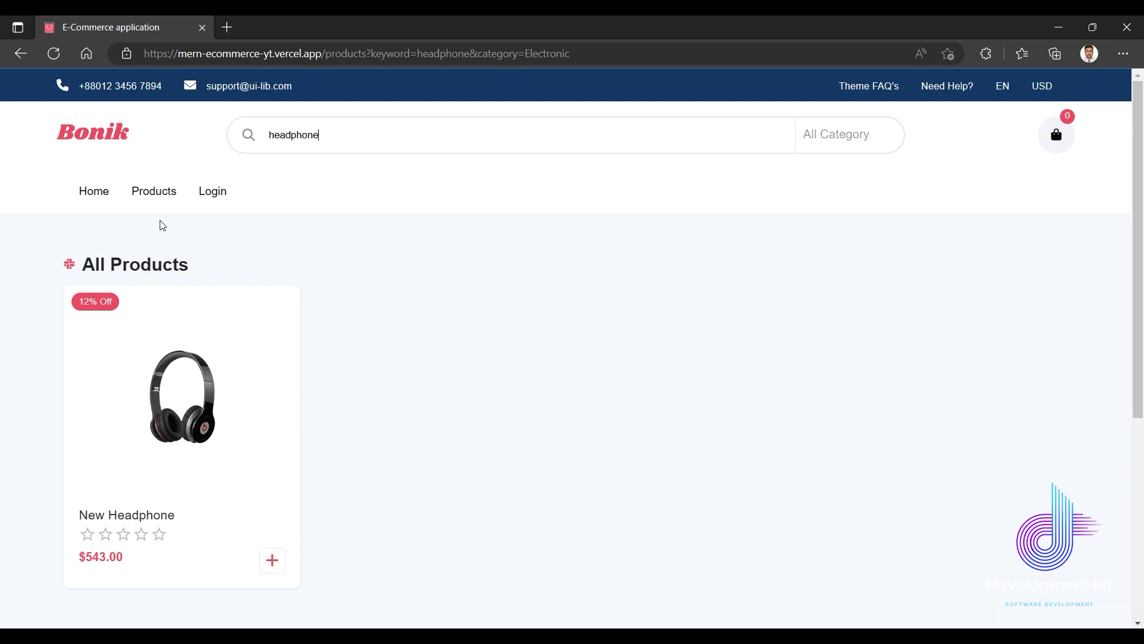
Open the full product listing and add a Mobile and an Air Pod to the cart.
{"action": "left_click", "coordinate": [141, 198]}
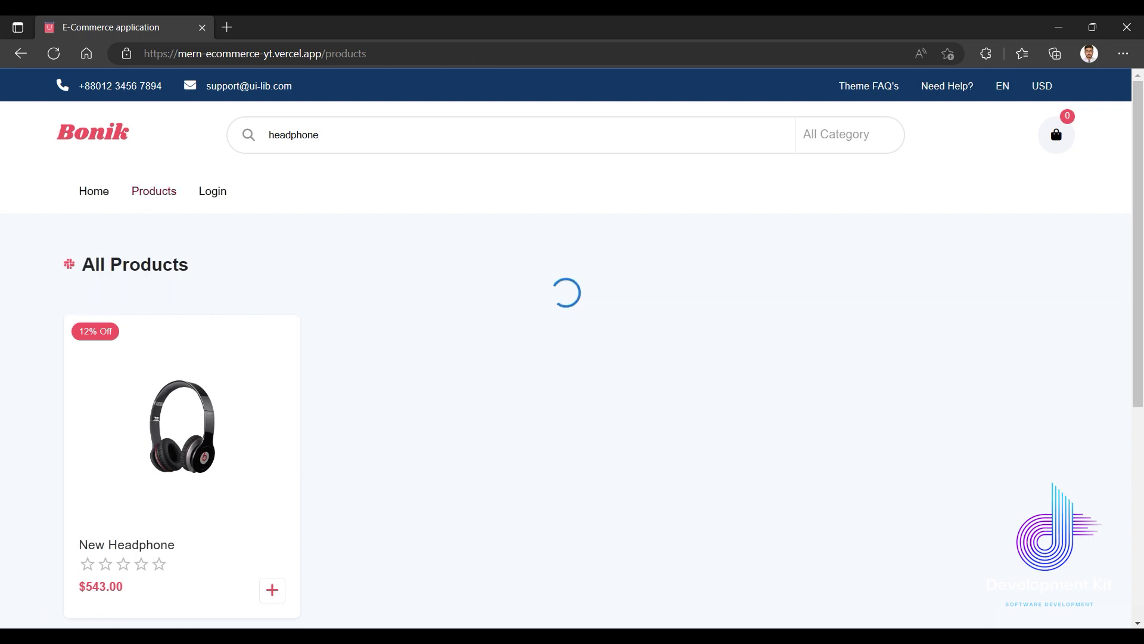
{"action": "scroll", "coordinate": [544, 436], "scroll_direction": "down", "scroll_amount": 5}
{"action": "scroll", "coordinate": [509, 465], "scroll_direction": "up", "scroll_amount": 5}
{"action": "scroll", "coordinate": [510, 465], "scroll_direction": "down", "scroll_amount": 3}
{"action": "left_click", "coordinate": [533, 410]}
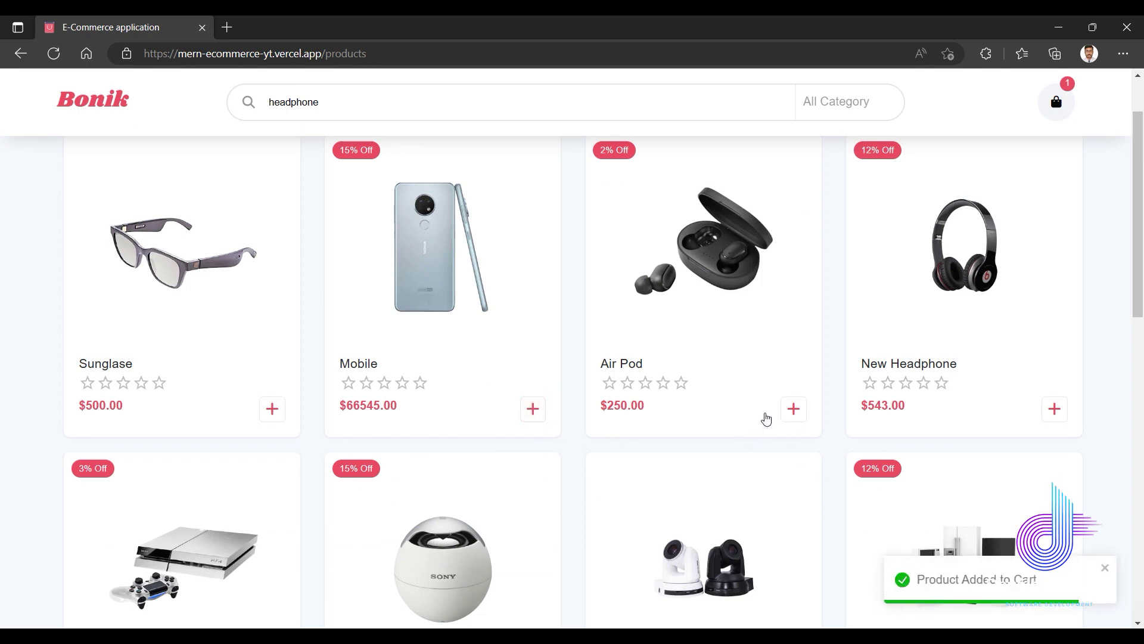
{"action": "left_click", "coordinate": [792, 409]}
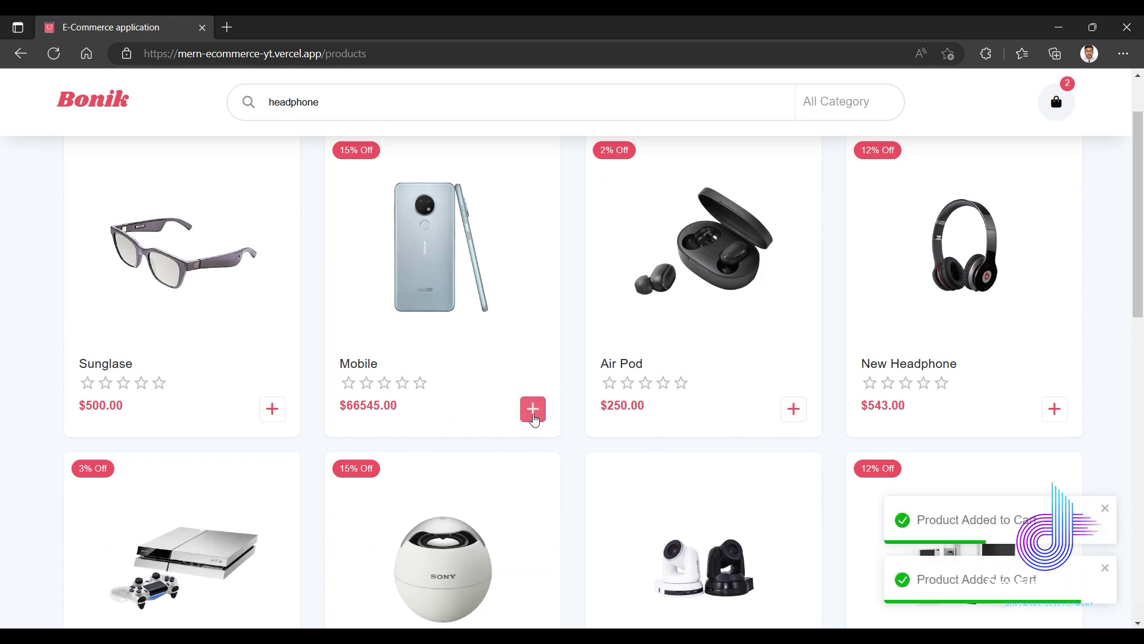
Add another Mobile and more Sunglase items, then go to the cart.
{"action": "left_click", "coordinate": [533, 411]}
{"action": "left_click", "coordinate": [275, 409]}
{"action": "left_click", "coordinate": [274, 410]}
{"action": "left_click", "coordinate": [274, 411]}
{"action": "left_click", "coordinate": [1058, 103]}
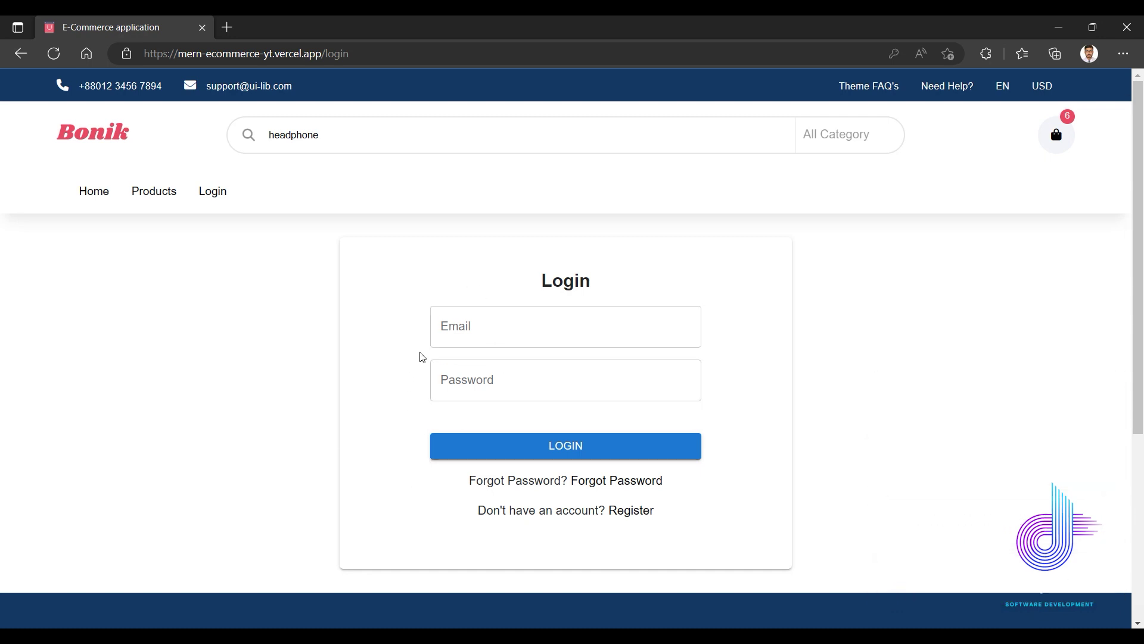
Fill the saved login e-mail and an edited password, then submit the login.
{"action": "left_click", "coordinate": [493, 330]}
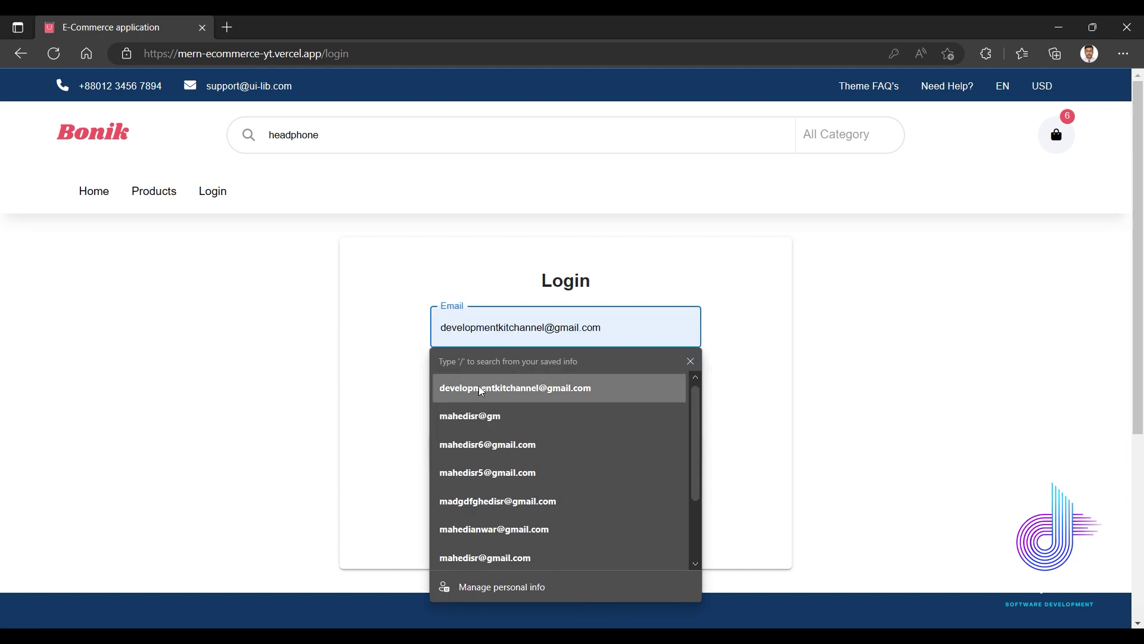
{"action": "left_click", "coordinate": [482, 415]}
{"action": "left_click", "coordinate": [528, 332]}
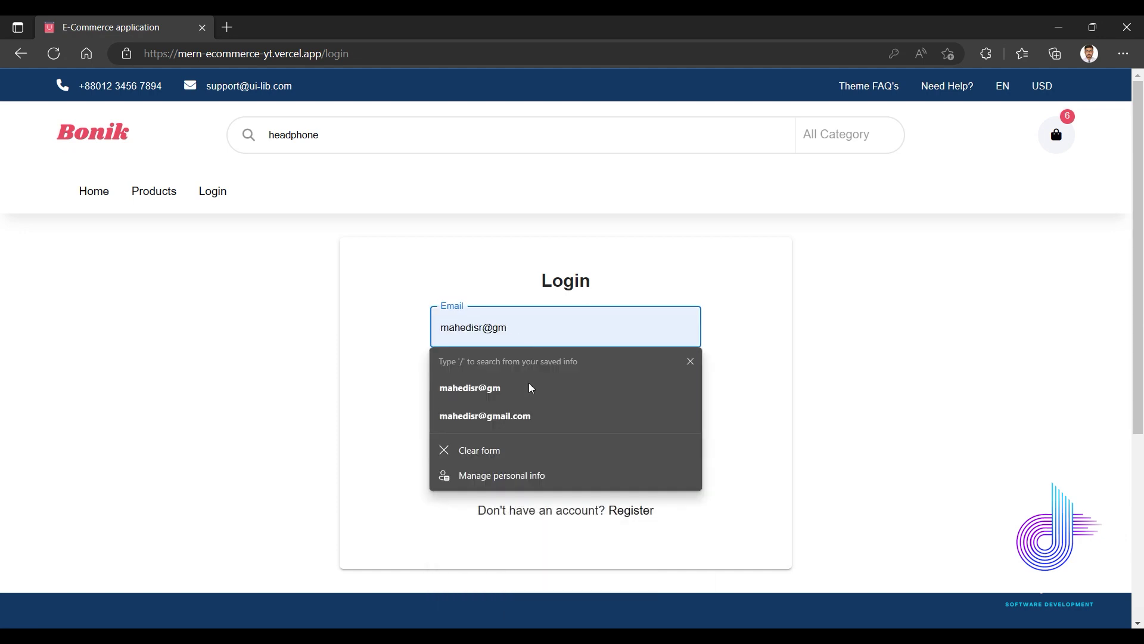
{"action": "left_click", "coordinate": [519, 411]}
{"action": "left_click", "coordinate": [501, 367]}
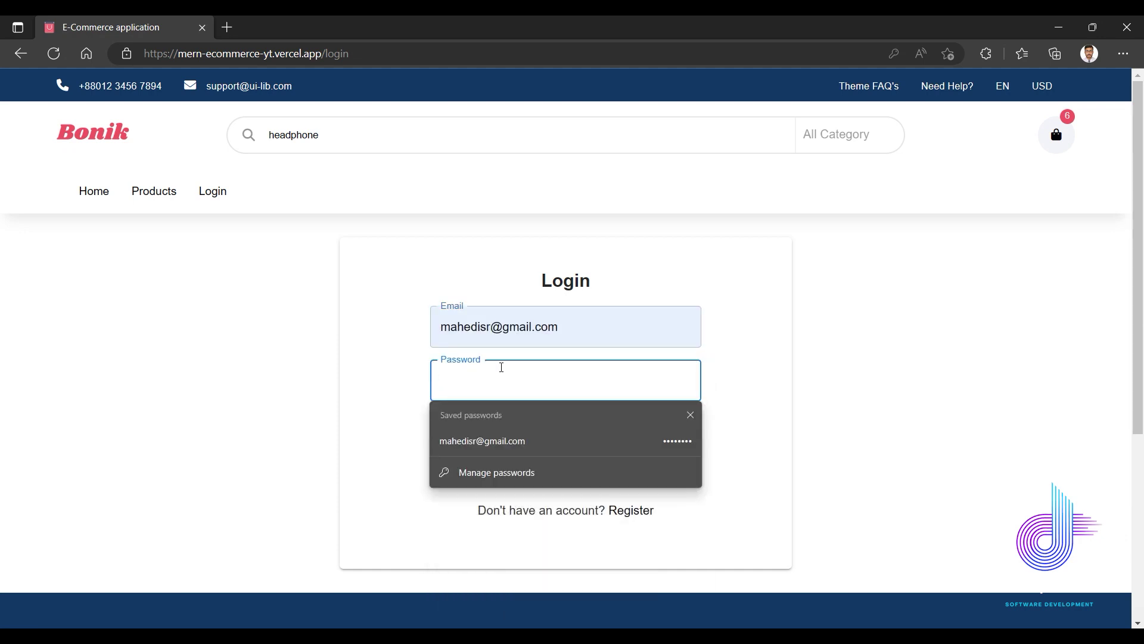
{"action": "left_click", "coordinate": [515, 446]}
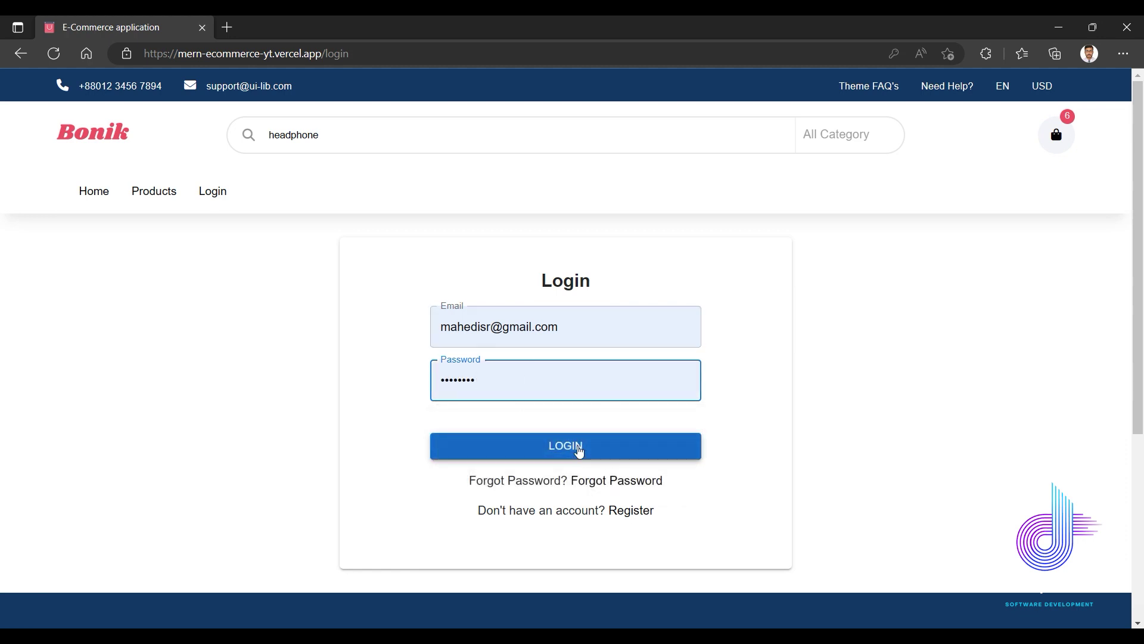
{"action": "double_click", "coordinate": [509, 383]}
{"action": "type", "text": "123"}
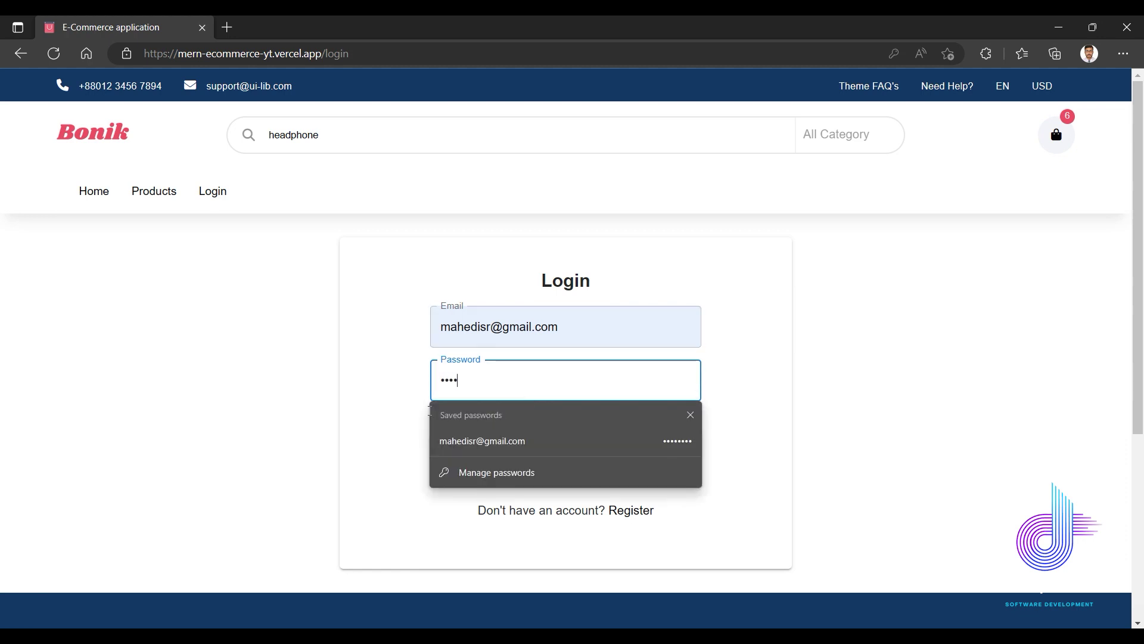
{"action": "left_click", "coordinate": [407, 406]}
{"action": "left_click", "coordinate": [559, 449]}
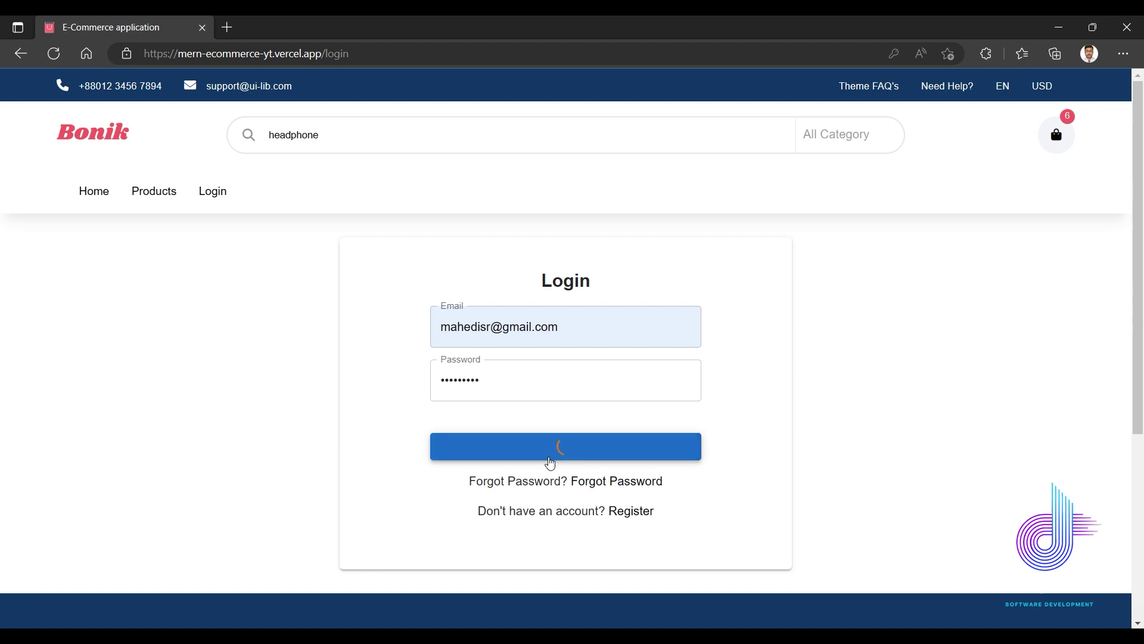
After the Invalid password error, refill the saved password and log in again.
{"action": "left_click", "coordinate": [480, 428]}
{"action": "double_click", "coordinate": [480, 428]}
{"action": "key", "text": "BackSpace"}
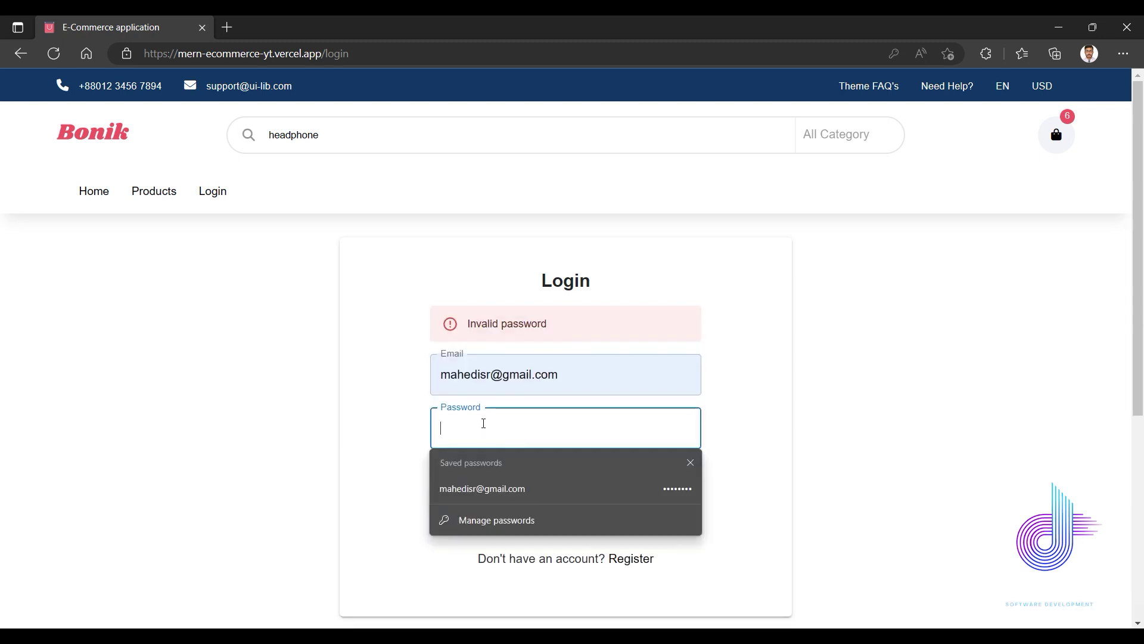
{"action": "left_click", "coordinate": [513, 484]}
{"action": "left_click", "coordinate": [549, 497]}
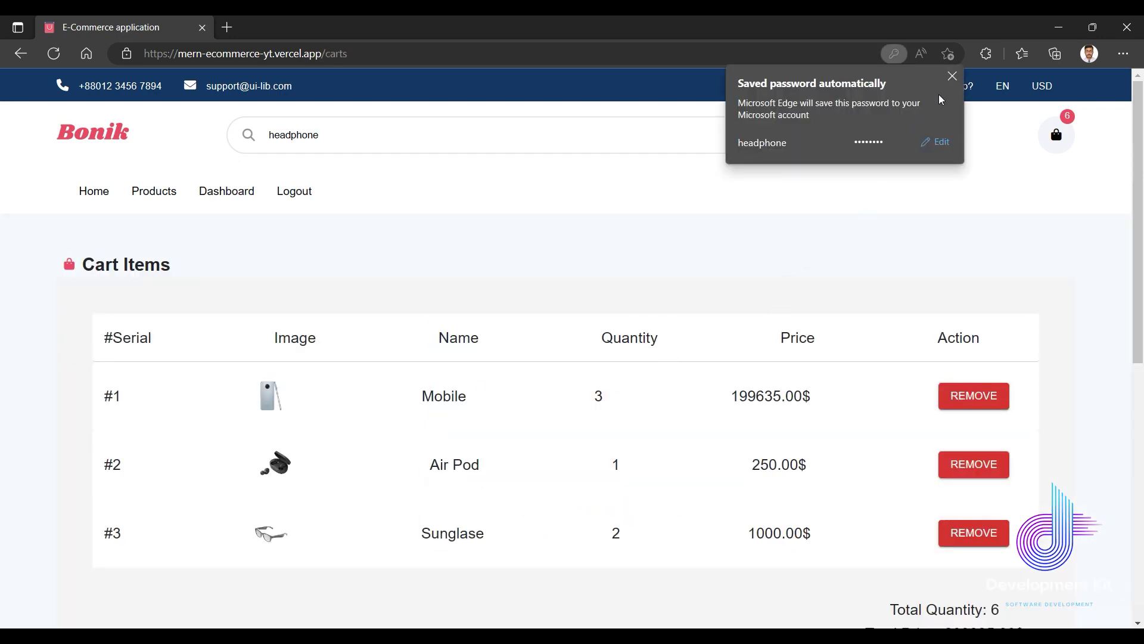
Dismiss Edge's password notice and point out the Mobile ×3 and Air Pod ×1 quantities.
{"action": "left_click", "coordinate": [952, 76]}
{"action": "scroll", "coordinate": [346, 356], "scroll_direction": "down", "scroll_amount": 5}
{"action": "scroll", "coordinate": [346, 356], "scroll_direction": "up", "scroll_amount": 5}
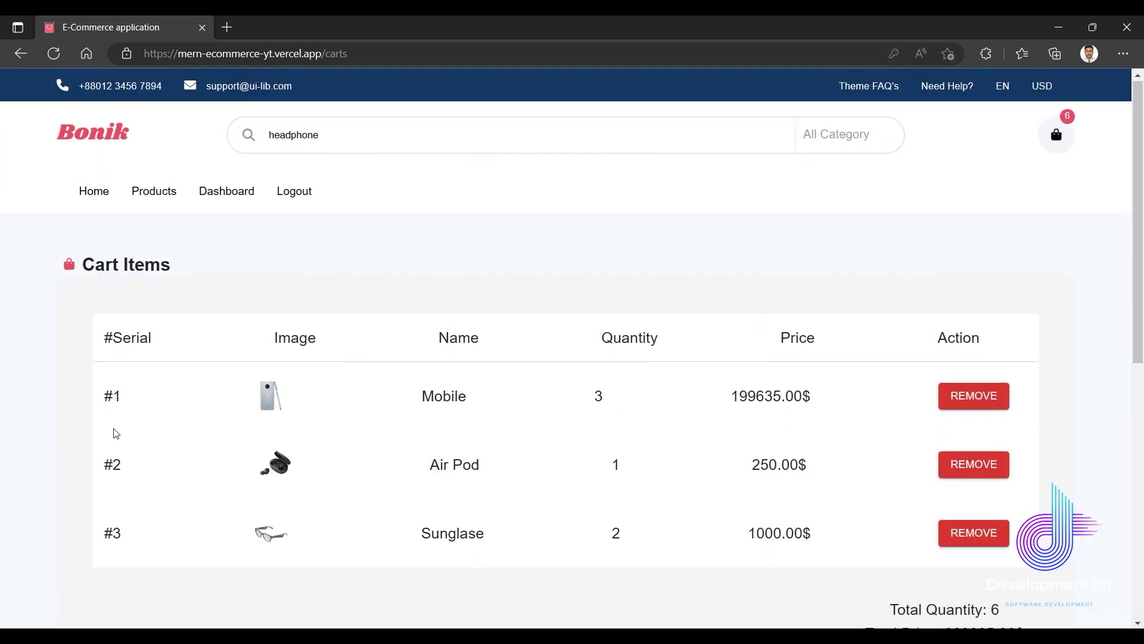
{"action": "double_click", "coordinate": [594, 403]}
{"action": "left_click", "coordinate": [590, 477]}
{"action": "double_click", "coordinate": [632, 473]}
{"action": "left_click", "coordinate": [521, 534]}
{"action": "left_click_drag", "start_coordinate": [602, 539], "coordinate": [633, 539]}
Remove the Sunglase item from the cart.
{"action": "scroll", "coordinate": [698, 527], "scroll_direction": "down", "scroll_amount": 4}
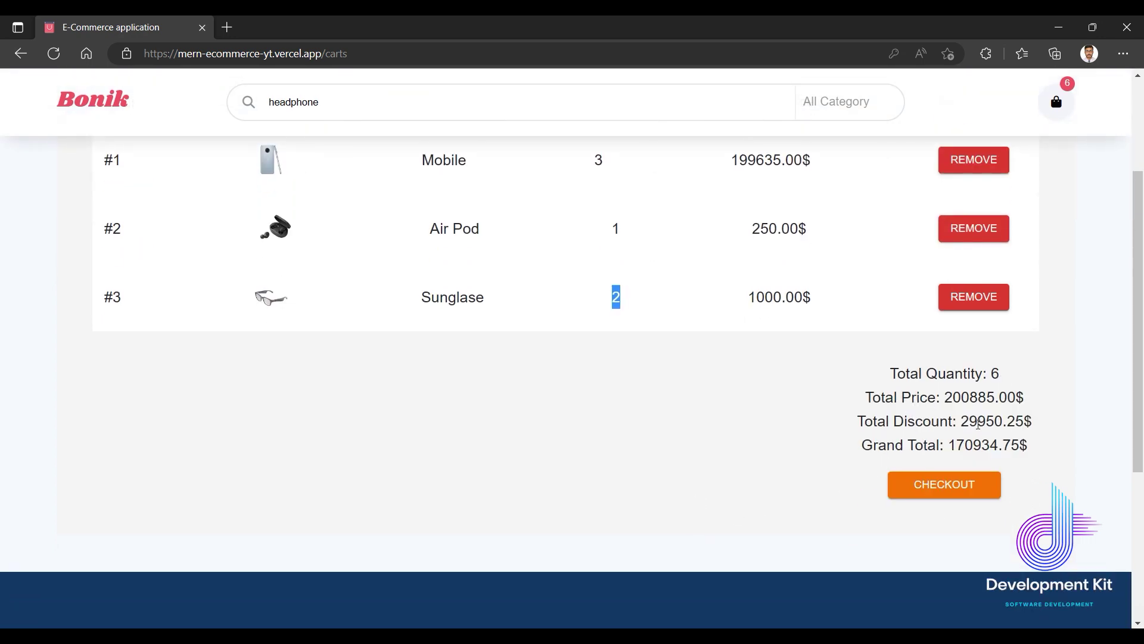
{"action": "scroll", "coordinate": [903, 438], "scroll_direction": "up", "scroll_amount": 4}
{"action": "left_click", "coordinate": [779, 554]}
{"action": "left_click", "coordinate": [959, 543]}
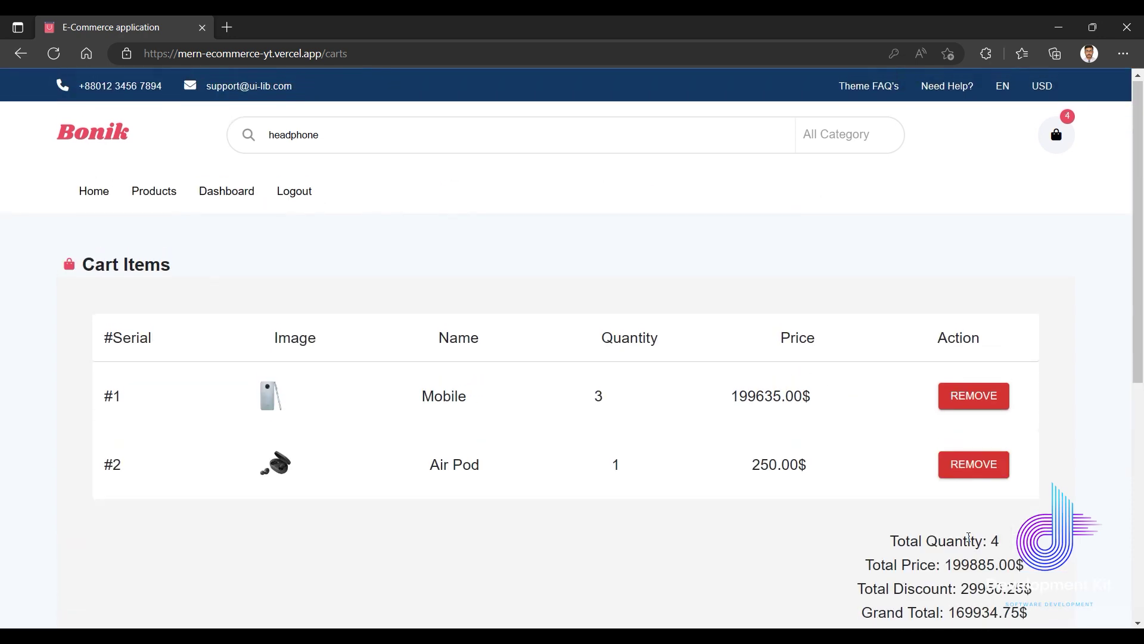
{"action": "scroll", "coordinate": [822, 555], "scroll_direction": "down", "scroll_amount": 3}
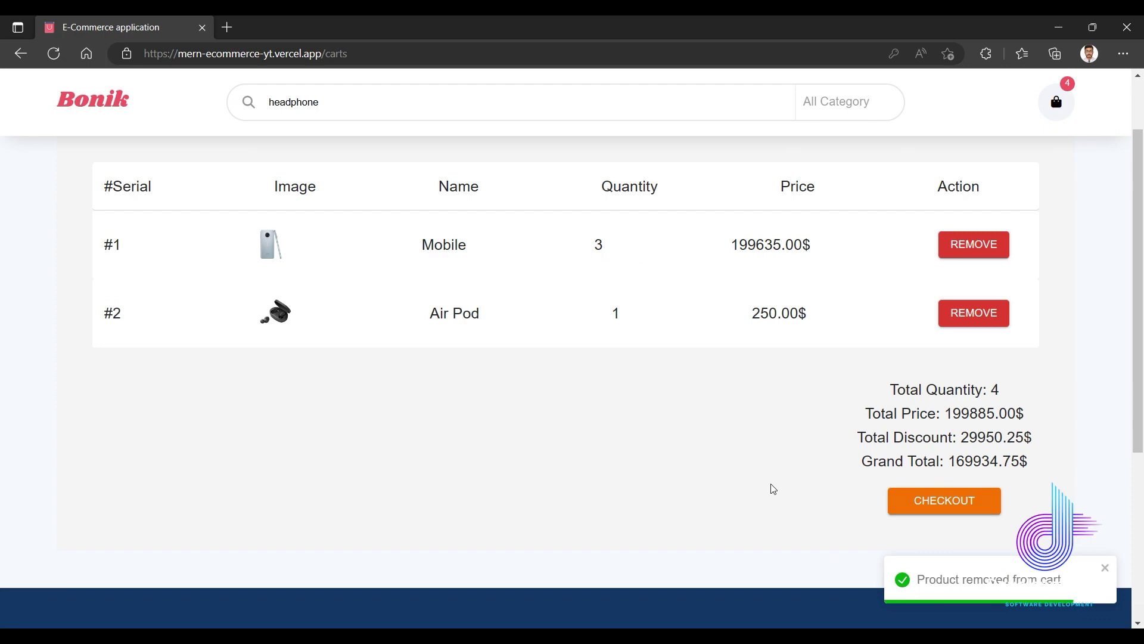
{"action": "scroll", "coordinate": [769, 448], "scroll_direction": "up", "scroll_amount": 3}
{"action": "scroll", "coordinate": [769, 448], "scroll_direction": "down", "scroll_amount": 4}
{"action": "scroll", "coordinate": [769, 448], "scroll_direction": "up", "scroll_amount": 4}
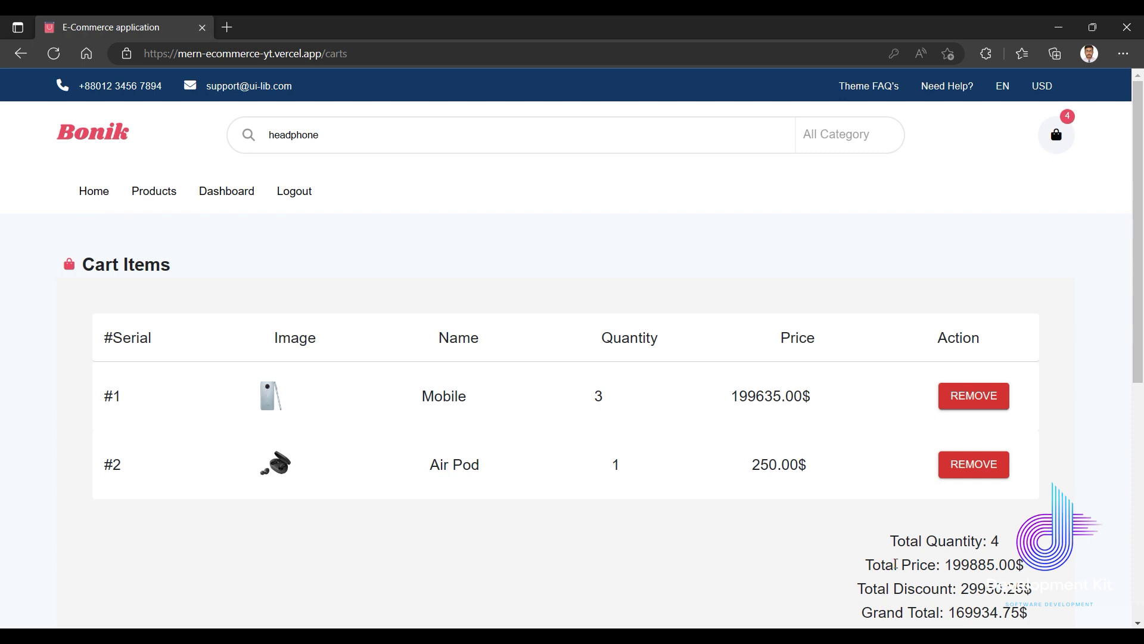
Highlight the updated cart totals: quantity 4 and 169934.75$ grand total.
{"action": "left_click_drag", "start_coordinate": [919, 541], "coordinate": [954, 540]}
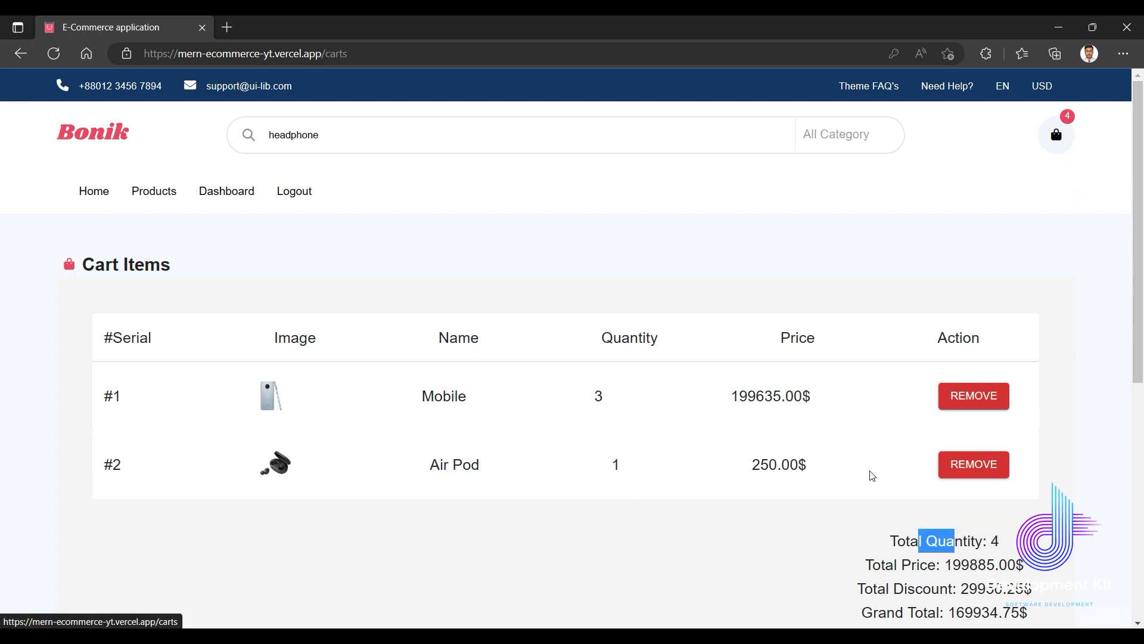
{"action": "scroll", "coordinate": [872, 475], "scroll_direction": "down", "scroll_amount": 5}
{"action": "left_click", "coordinate": [805, 309]}
{"action": "left_click_drag", "start_coordinate": [1037, 296], "coordinate": [912, 197]}
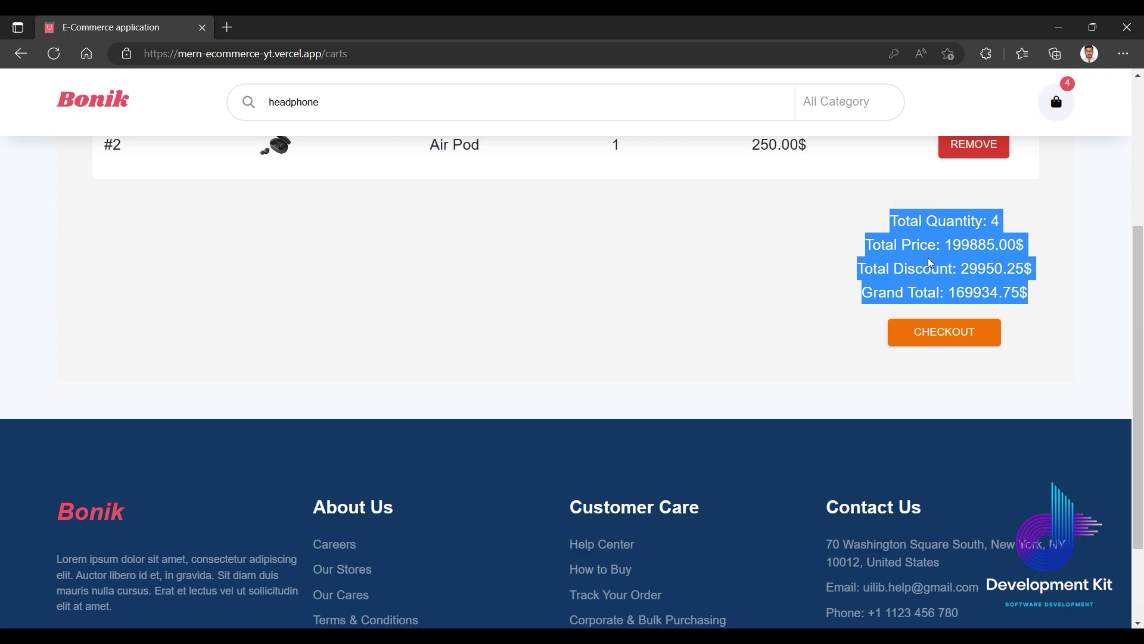
{"action": "scroll", "coordinate": [825, 344], "scroll_direction": "up", "scroll_amount": 4}
{"action": "scroll", "coordinate": [831, 383], "scroll_direction": "down", "scroll_amount": 3}
{"action": "left_click", "coordinate": [832, 383]}
Start checkout and fill the shipping address, pasting Dhaka into the city and state fields.
{"action": "left_click", "coordinate": [946, 422]}
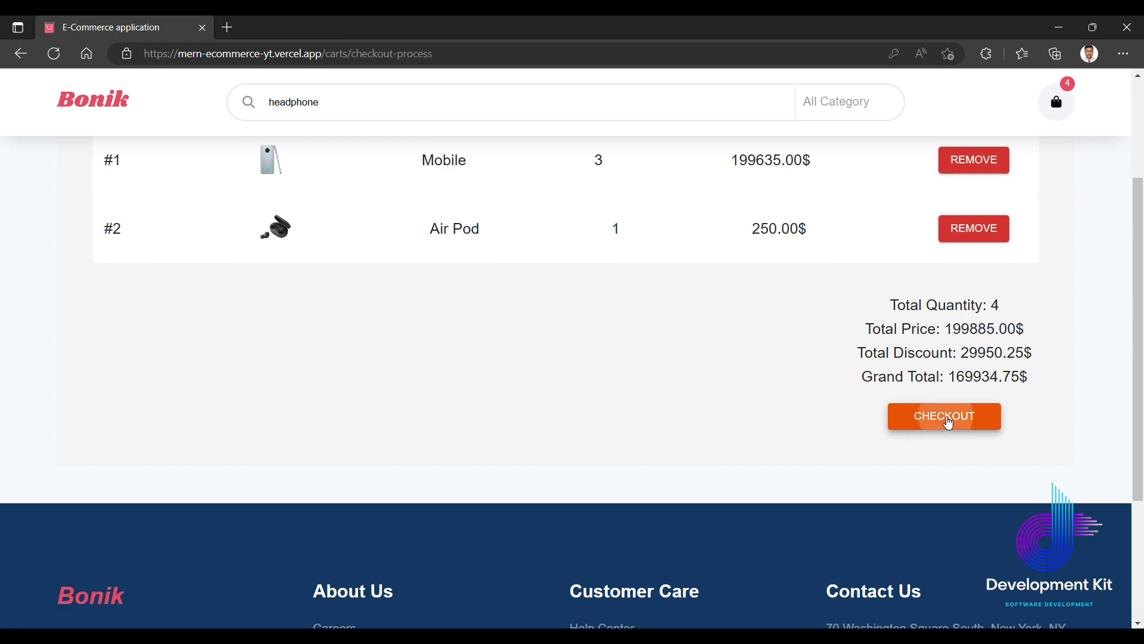
{"action": "scroll", "coordinate": [726, 462], "scroll_direction": "up", "scroll_amount": 3}
{"action": "scroll", "coordinate": [724, 462], "scroll_direction": "down", "scroll_amount": 3}
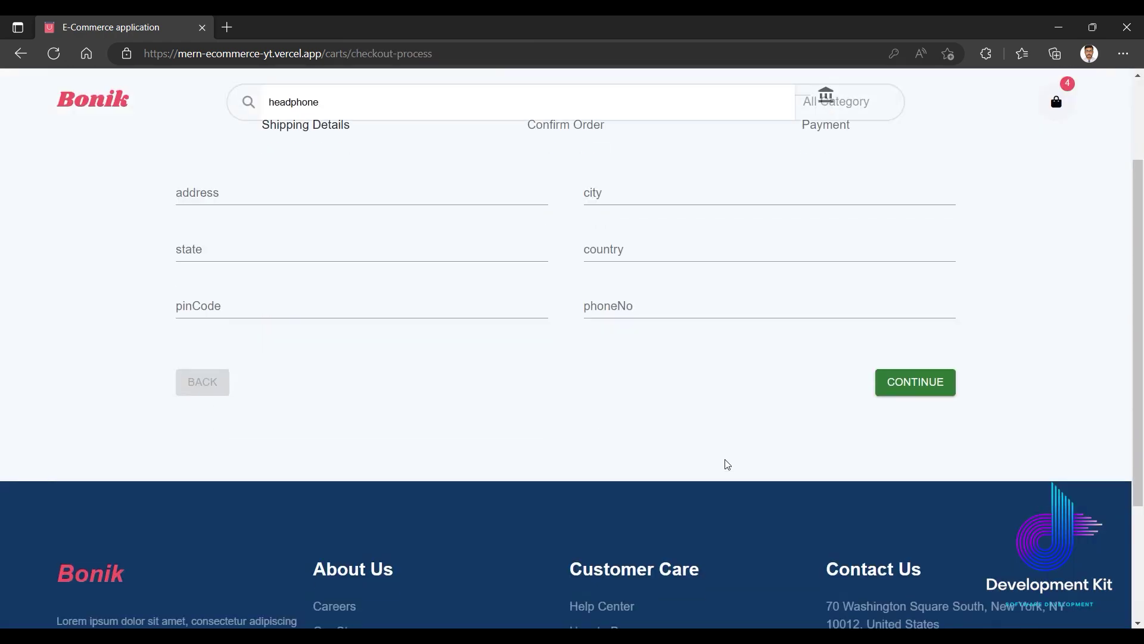
{"action": "scroll", "coordinate": [725, 460], "scroll_direction": "up", "scroll_amount": 3}
{"action": "left_click", "coordinate": [362, 390]}
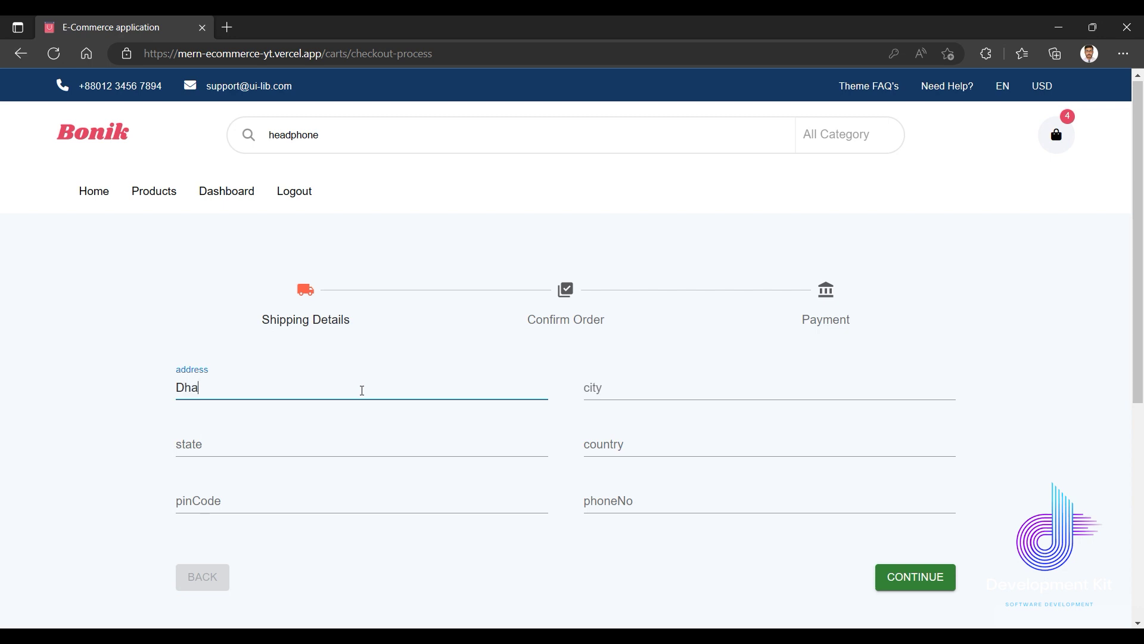
{"action": "key", "text": "ctrl+a"}
{"action": "key", "text": "ctrl+c"}
{"action": "left_click", "coordinate": [603, 388]}
{"action": "key", "text": "ctrl+v"}
{"action": "left_click", "coordinate": [315, 458]}
{"action": "key", "text": "ctrl+v"}
{"action": "left_click", "coordinate": [591, 451]}
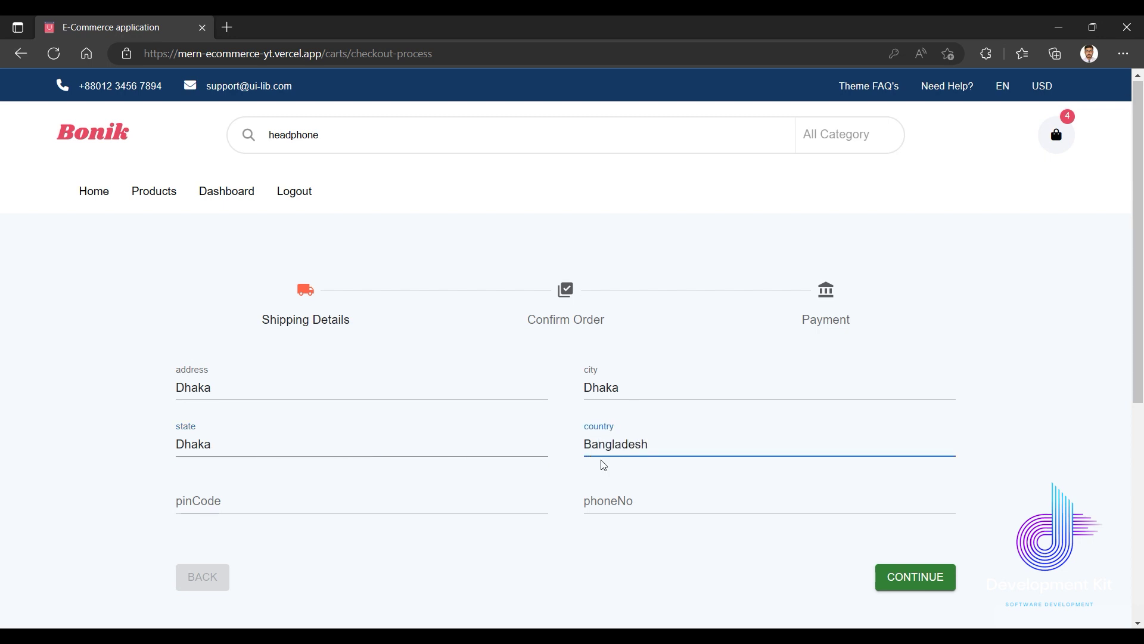
Enter the PIN code and a phone number, then try to continue.
{"action": "left_click", "coordinate": [338, 510]}
{"action": "type", "text": "12324324"}
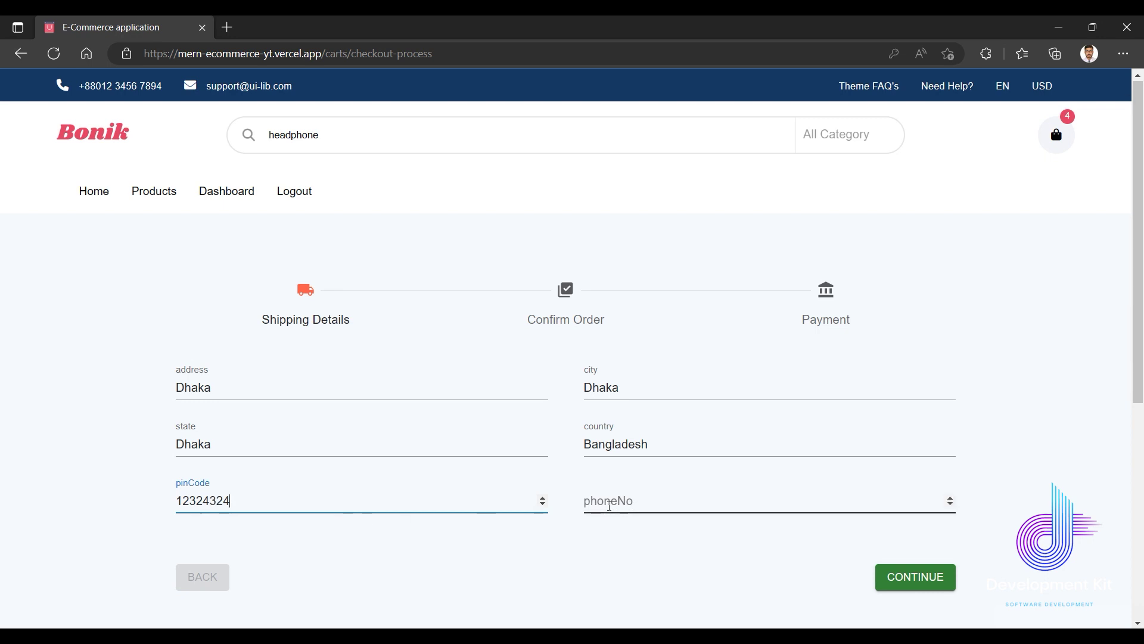
{"action": "left_click", "coordinate": [608, 503]}
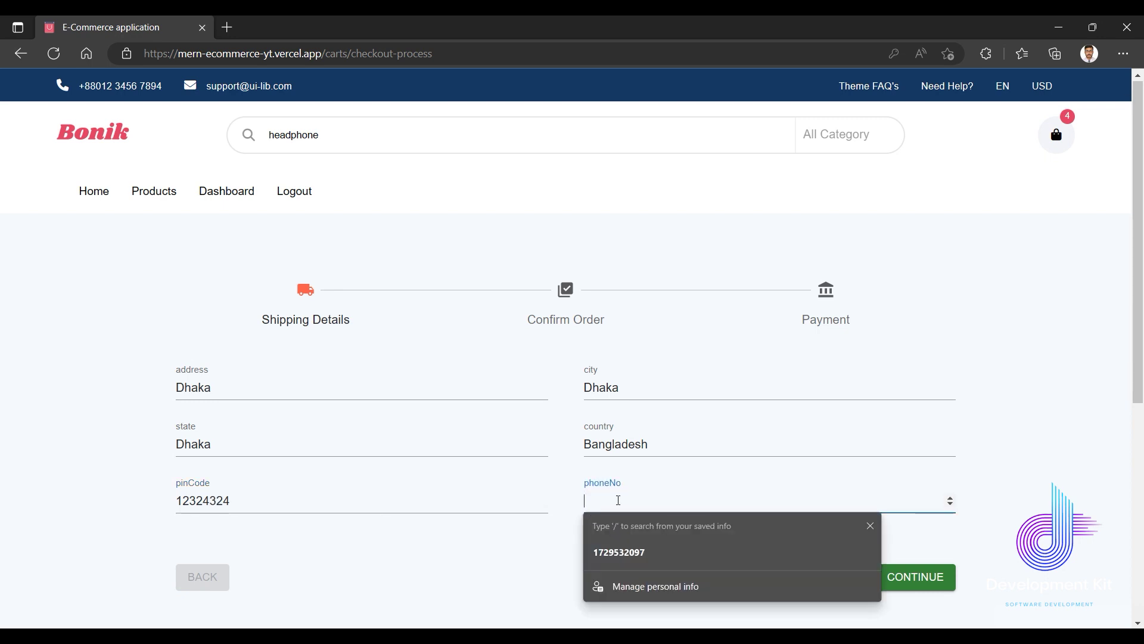
{"action": "type", "text": "12343657"}
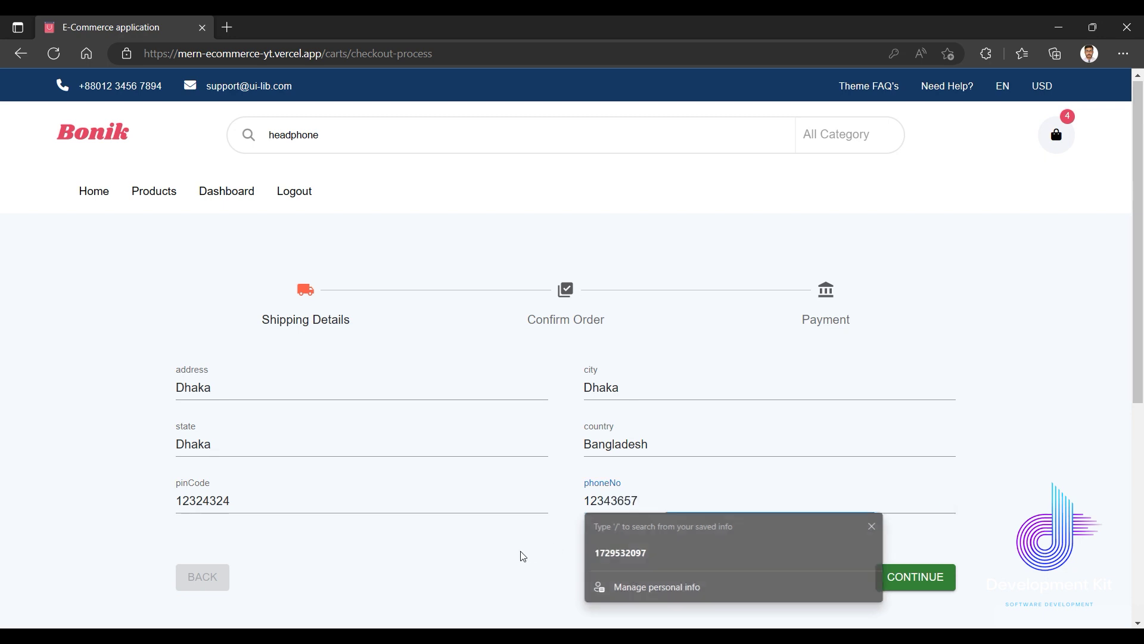
{"action": "left_click", "coordinate": [886, 578]}
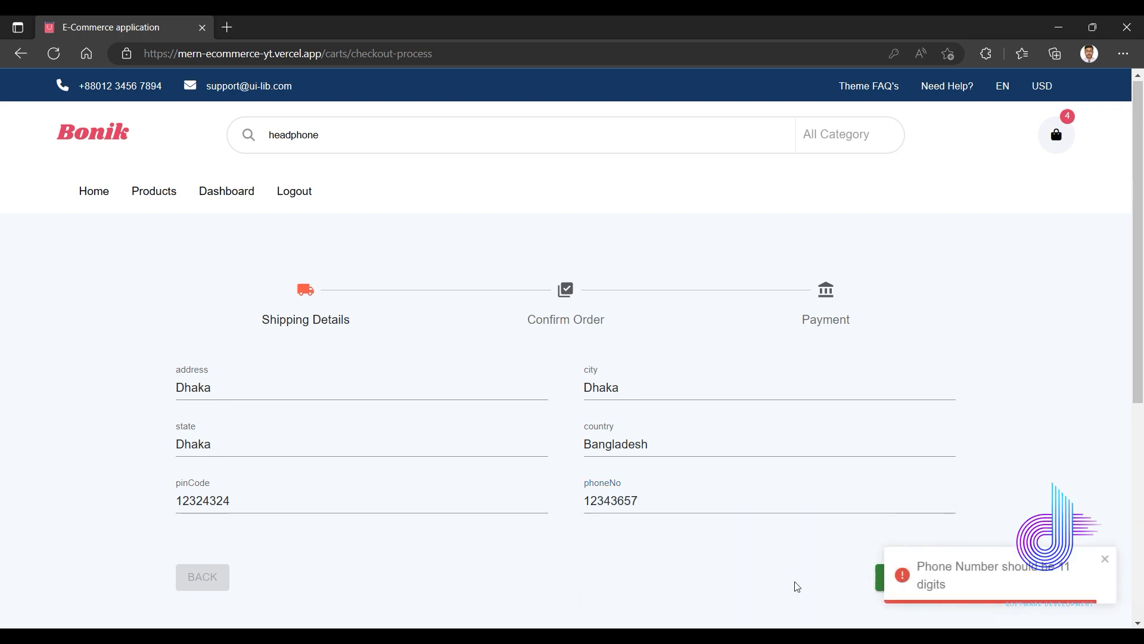
Fix the too-short phone number and trim the extra PIN code digits, then continue.
{"action": "left_click", "coordinate": [647, 500]}
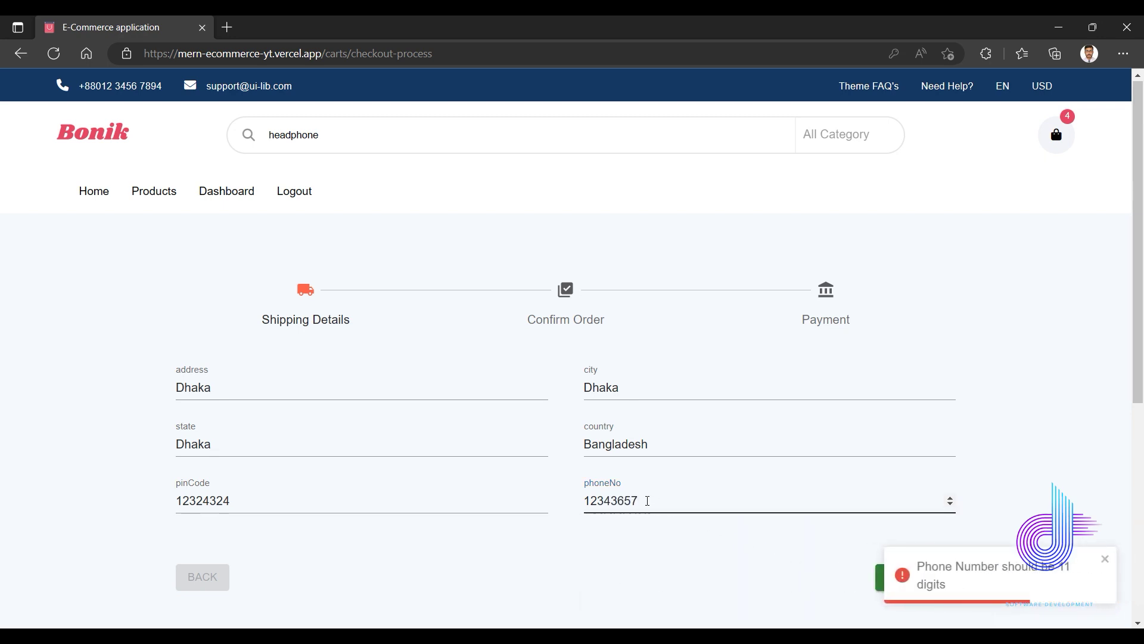
{"action": "left_click_drag", "start_coordinate": [647, 500], "coordinate": [567, 503]}
{"action": "type", "text": "1"}
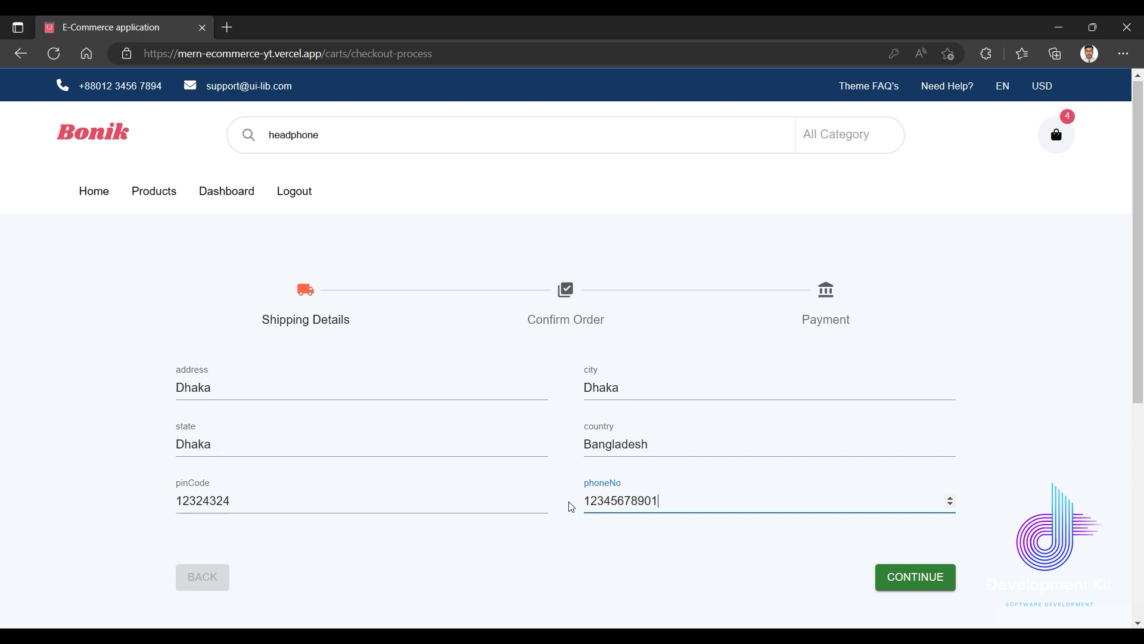
{"action": "scroll", "coordinate": [636, 551], "scroll_direction": "down", "scroll_amount": 3}
{"action": "left_click", "coordinate": [268, 354]}
{"action": "key", "text": "shift+Left"}
{"action": "key", "text": "shift+Left"}
{"action": "key", "text": "shift+Left"}
{"action": "key", "text": "shift+Left"}
{"action": "key", "text": "shift+Left"}
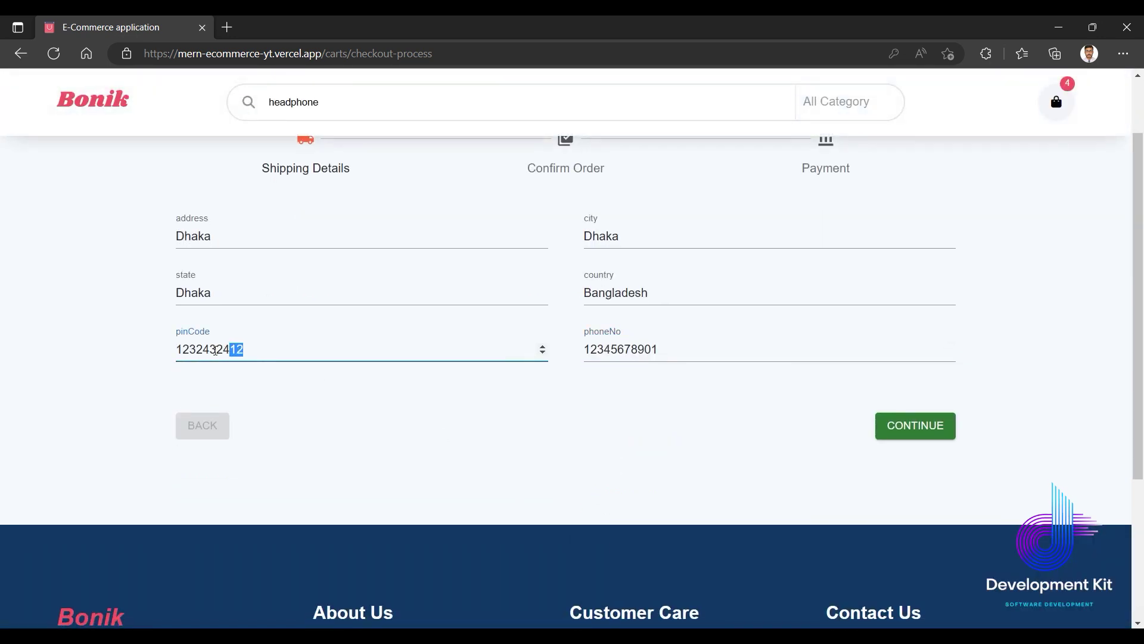
{"action": "key", "text": "BackSpace"}
{"action": "left_click", "coordinate": [639, 472]}
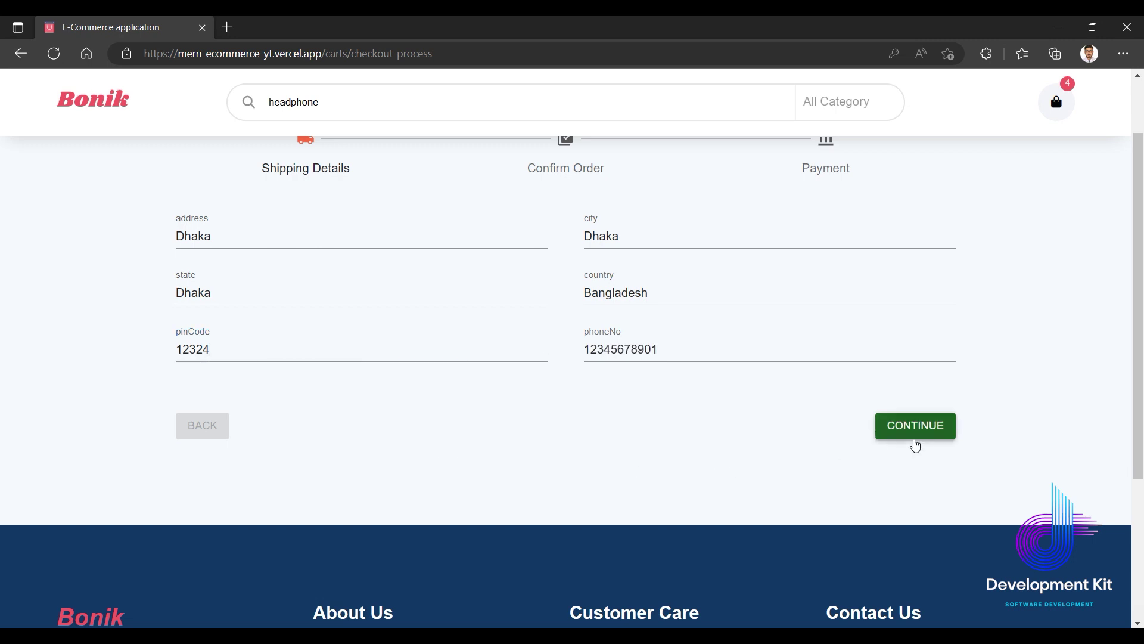
{"action": "left_click", "coordinate": [910, 427]}
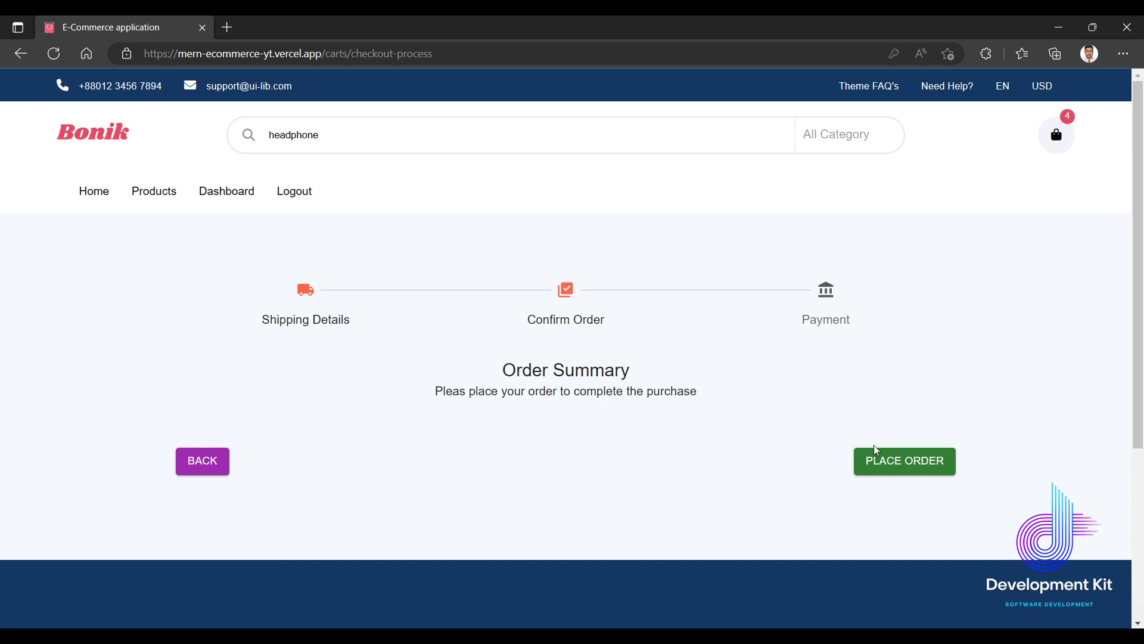
Review the order summary and place the order, reaching Payment with a 199885 $ total.
{"action": "scroll", "coordinate": [769, 483], "scroll_direction": "down", "scroll_amount": 1}
{"action": "scroll", "coordinate": [769, 486], "scroll_direction": "up", "scroll_amount": 1}
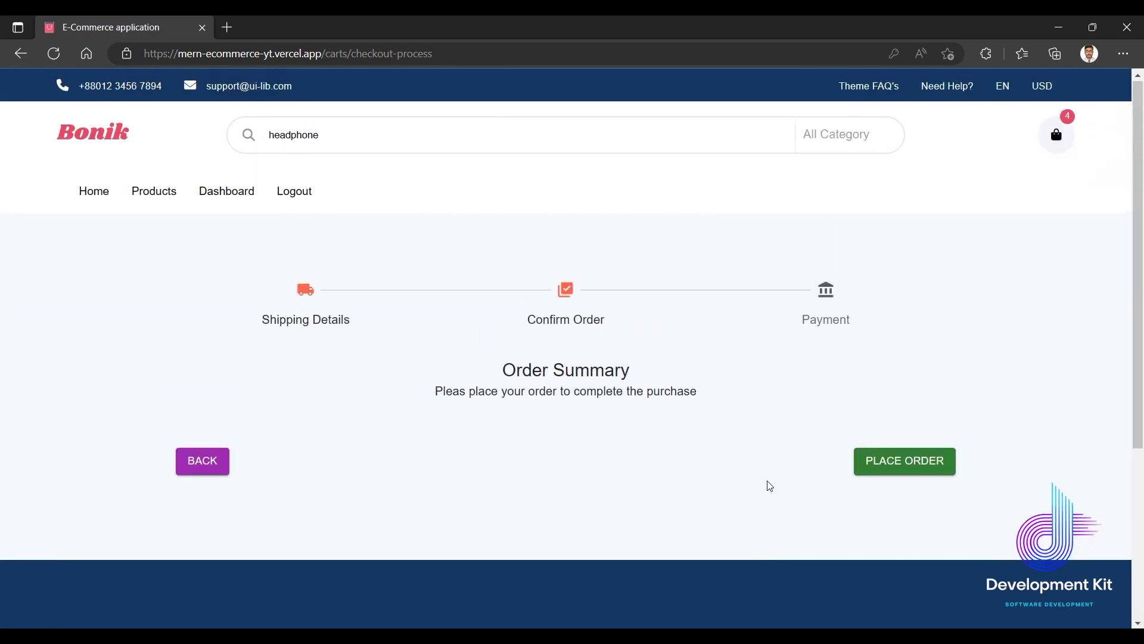
{"action": "left_click", "coordinate": [907, 463]}
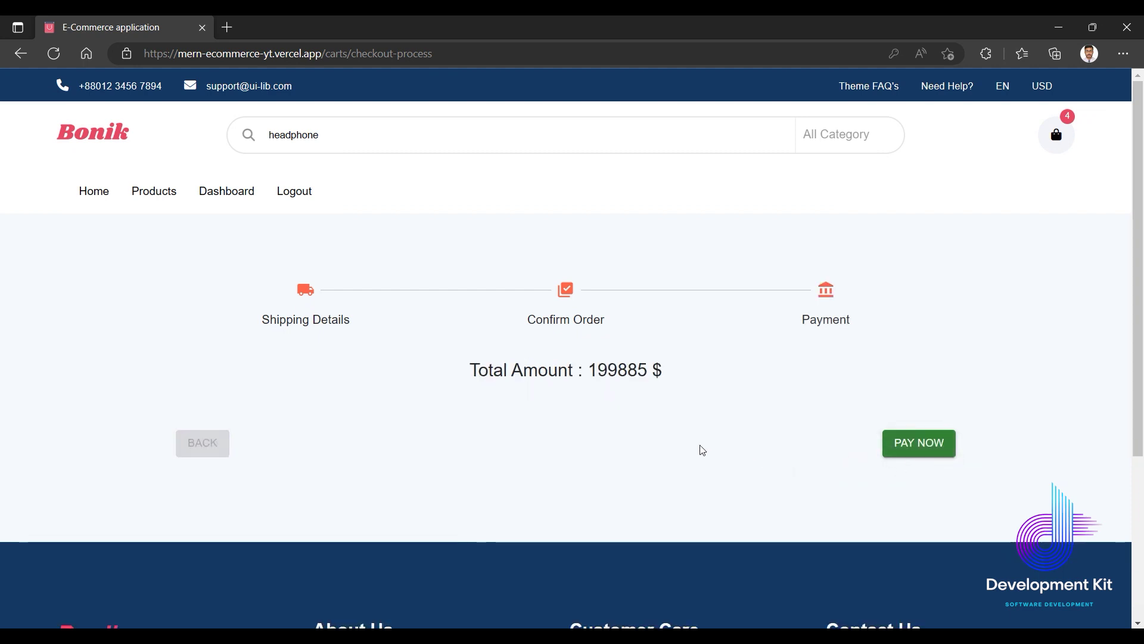
{"action": "scroll", "coordinate": [649, 436], "scroll_direction": "down", "scroll_amount": 1}
{"action": "scroll", "coordinate": [649, 437], "scroll_direction": "up", "scroll_amount": 1}
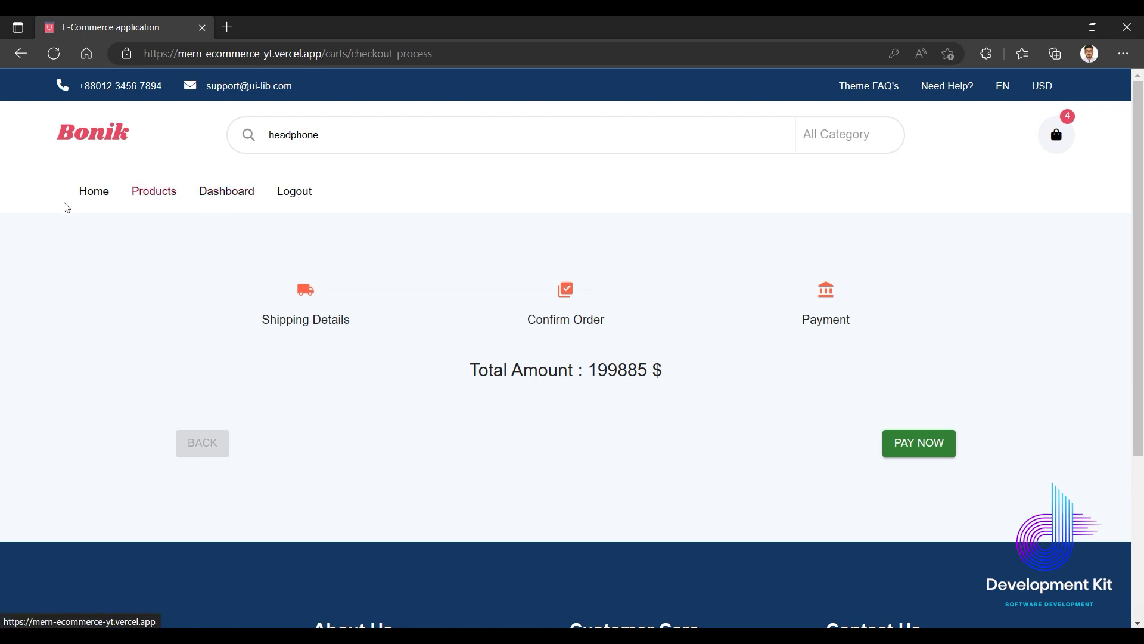
From the home page, reopen the cart and run checkout through to PAY NOW.
{"action": "left_click", "coordinate": [83, 198]}
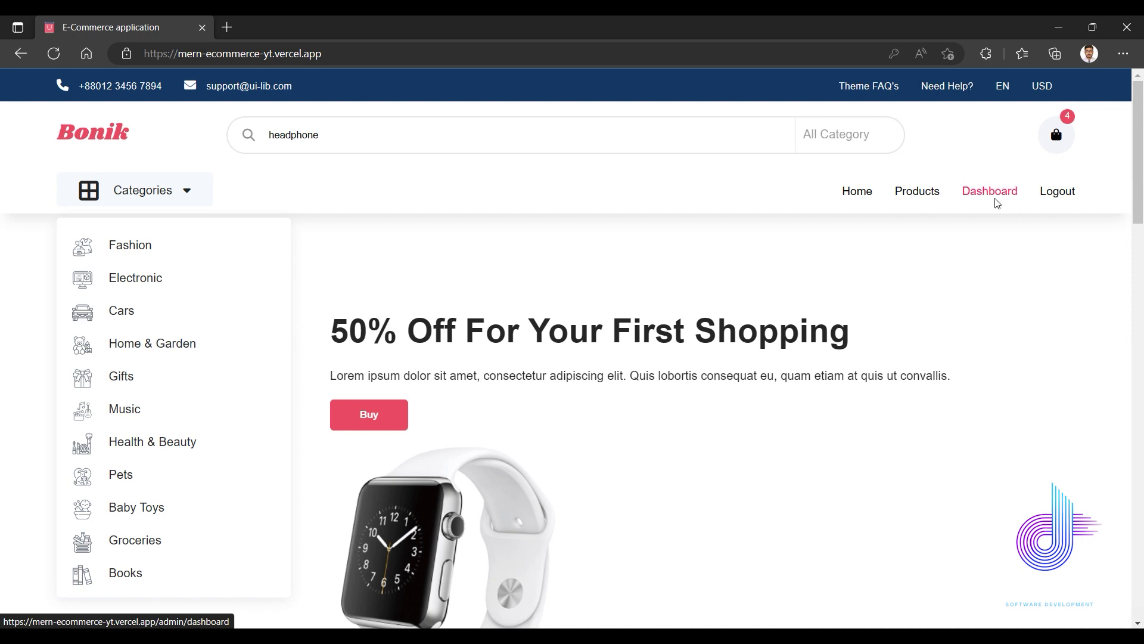
{"action": "left_click", "coordinate": [1056, 135]}
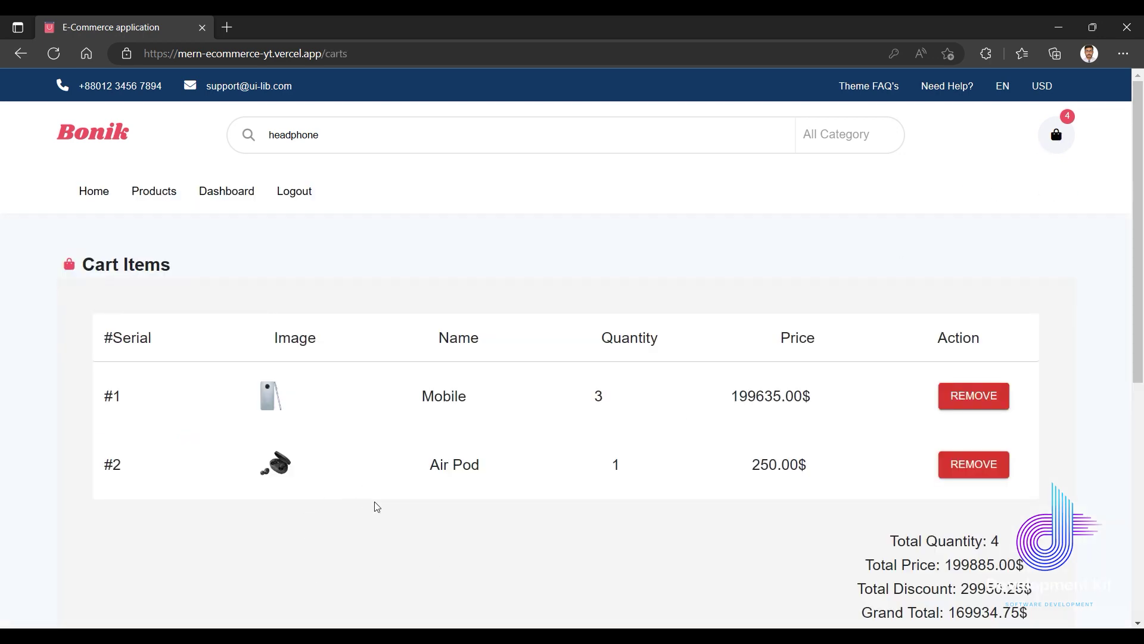
{"action": "scroll", "coordinate": [365, 501], "scroll_direction": "down", "scroll_amount": 4}
{"action": "left_click", "coordinate": [929, 418]}
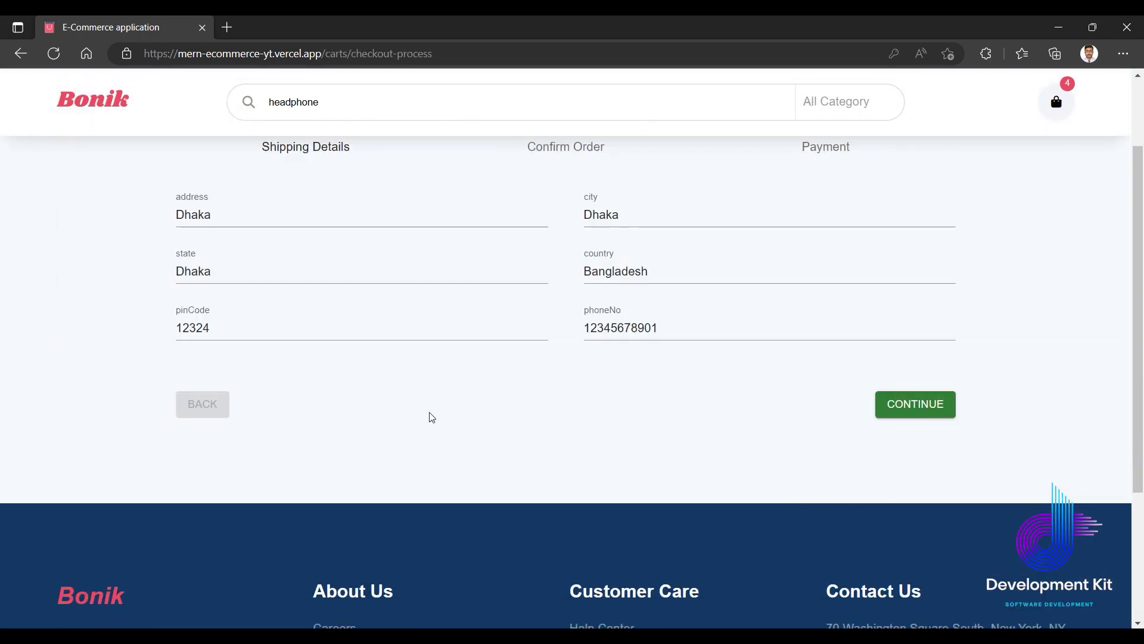
{"action": "scroll", "coordinate": [364, 429], "scroll_direction": "up", "scroll_amount": 3}
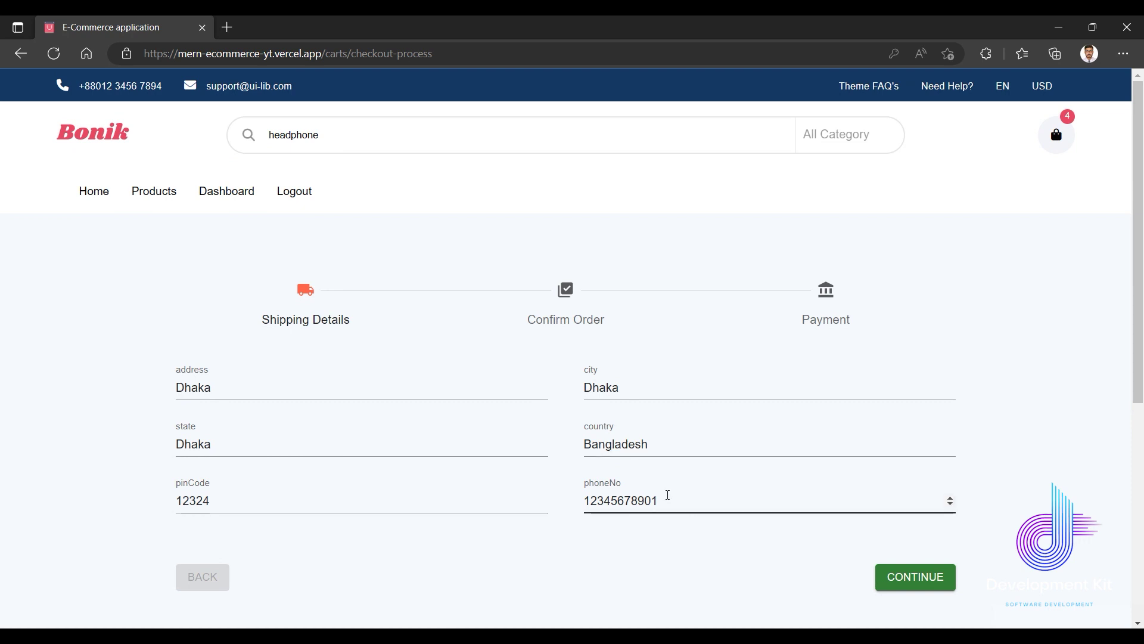
{"action": "left_click", "coordinate": [939, 575]}
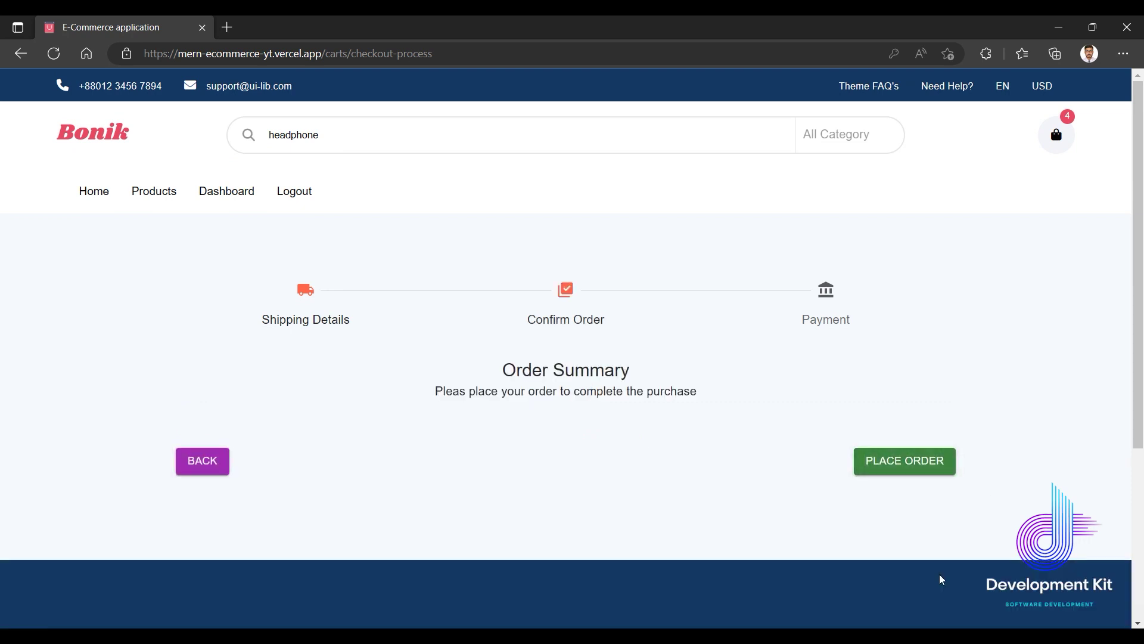
{"action": "left_click", "coordinate": [903, 460]}
{"action": "scroll", "coordinate": [691, 424], "scroll_direction": "down", "scroll_amount": 4}
{"action": "scroll", "coordinate": [693, 426], "scroll_direction": "up", "scroll_amount": 4}
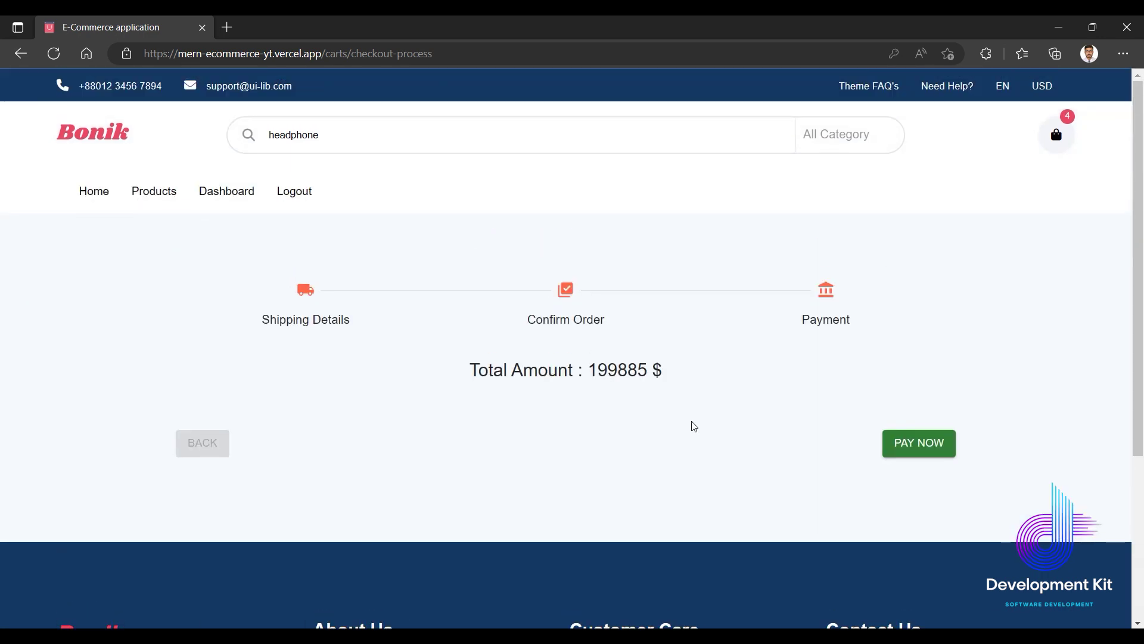
{"action": "left_click", "coordinate": [914, 448]}
Repeat checkout from the Products page and cart, retrying payment of 199885 $.
{"action": "left_click", "coordinate": [153, 194]}
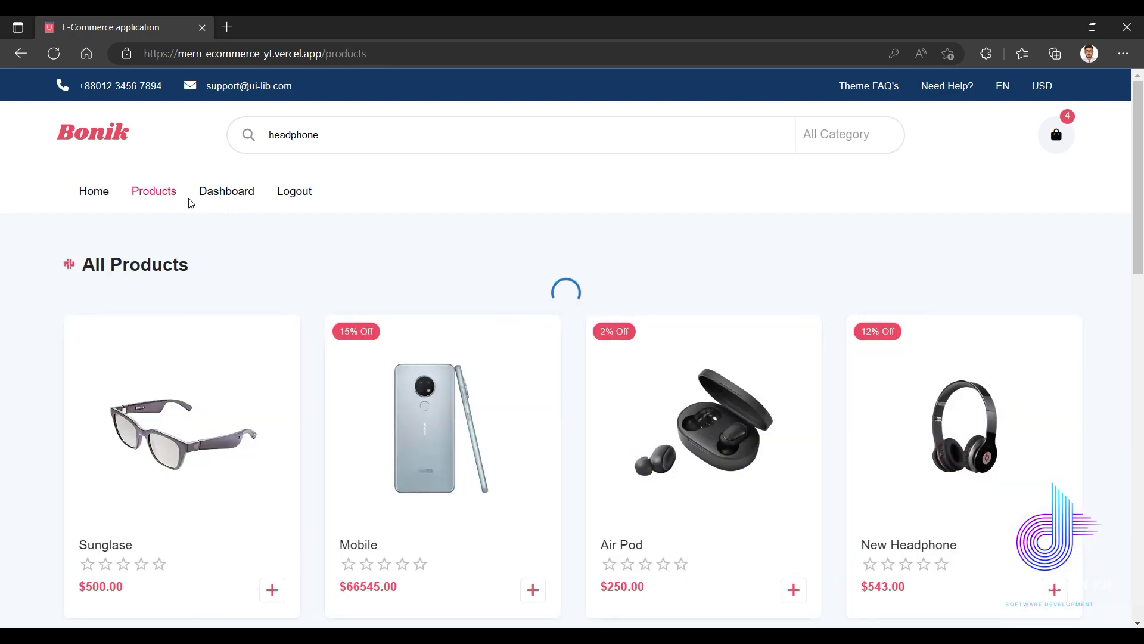
{"action": "scroll", "coordinate": [740, 358], "scroll_direction": "down", "scroll_amount": 5}
{"action": "scroll", "coordinate": [739, 387], "scroll_direction": "down", "scroll_amount": 3}
{"action": "scroll", "coordinate": [864, 298], "scroll_direction": "up", "scroll_amount": 8}
{"action": "left_click", "coordinate": [1059, 148]}
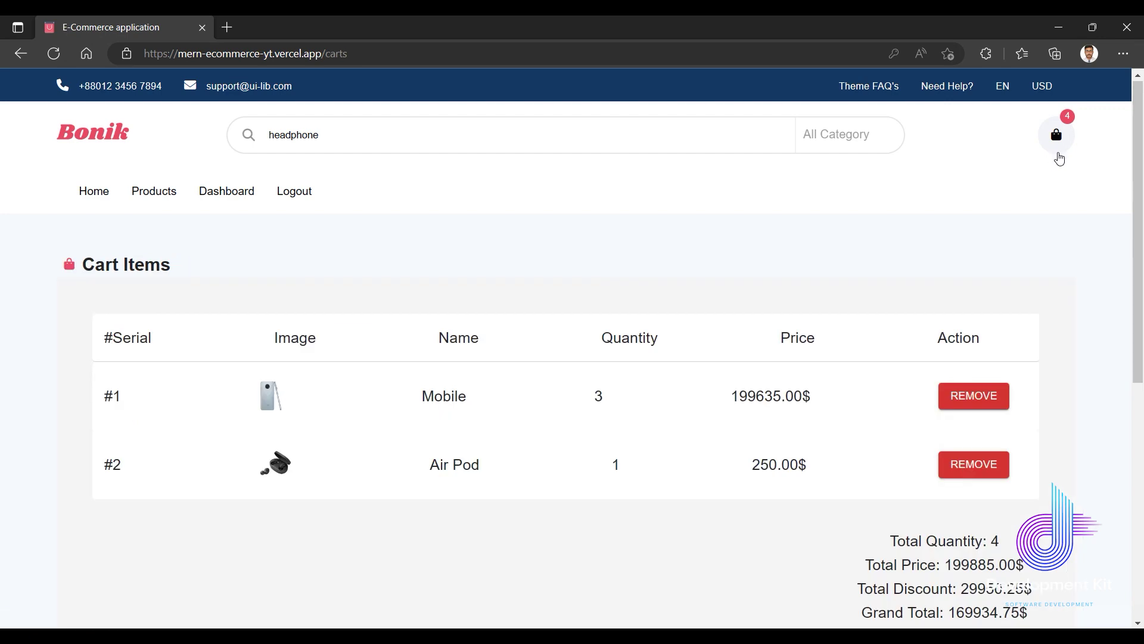
{"action": "scroll", "coordinate": [999, 493], "scroll_direction": "down", "scroll_amount": 4}
{"action": "left_click", "coordinate": [942, 417]}
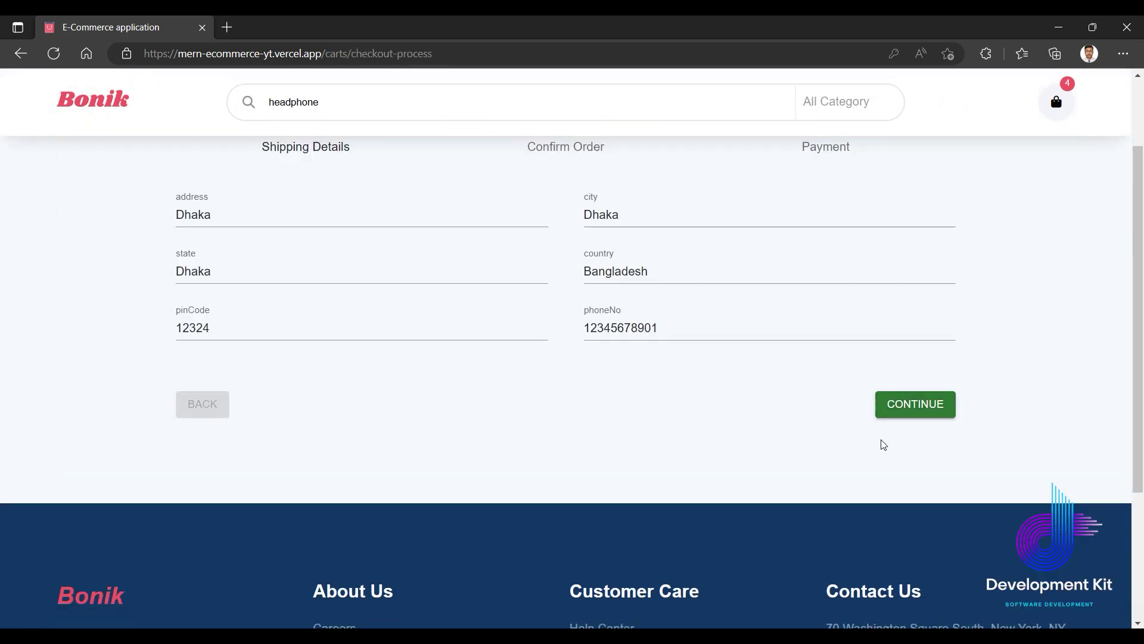
{"action": "left_click", "coordinate": [887, 410]}
{"action": "scroll", "coordinate": [894, 411], "scroll_direction": "up", "scroll_amount": 3}
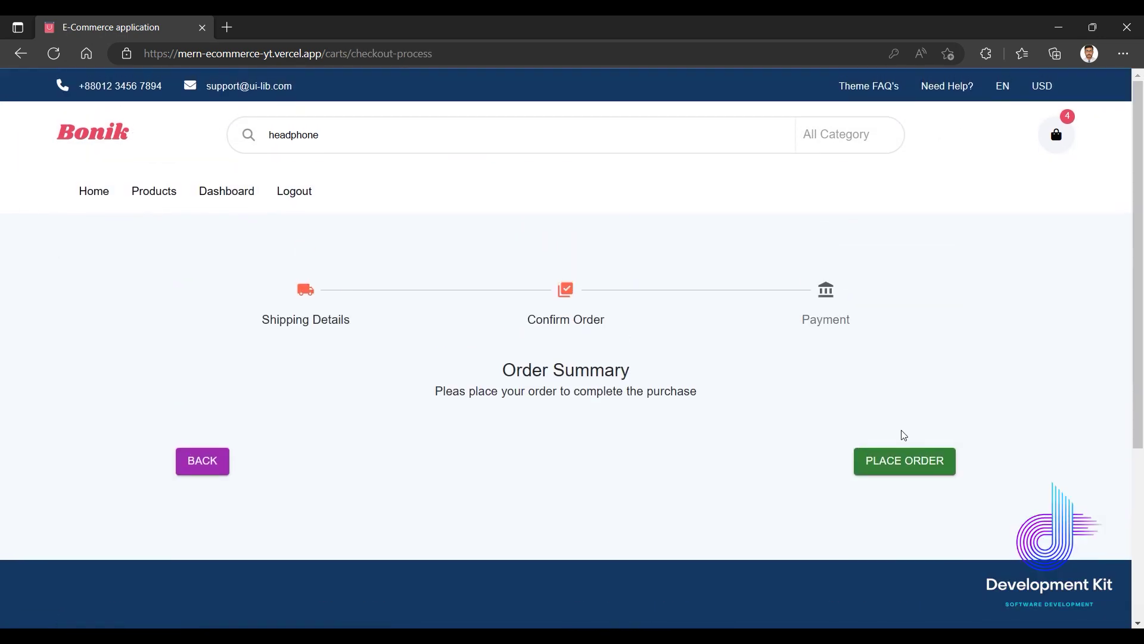
{"action": "left_click", "coordinate": [876, 460]}
{"action": "left_click", "coordinate": [925, 448]}
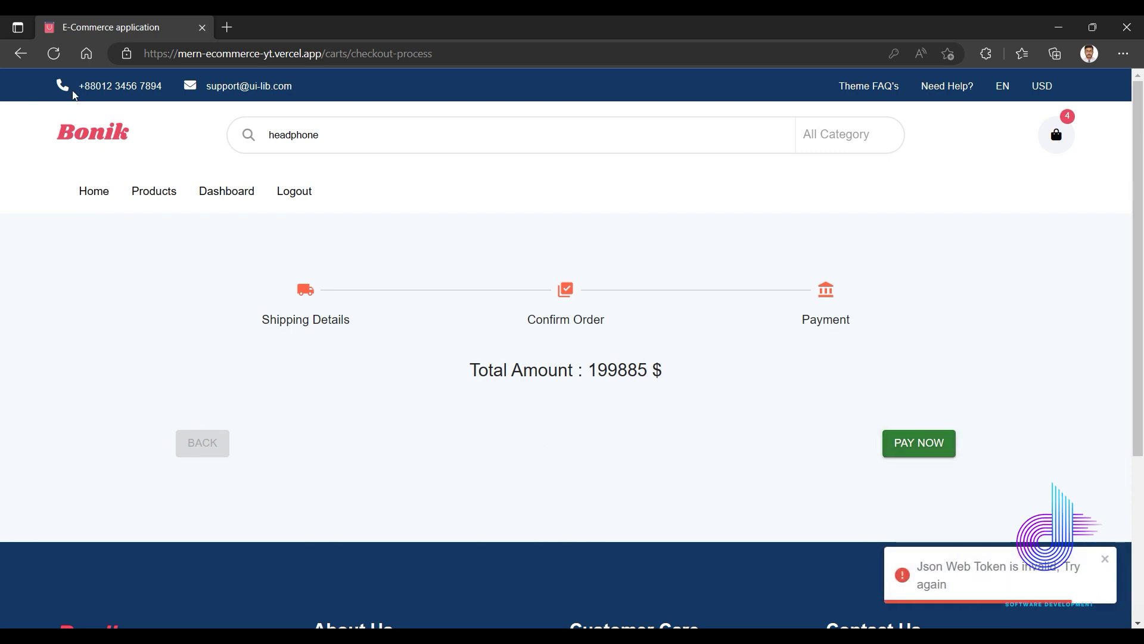
Reload the store and add New Headphone and Air Pod from Best Deals to the cart.
{"action": "left_click", "coordinate": [53, 60]}
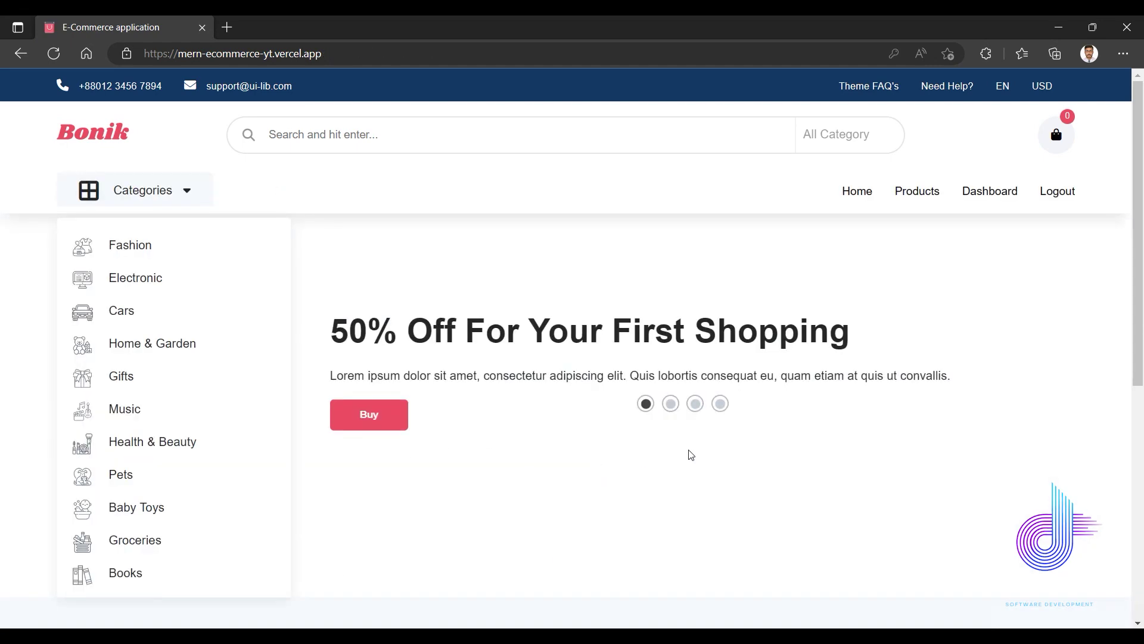
{"action": "scroll", "coordinate": [864, 363], "scroll_direction": "down", "scroll_amount": 8}
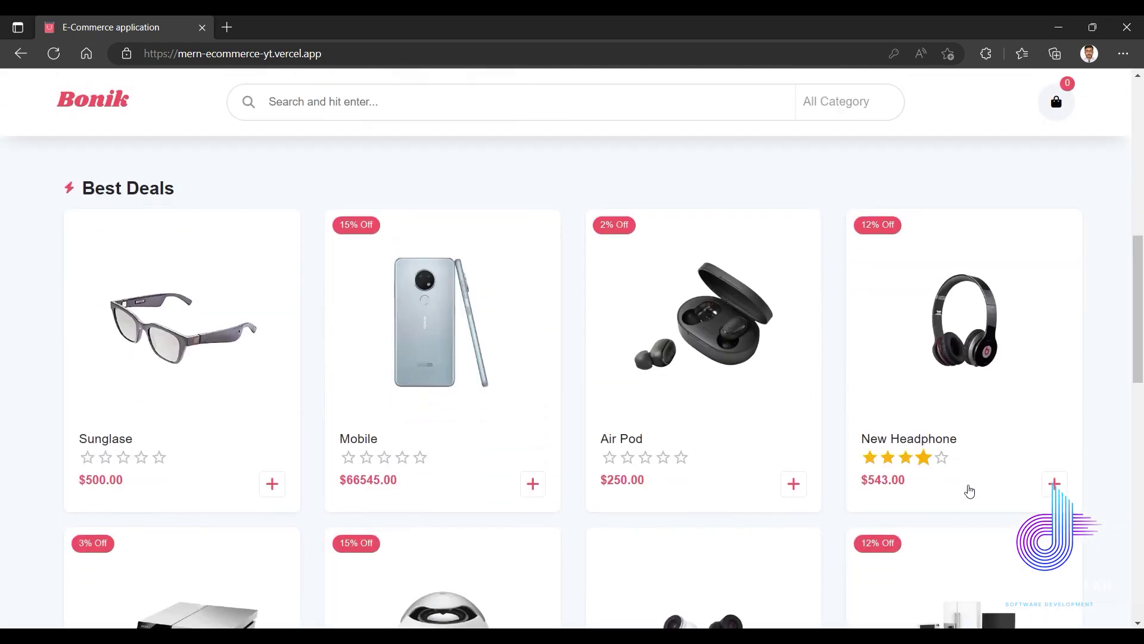
{"action": "left_click", "coordinate": [1054, 483]}
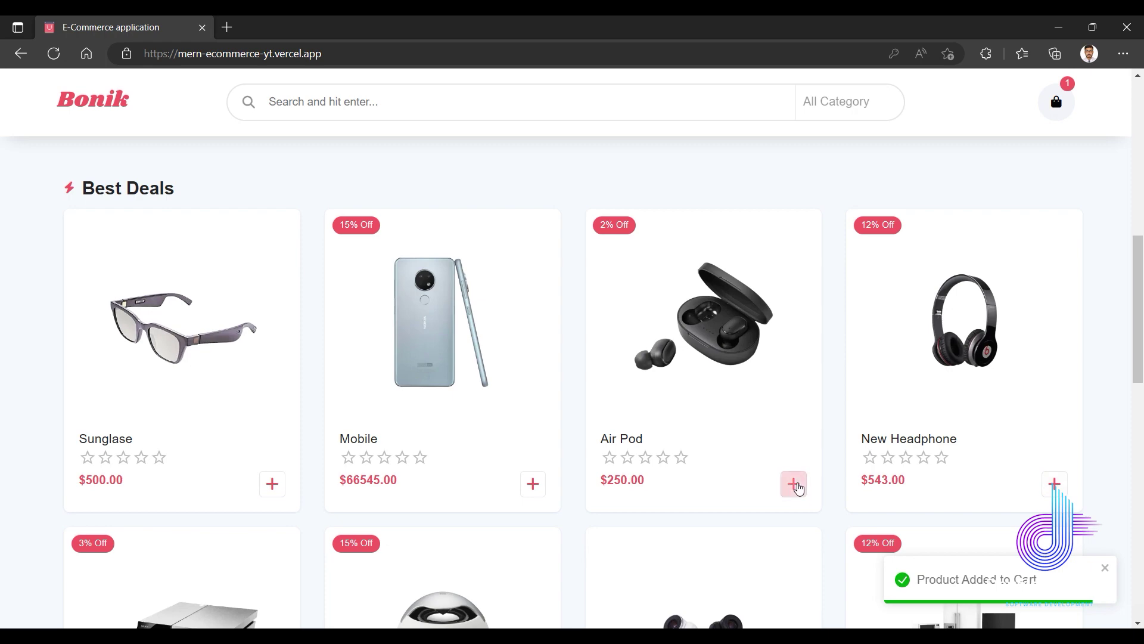
{"action": "left_click", "coordinate": [793, 483]}
{"action": "scroll", "coordinate": [965, 278], "scroll_direction": "up", "scroll_amount": 8}
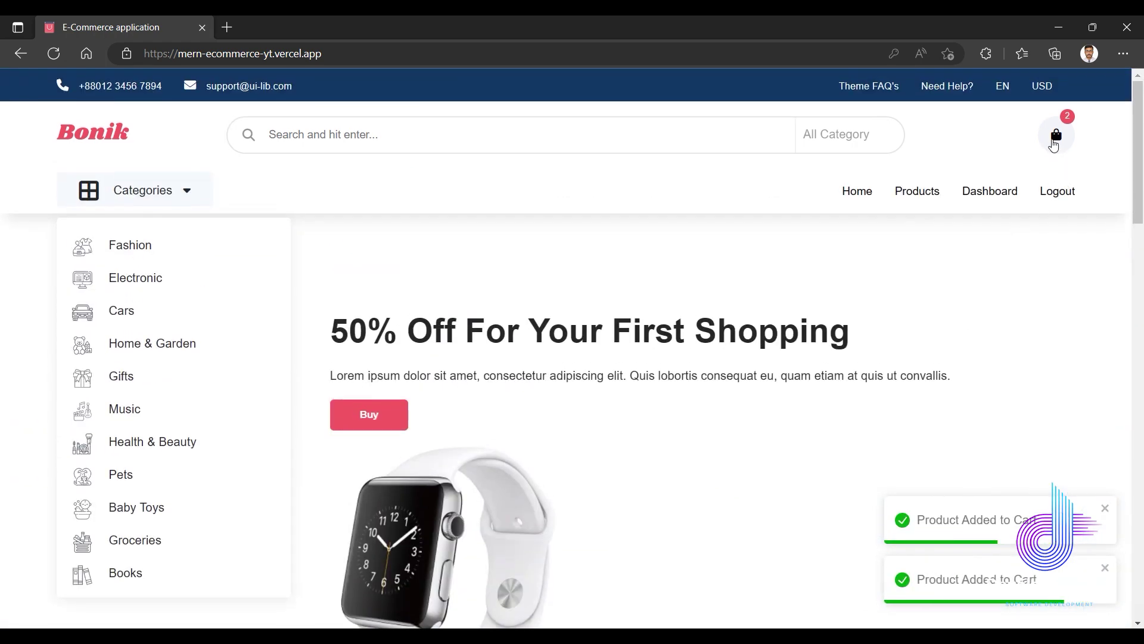
Open the cart showing the 793.00$ total and proceed to checkout.
{"action": "left_click", "coordinate": [1055, 138]}
{"action": "scroll", "coordinate": [910, 465], "scroll_direction": "down", "scroll_amount": 5}
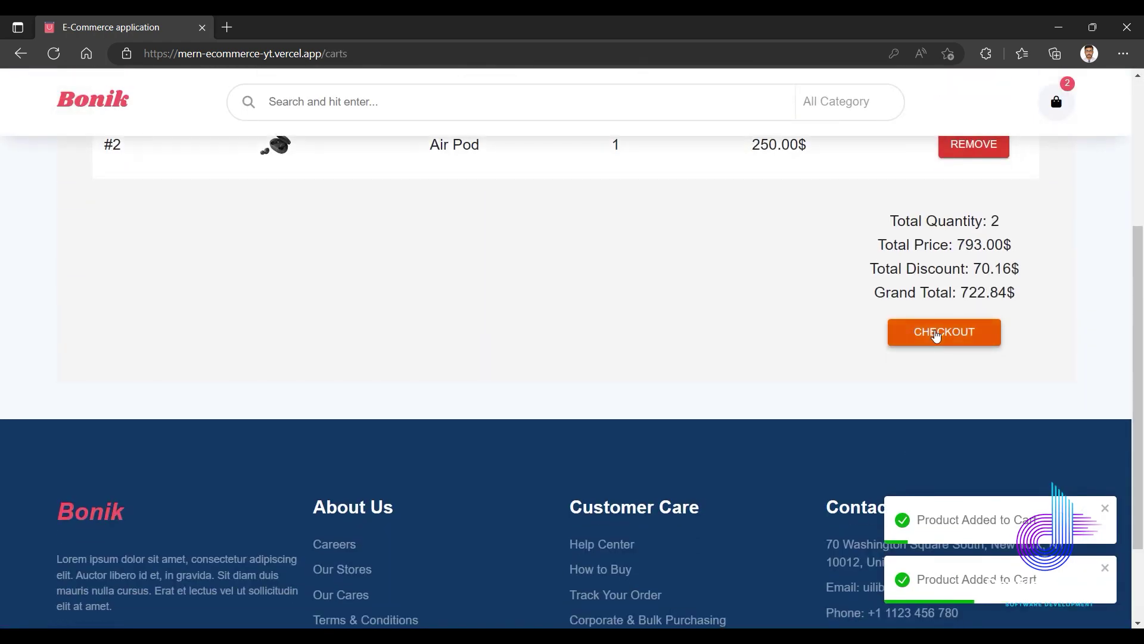
{"action": "left_click", "coordinate": [935, 332]}
Enter Dhaka as the shipping address, city and state, and pick Bangladesh as the country.
{"action": "scroll", "coordinate": [424, 205], "scroll_direction": "up", "scroll_amount": 5}
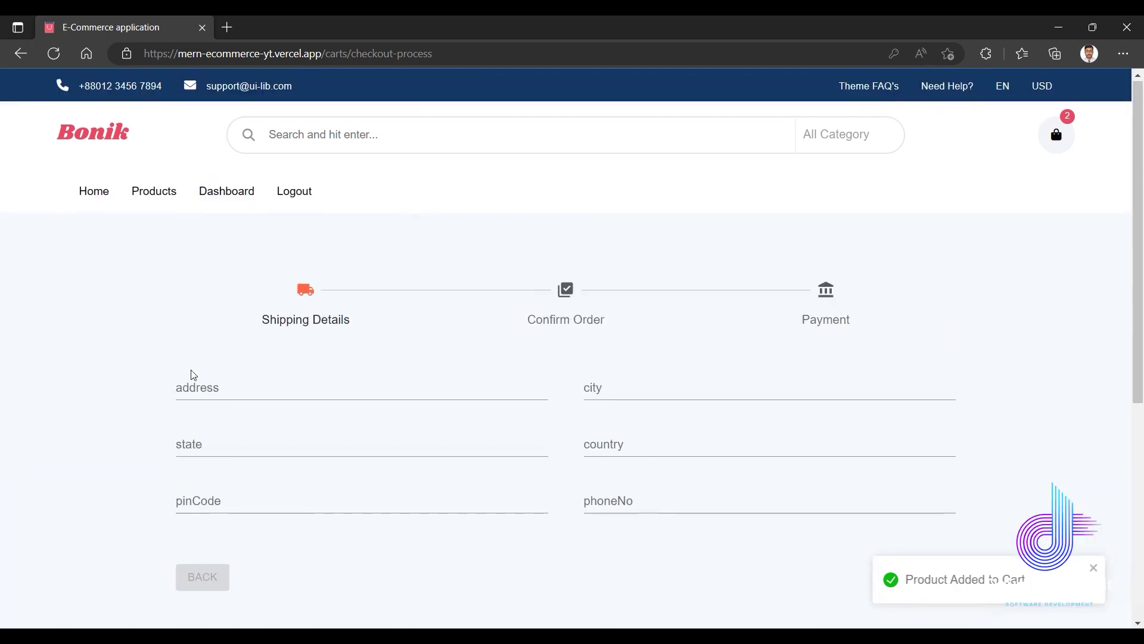
{"action": "left_click", "coordinate": [210, 391]}
{"action": "type", "text": "Dhaka"}
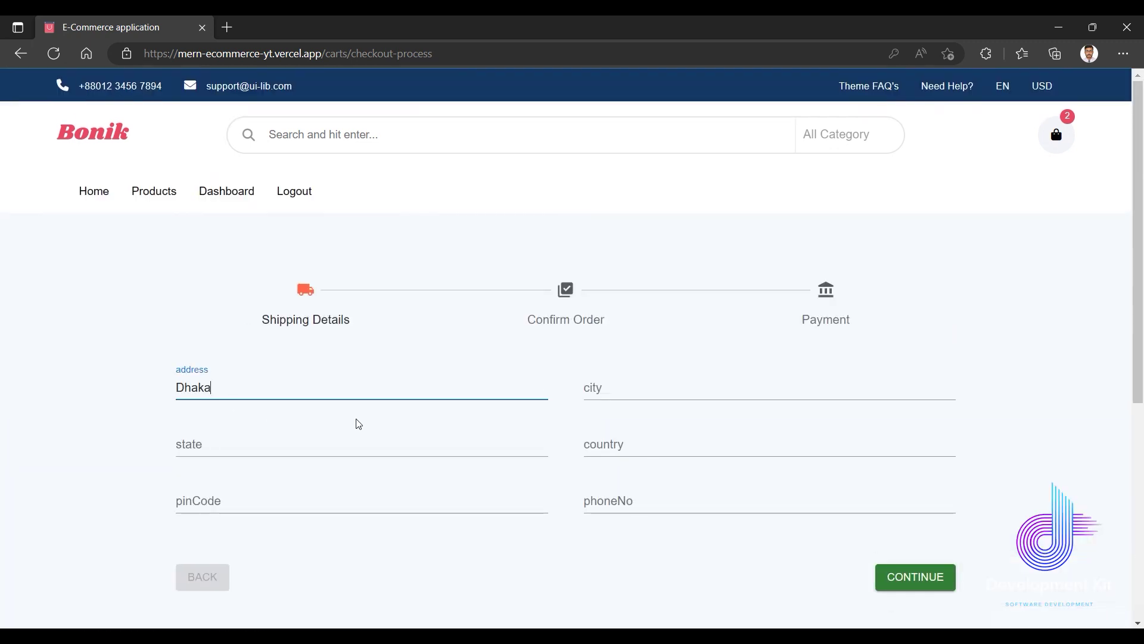
{"action": "left_click", "coordinate": [590, 391]}
{"action": "type", "text": "Dhaka"}
{"action": "left_click", "coordinate": [310, 444]}
{"action": "type", "text": "Dhaka"}
{"action": "left_click", "coordinate": [635, 449]}
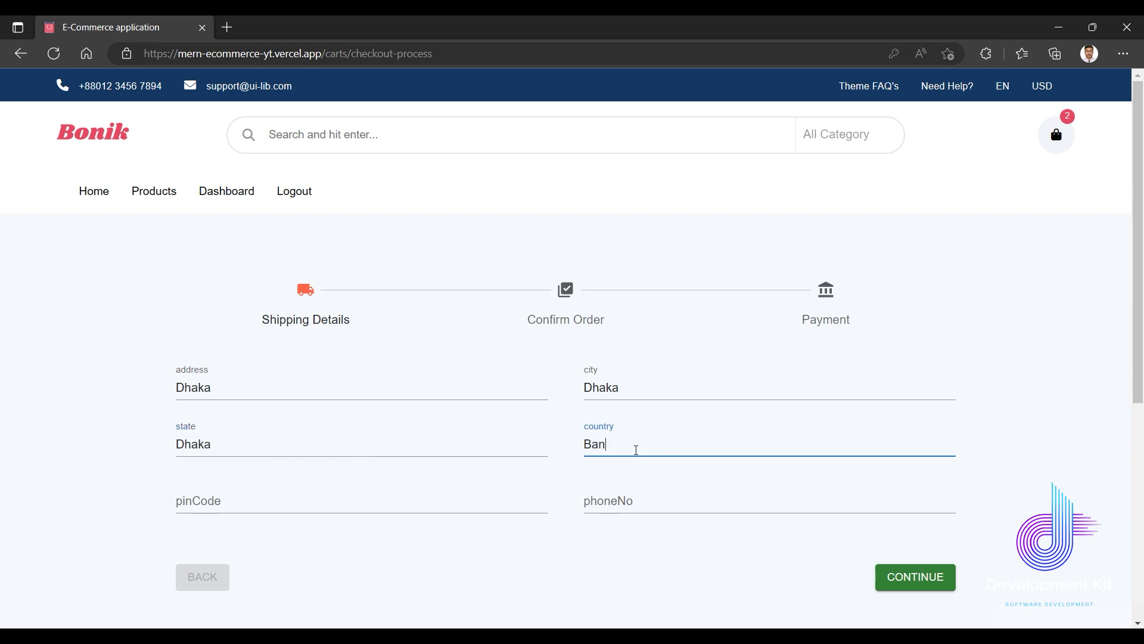
Enter the phone number and try continuing to order confirmation.
{"action": "left_click", "coordinate": [621, 497]}
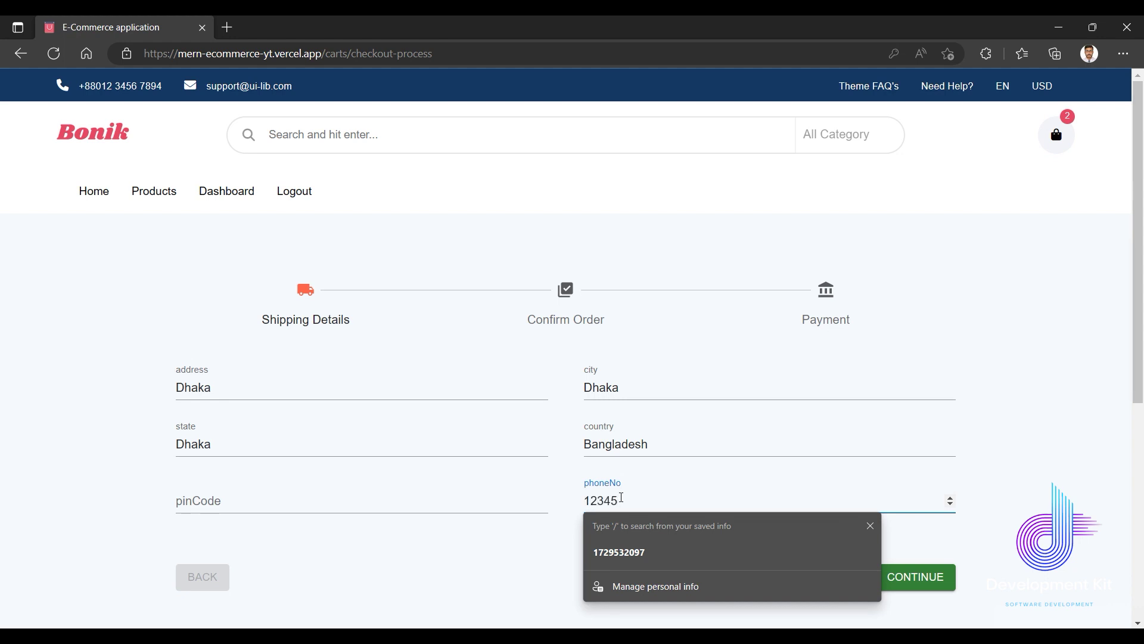
{"action": "type", "text": "901"}
{"action": "left_click", "coordinate": [991, 444]}
{"action": "scroll", "coordinate": [950, 454], "scroll_direction": "down", "scroll_amount": 4}
{"action": "scroll", "coordinate": [771, 458], "scroll_direction": "up", "scroll_amount": 1}
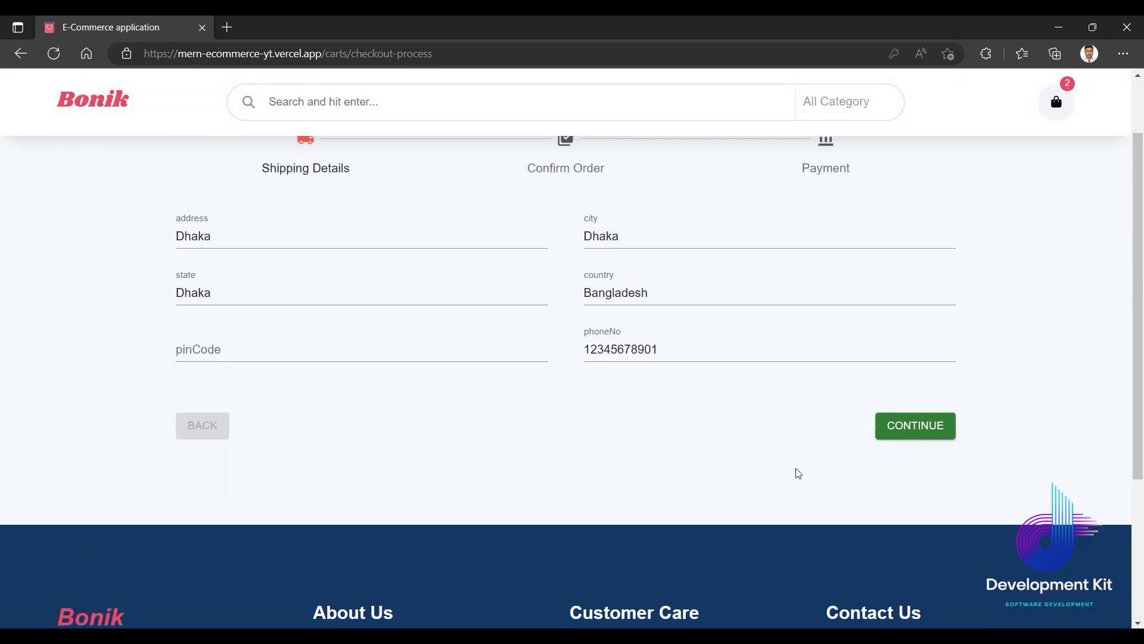
{"action": "left_click", "coordinate": [912, 435]}
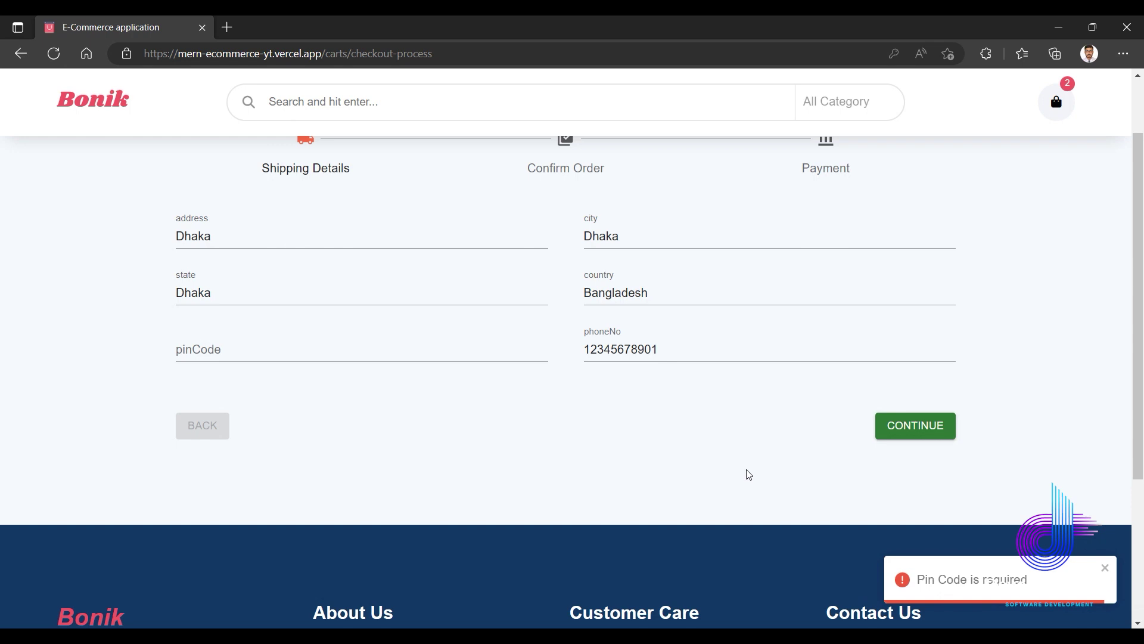
Add pin code 1234 and continue to the Confirm Order summary.
{"action": "left_click", "coordinate": [328, 353]}
{"action": "type", "text": "1234"}
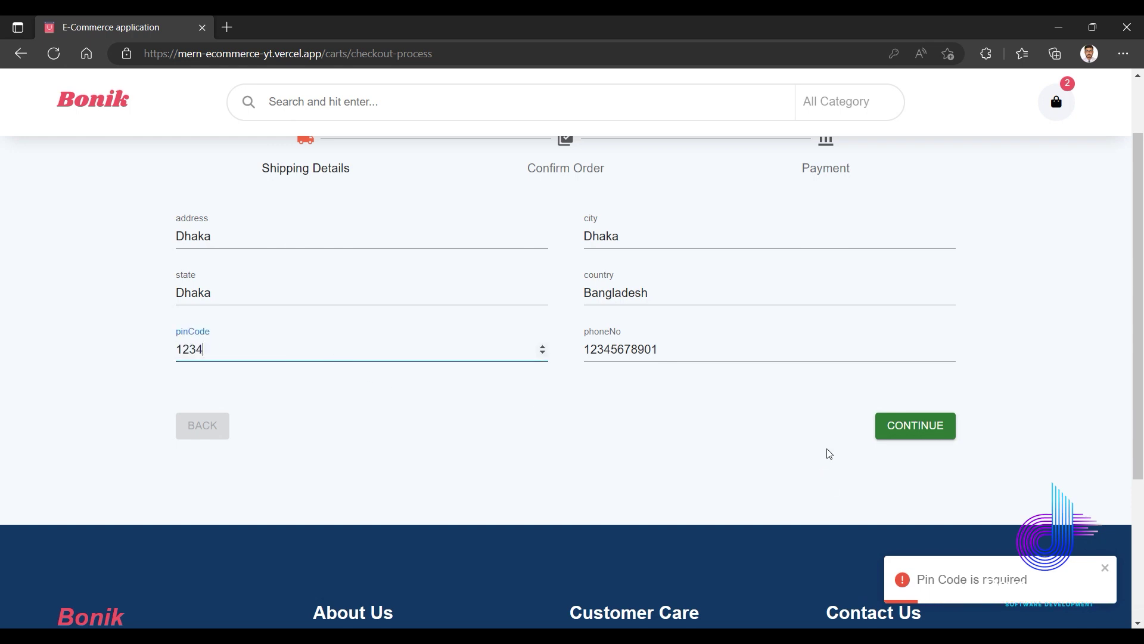
{"action": "left_click", "coordinate": [916, 429]}
{"action": "scroll", "coordinate": [689, 411], "scroll_direction": "up", "scroll_amount": 3}
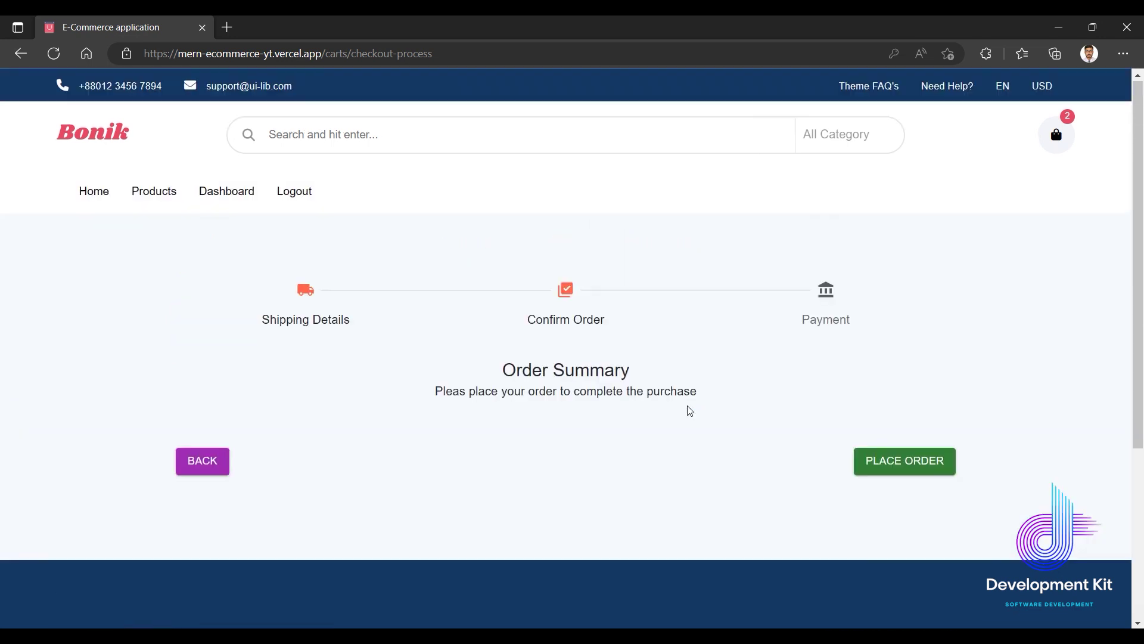
Place the order and autofill the saved contact e-mail on Stripe Checkout.
{"action": "left_click", "coordinate": [907, 465]}
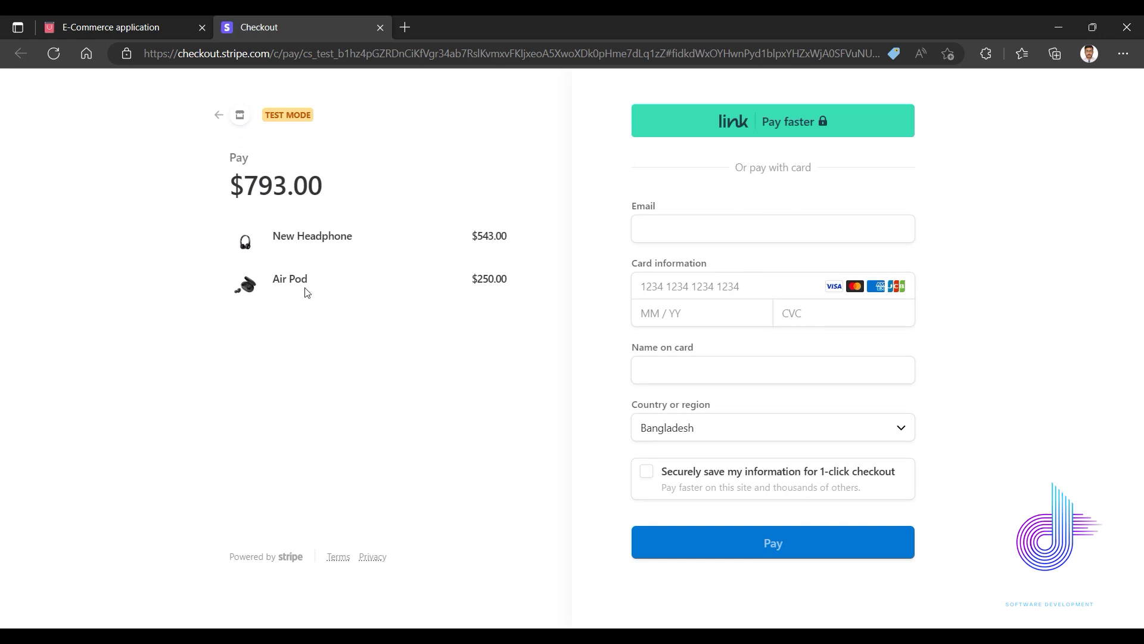
{"action": "left_click", "coordinate": [694, 230]}
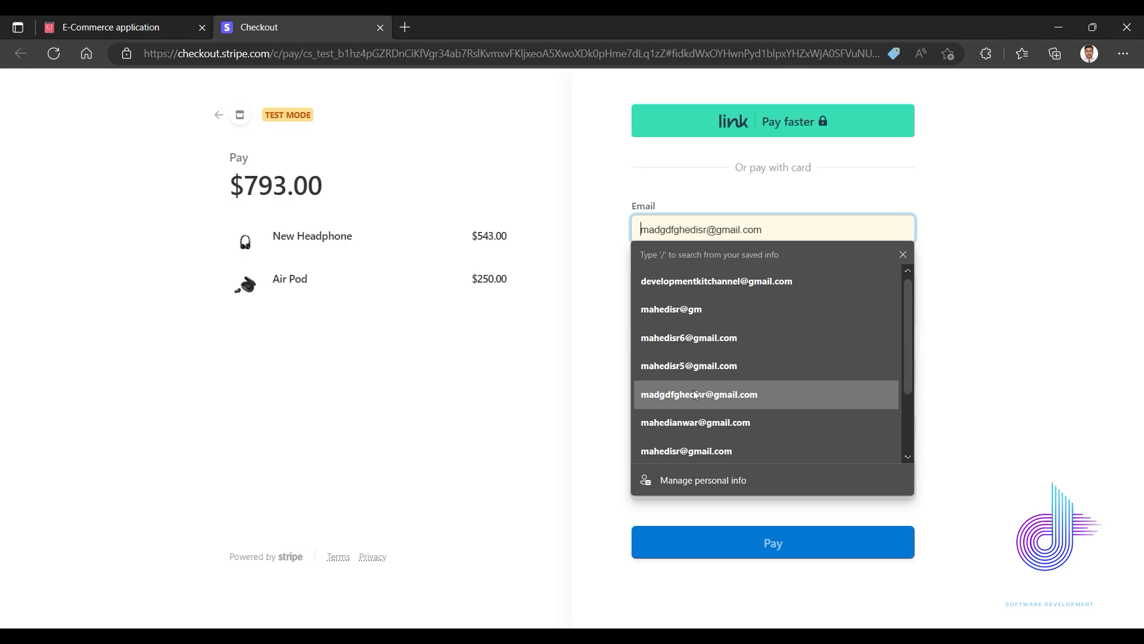
{"action": "left_click", "coordinate": [688, 423]}
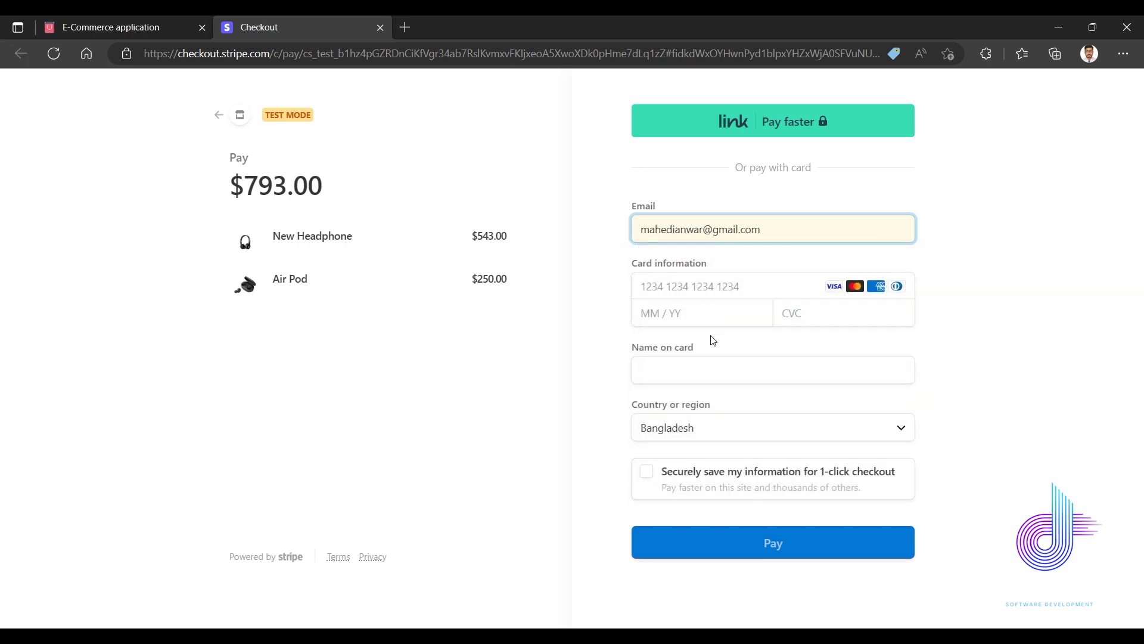
Fill in the saved card details and the card's security code, then pay $793.00.
{"action": "left_click", "coordinate": [679, 290]}
{"action": "left_click", "coordinate": [697, 357]}
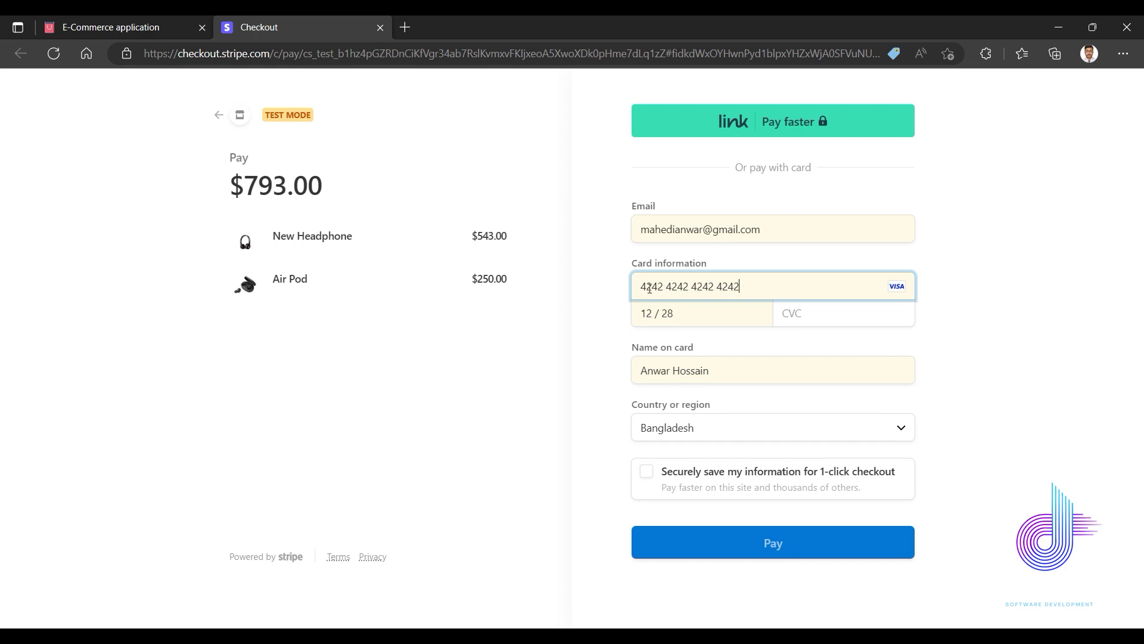
{"action": "left_click_drag", "start_coordinate": [645, 289], "coordinate": [739, 285]}
{"action": "left_click", "coordinate": [794, 316]}
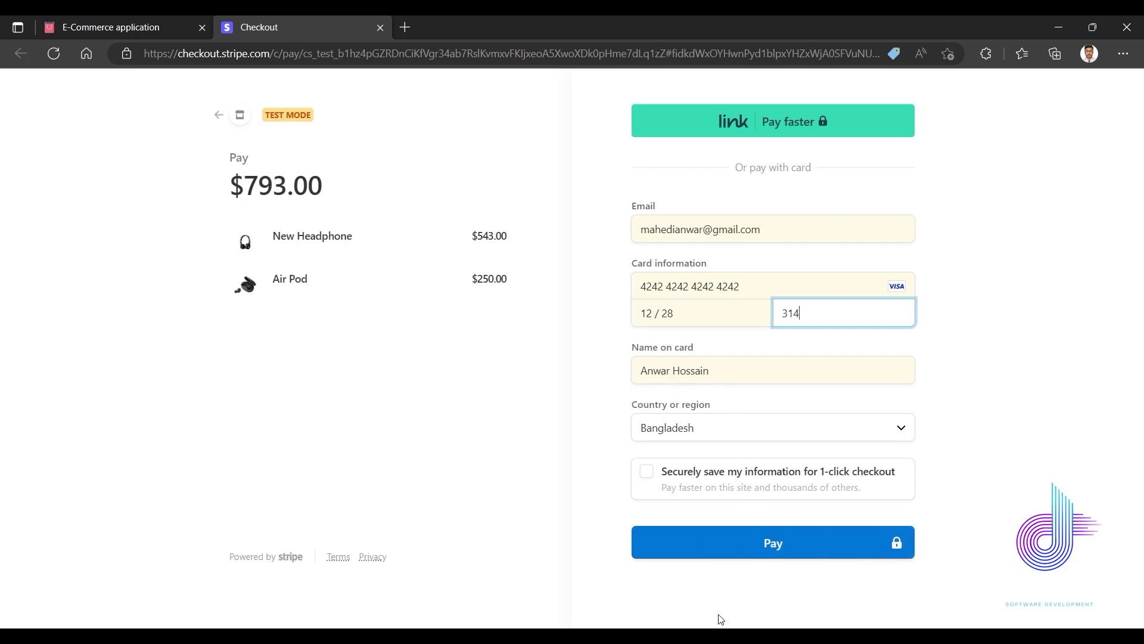
{"action": "left_click", "coordinate": [771, 546]}
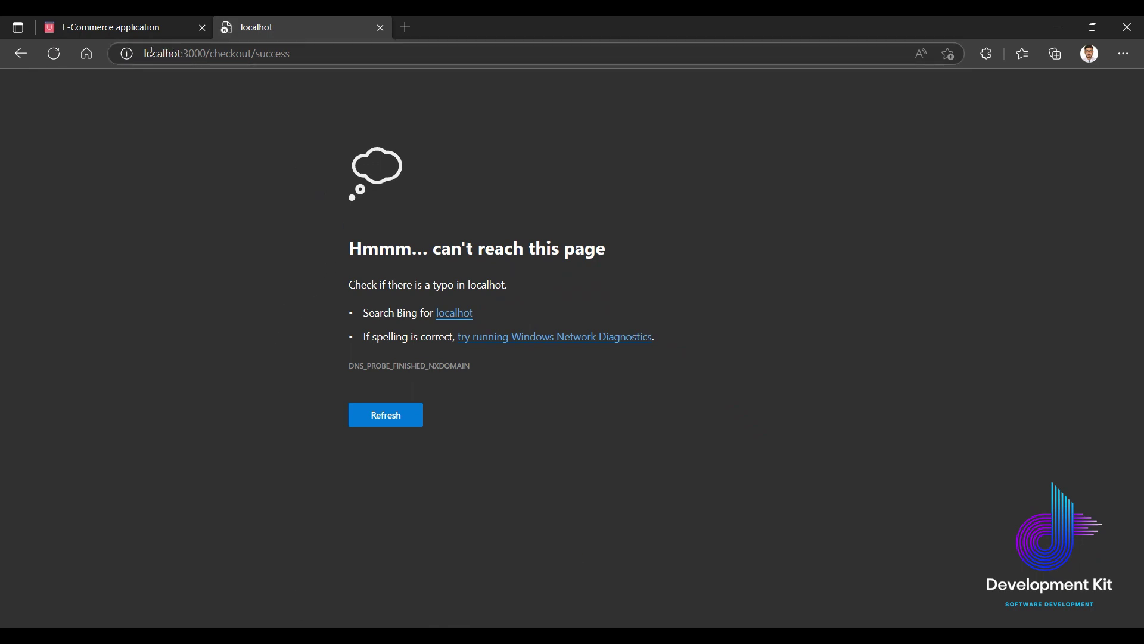
Reload the failed localhot:3000 success page and compare it with the store's checkout tab.
{"action": "mouse_move", "coordinate": [143, 52]}
{"action": "left_mouse_down"}
{"action": "mouse_move", "coordinate": [293, 51]}
{"action": "mouse_move", "coordinate": [126, 66]}
{"action": "left_mouse_up"}
{"action": "key", "text": "Return"}
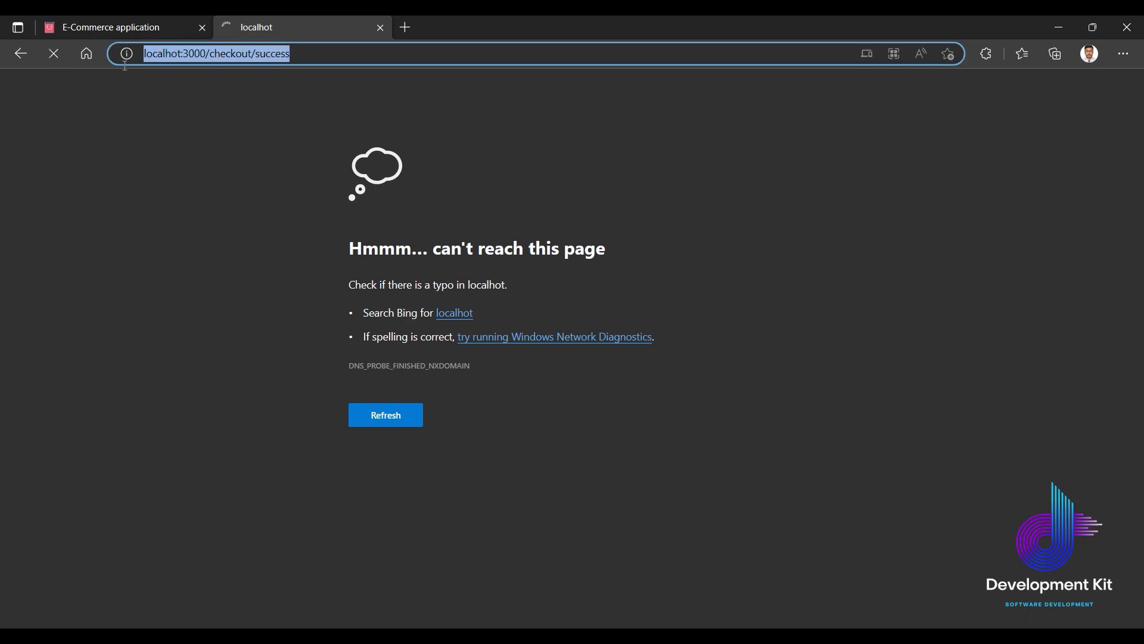
{"action": "left_click", "coordinate": [184, 33]}
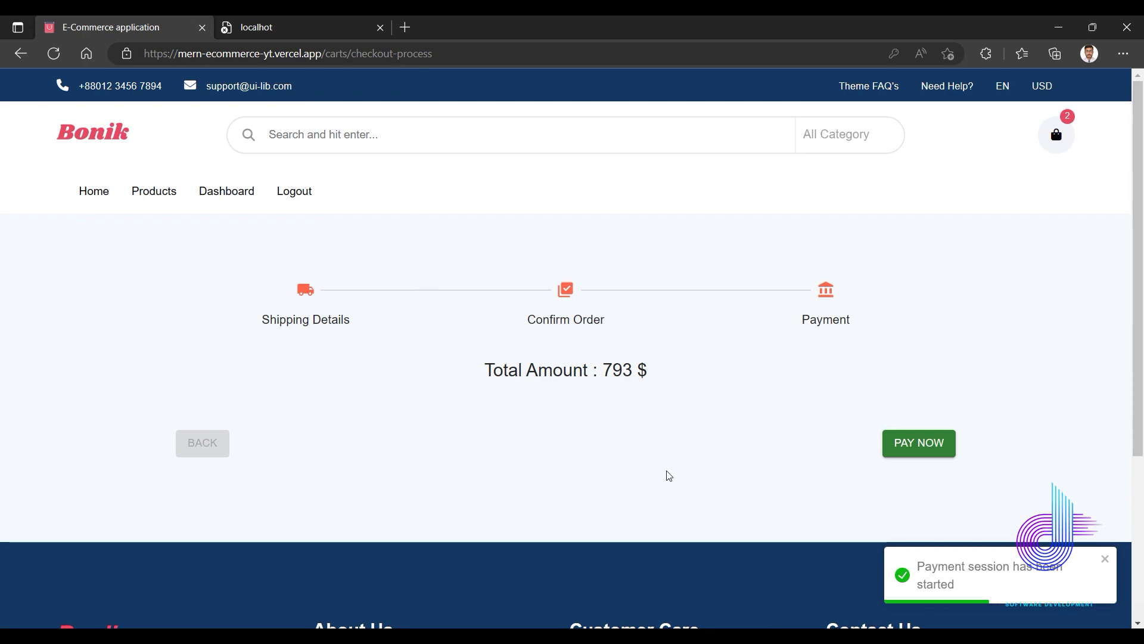
{"action": "scroll", "coordinate": [617, 385], "scroll_direction": "down", "scroll_amount": 3}
{"action": "scroll", "coordinate": [616, 386], "scroll_direction": "up", "scroll_amount": 3}
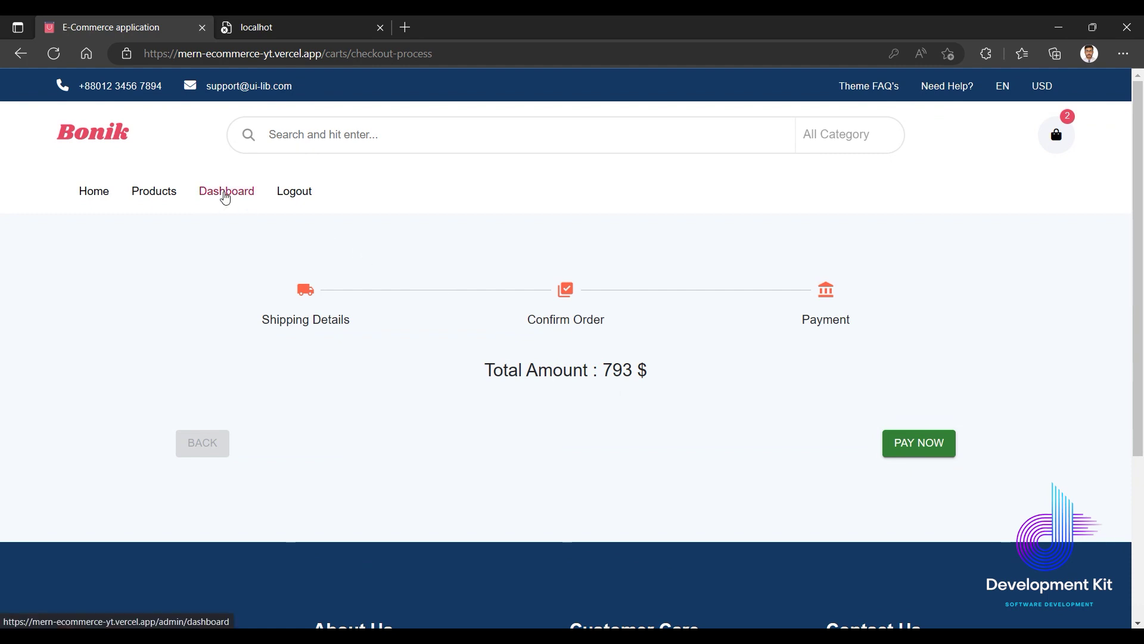
{"action": "left_click", "coordinate": [255, 28]}
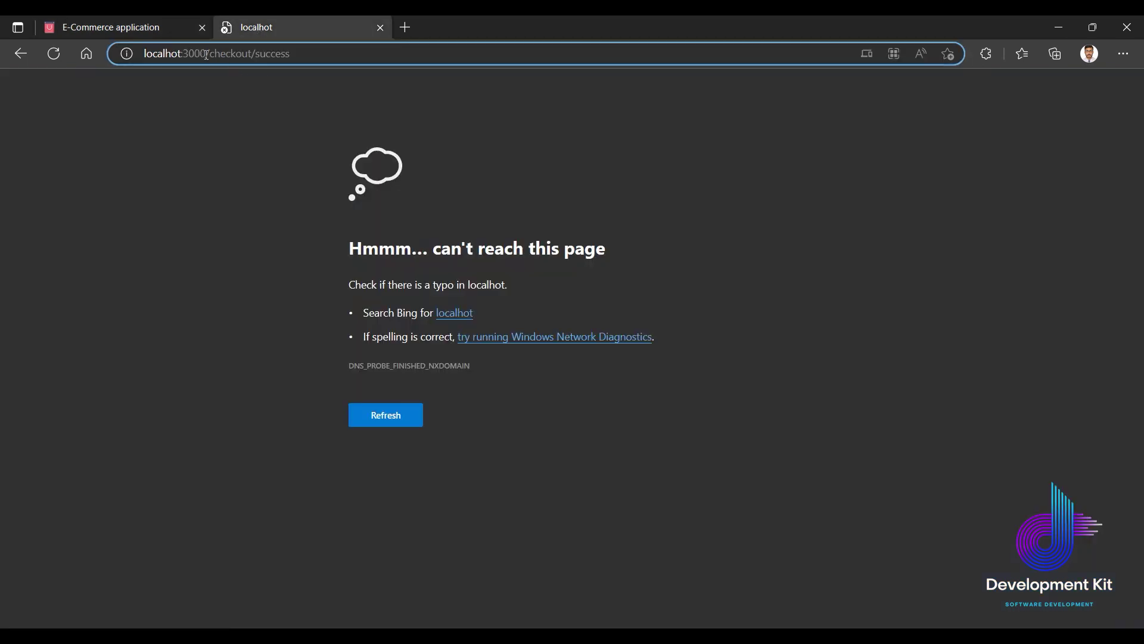
{"action": "left_click", "coordinate": [164, 31]}
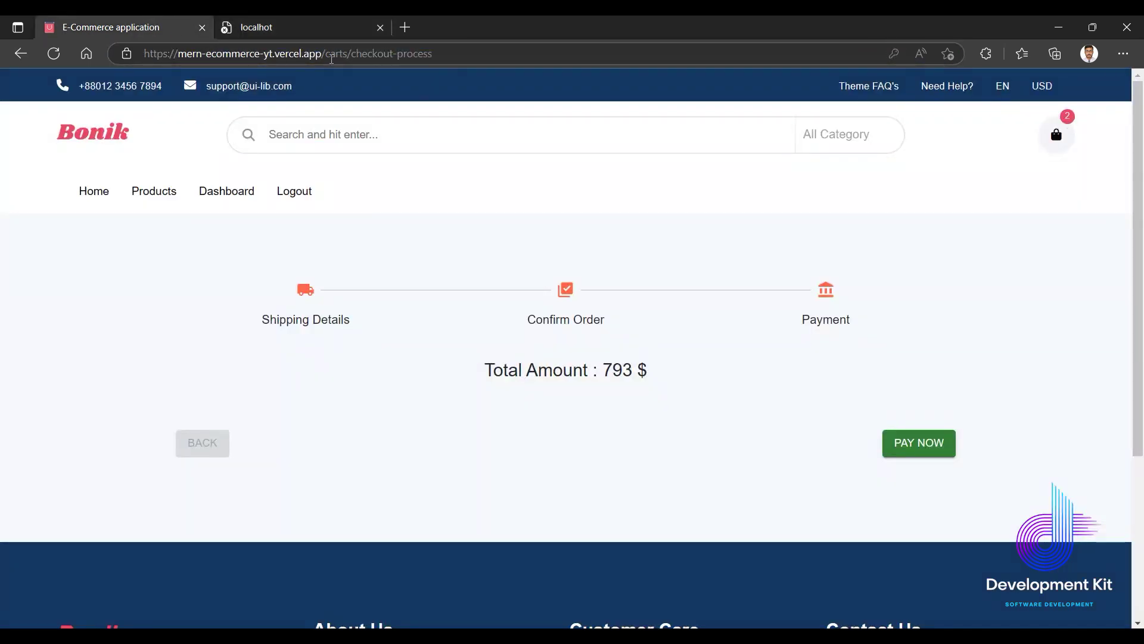
Replace localhot:3000 with the store's Vercel address and load the Checkout Success page.
{"action": "left_click_drag", "start_coordinate": [320, 53], "coordinate": [124, 59]}
{"action": "key", "text": "ctrl+c"}
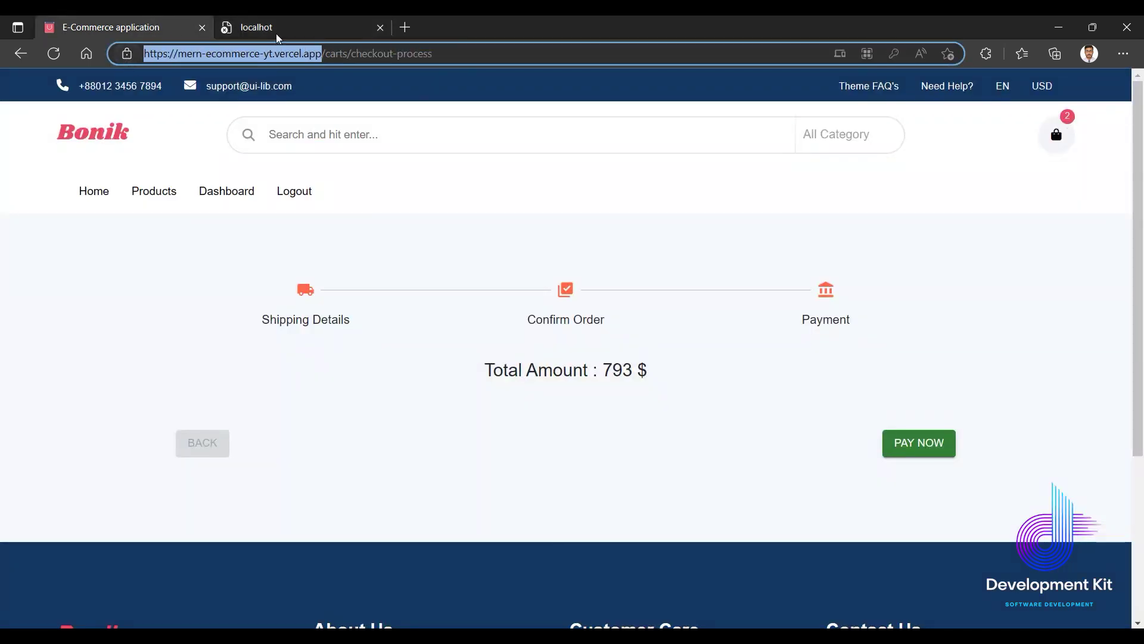
{"action": "left_click", "coordinate": [271, 27]}
{"action": "left_click_drag", "start_coordinate": [204, 54], "coordinate": [128, 53]}
{"action": "key", "text": "ctrl+v"}
{"action": "key", "text": "Return"}
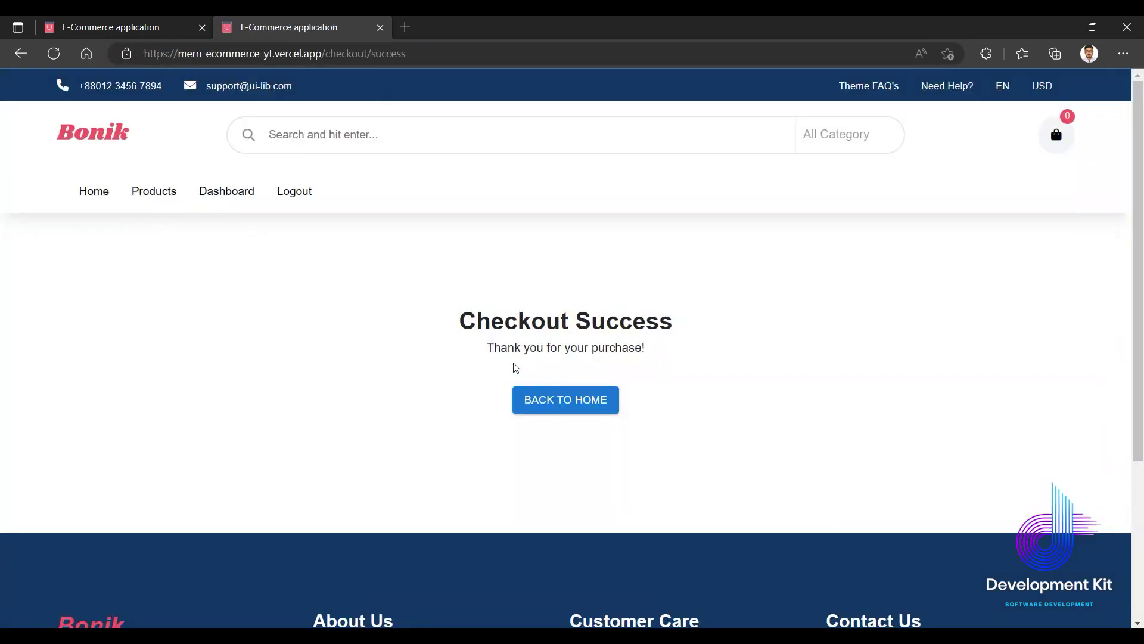
Check the Checkout Success heading, then return to the store home page with the cart at 0.
{"action": "left_click_drag", "start_coordinate": [518, 325], "coordinate": [643, 329]}
{"action": "left_click_drag", "start_coordinate": [672, 322], "coordinate": [471, 324]}
{"action": "left_click", "coordinate": [591, 351]}
{"action": "left_click", "coordinate": [549, 402]}
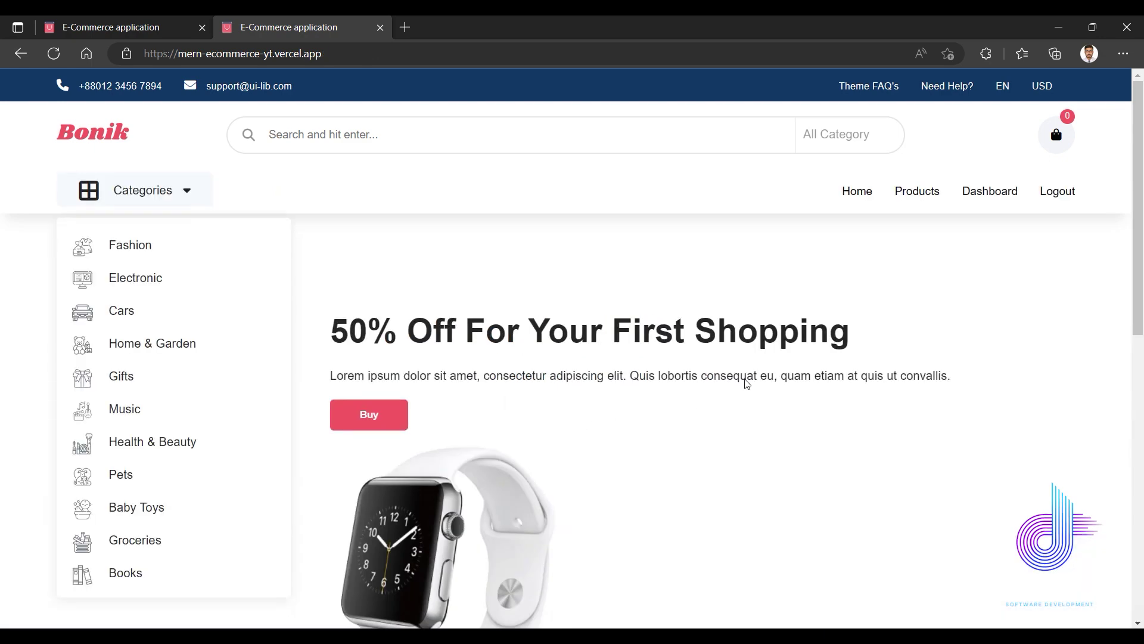
{"action": "scroll", "coordinate": [531, 324], "scroll_direction": "down", "scroll_amount": 6}
{"action": "scroll", "coordinate": [564, 371], "scroll_direction": "up", "scroll_amount": 6}
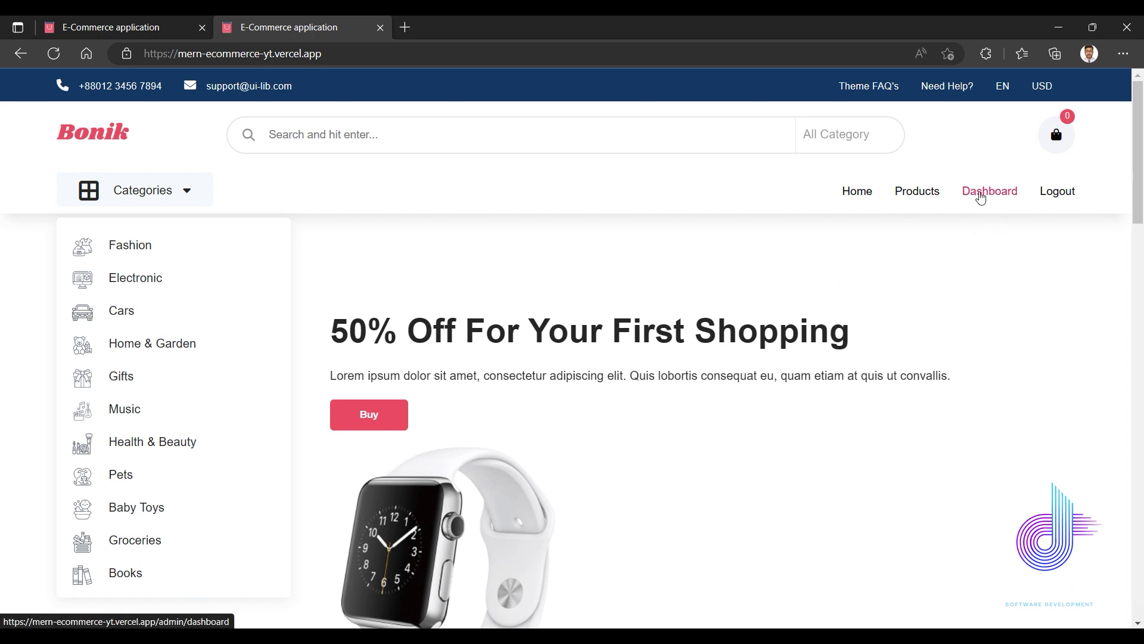
{"action": "left_click", "coordinate": [982, 196]}
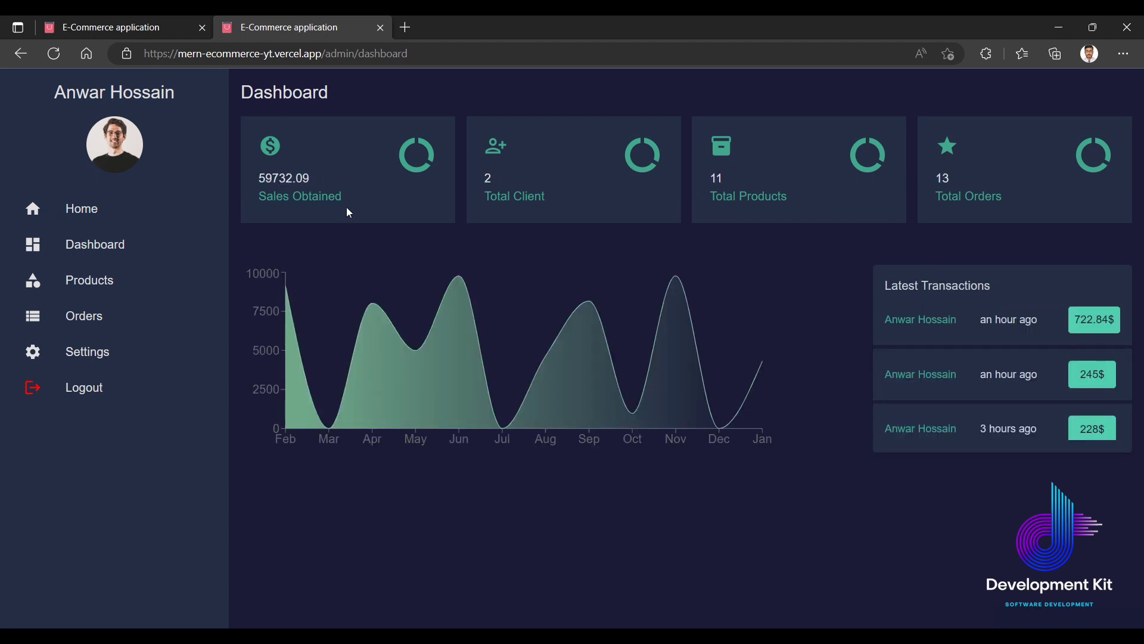
Highlight the 59732.09 Sales Obtained figure on the admin dashboard.
{"action": "left_click_drag", "start_coordinate": [290, 180], "coordinate": [310, 180]}
{"action": "left_click", "coordinate": [317, 191]}
{"action": "left_click_drag", "start_coordinate": [366, 206], "coordinate": [259, 178]}
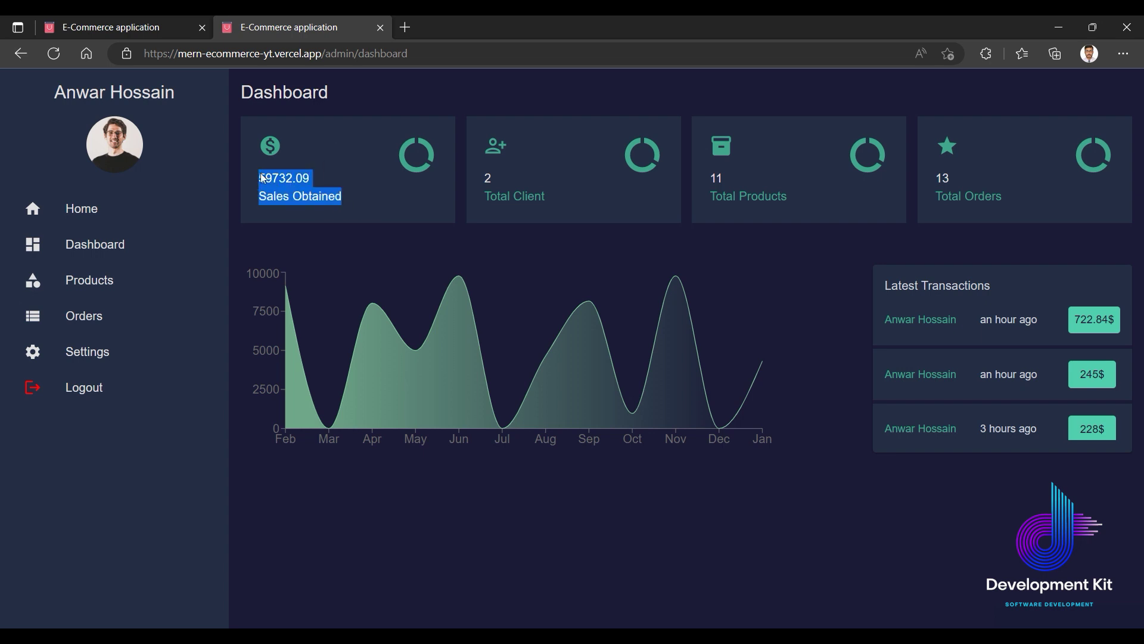
{"action": "left_click", "coordinate": [304, 197]}
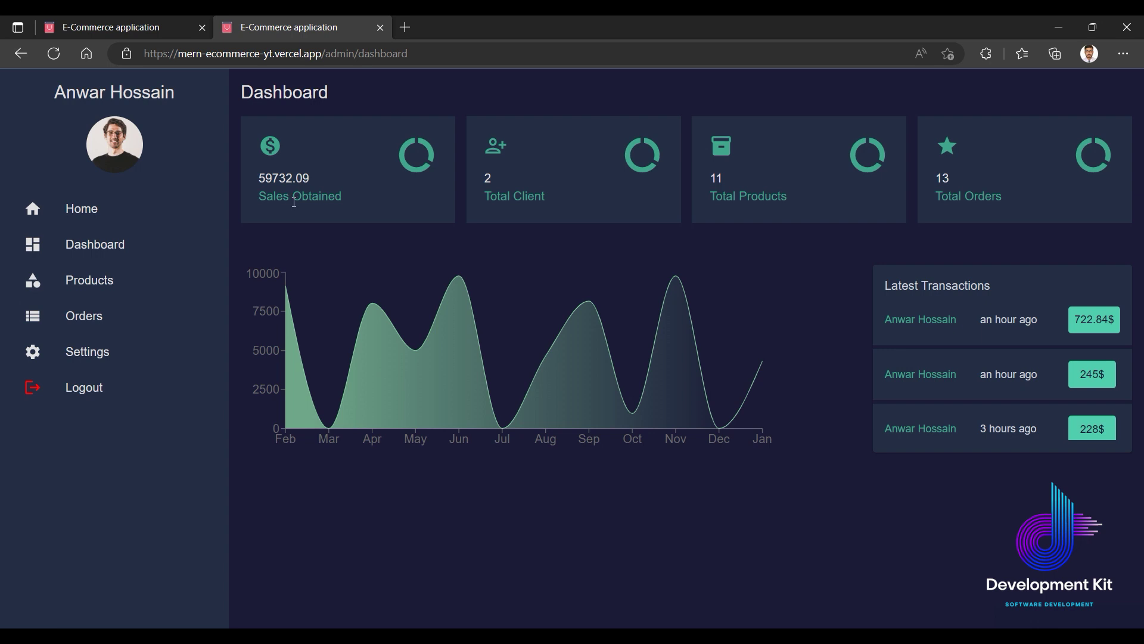
{"action": "left_click_drag", "start_coordinate": [329, 195], "coordinate": [342, 196]}
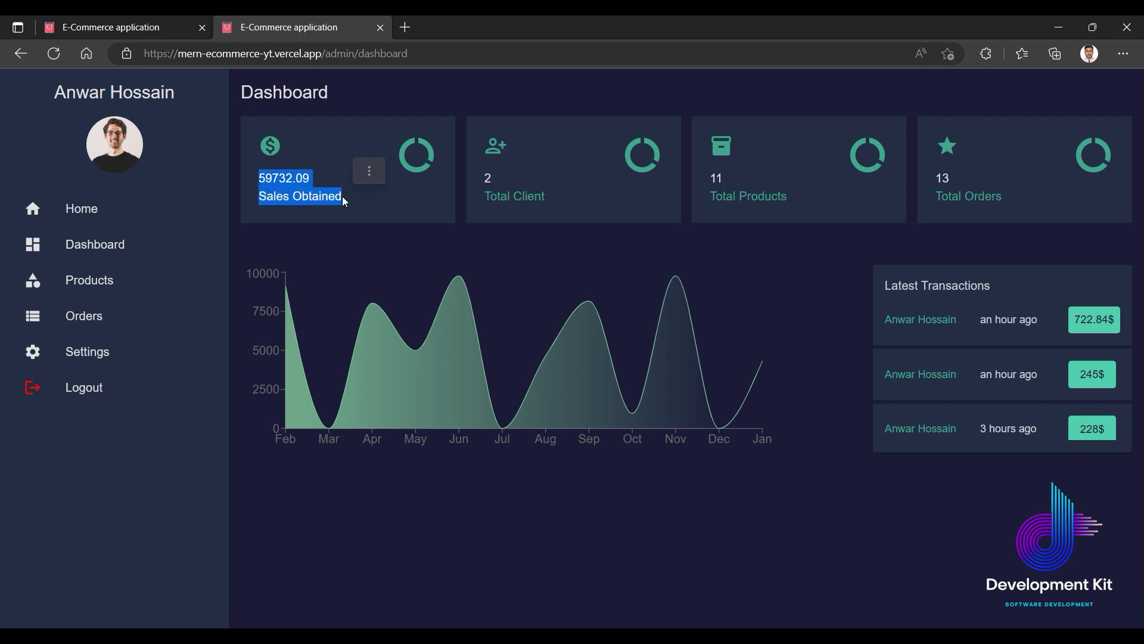
{"action": "left_click", "coordinate": [347, 202]}
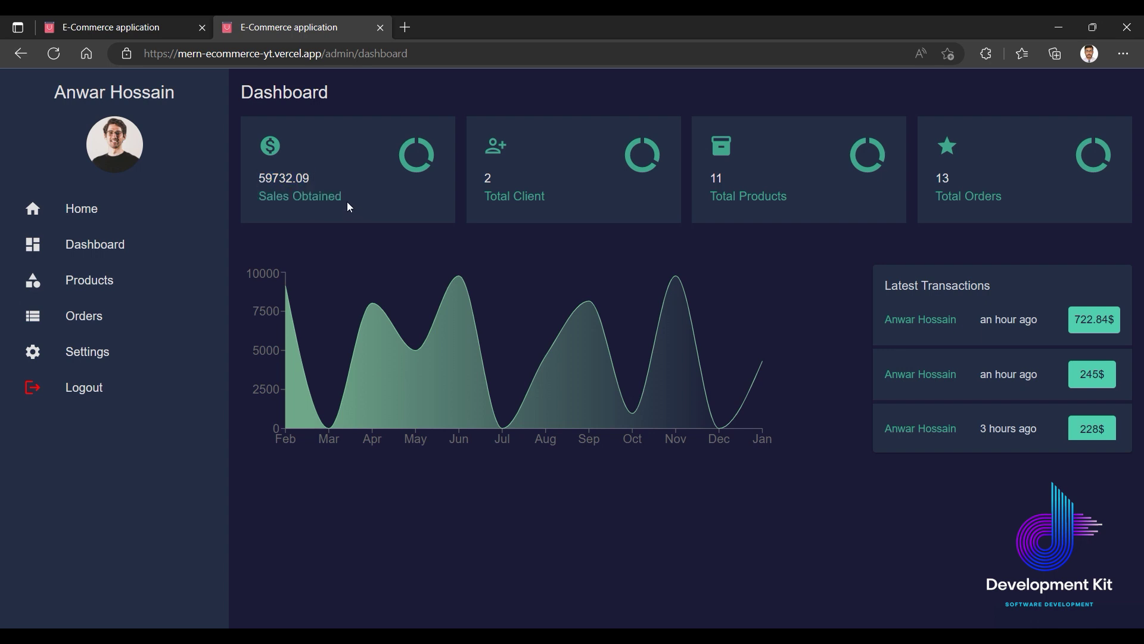
{"action": "double_click", "coordinate": [283, 179]}
{"action": "left_click", "coordinate": [379, 201]}
Review the Total Client, Total Products and Total Orders cards, plus the chart and Latest Transactions.
{"action": "left_click_drag", "start_coordinate": [500, 195], "coordinate": [557, 203]}
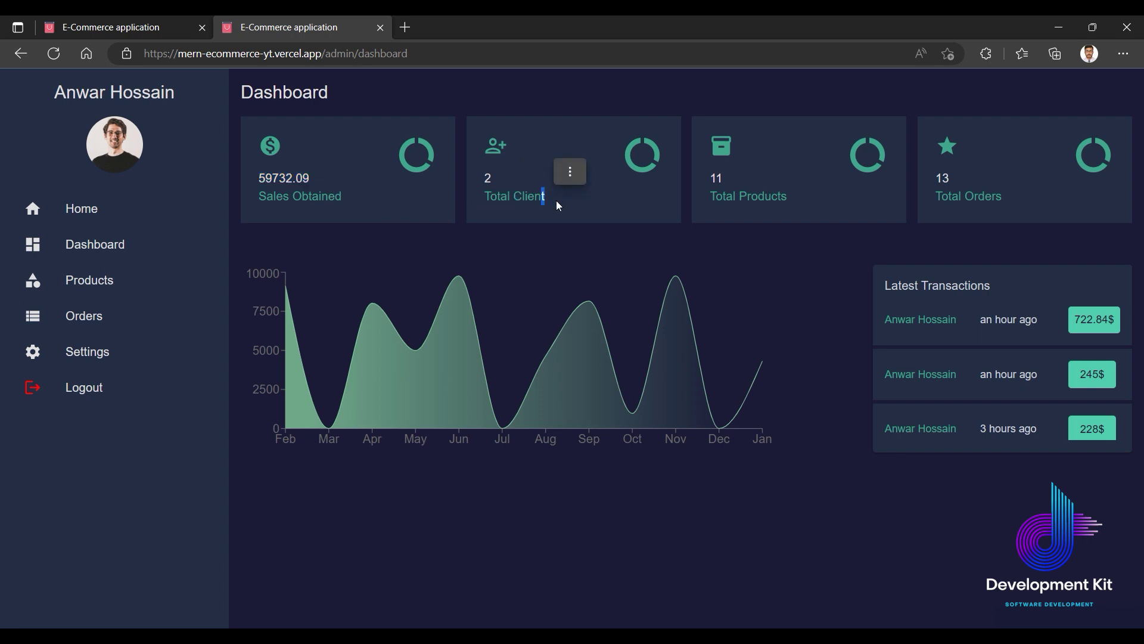
{"action": "left_click_drag", "start_coordinate": [712, 203], "coordinate": [811, 204]}
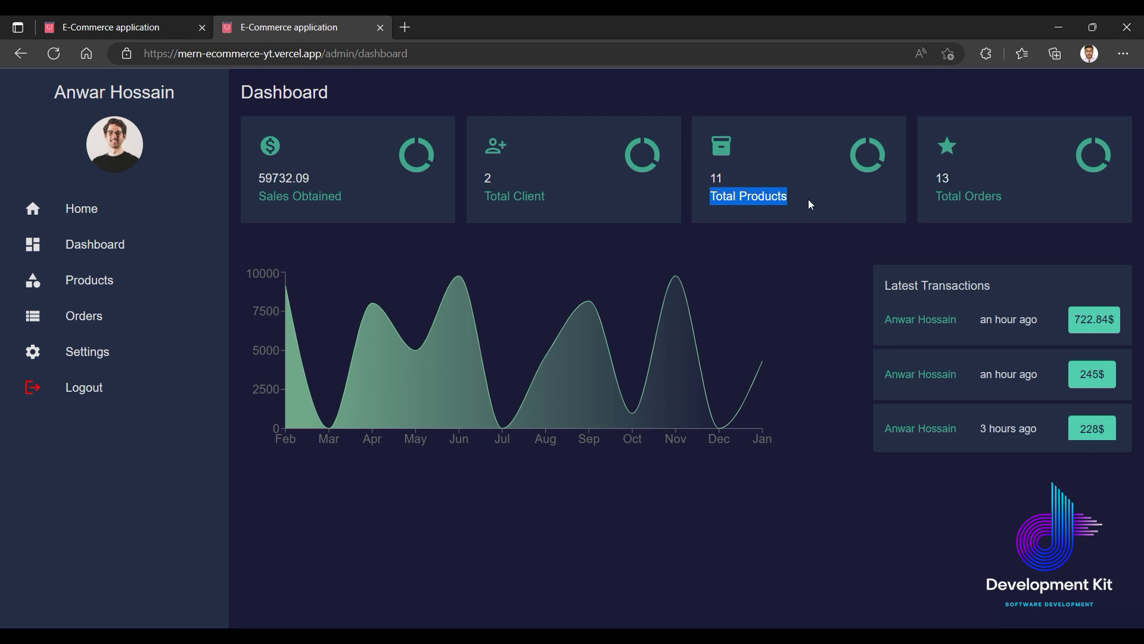
{"action": "triple_click", "coordinate": [965, 197]}
{"action": "left_click", "coordinate": [1000, 200]}
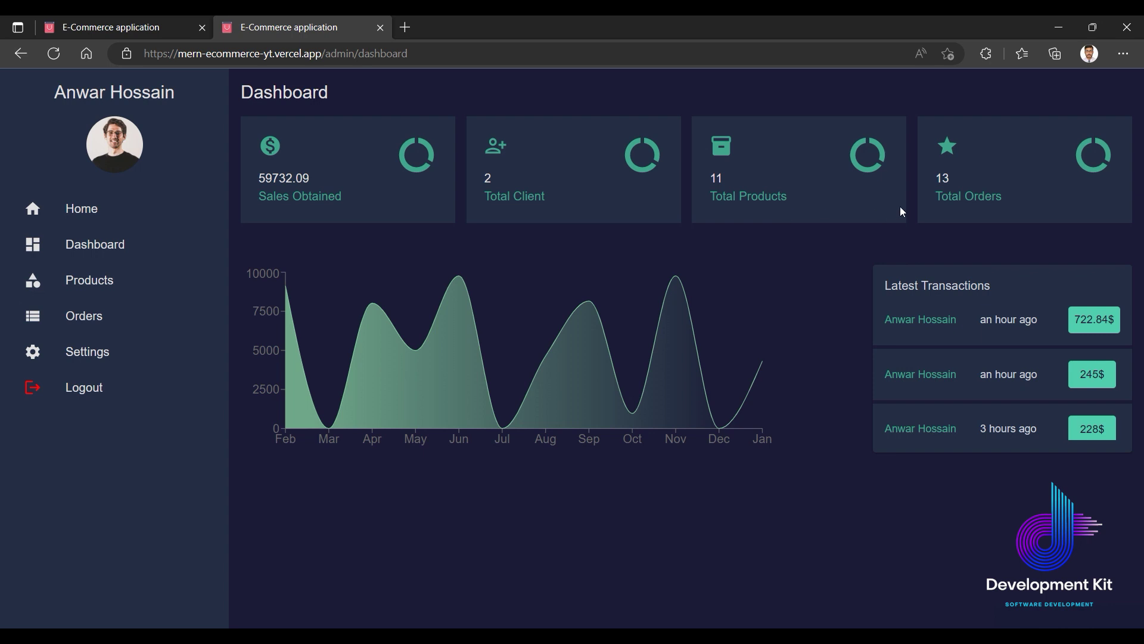
{"action": "scroll", "coordinate": [959, 344], "scroll_direction": "down", "scroll_amount": 3}
{"action": "scroll", "coordinate": [960, 344], "scroll_direction": "up", "scroll_amount": 3}
{"action": "scroll", "coordinate": [988, 331], "scroll_direction": "down", "scroll_amount": 3}
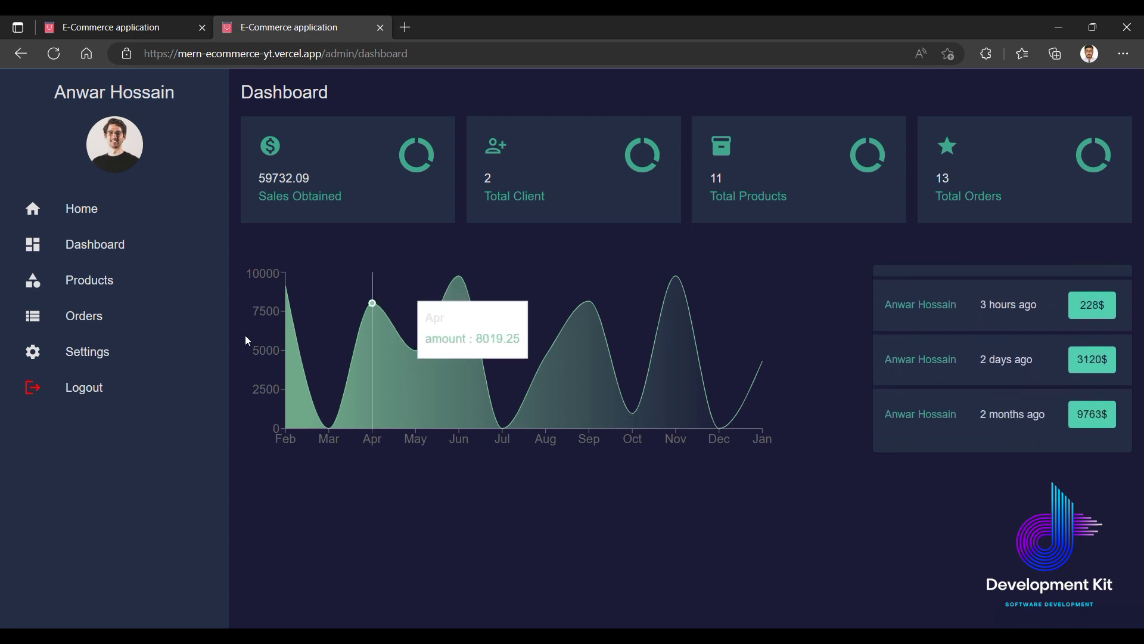
Open the admin product list and delete the Black New Headphone product.
{"action": "left_click", "coordinate": [95, 280]}
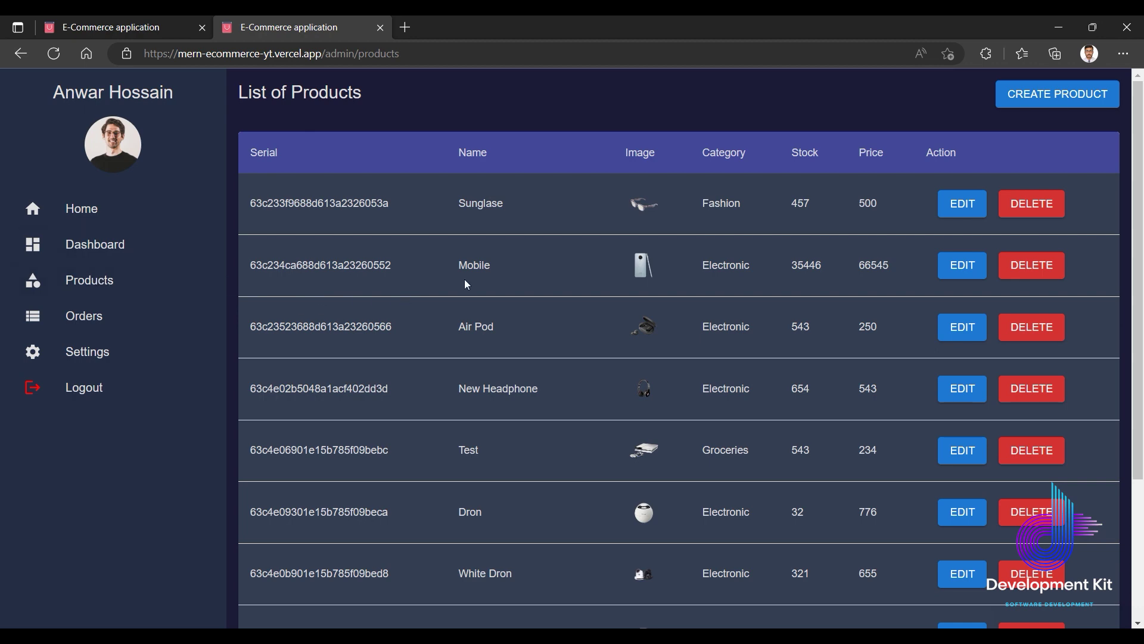
{"action": "scroll", "coordinate": [549, 302], "scroll_direction": "down", "scroll_amount": 1}
{"action": "scroll", "coordinate": [551, 306], "scroll_direction": "up", "scroll_amount": 1}
{"action": "scroll", "coordinate": [492, 291], "scroll_direction": "down", "scroll_amount": 3}
{"action": "scroll", "coordinate": [503, 309], "scroll_direction": "up", "scroll_amount": 3}
{"action": "scroll", "coordinate": [486, 440], "scroll_direction": "down", "scroll_amount": 3}
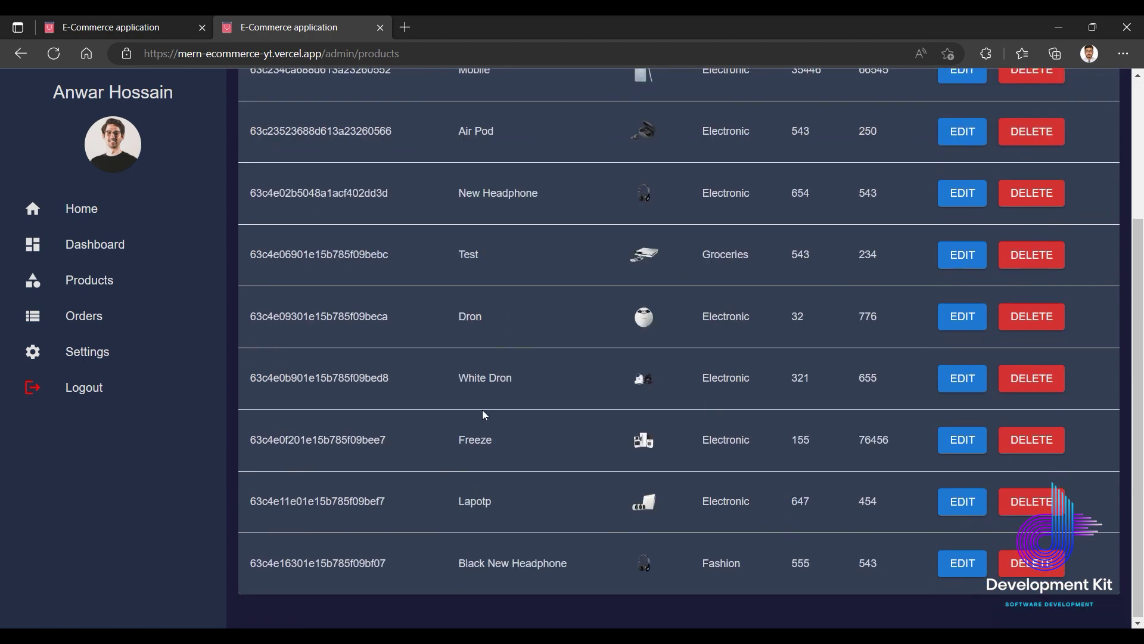
{"action": "left_click", "coordinate": [1035, 565]}
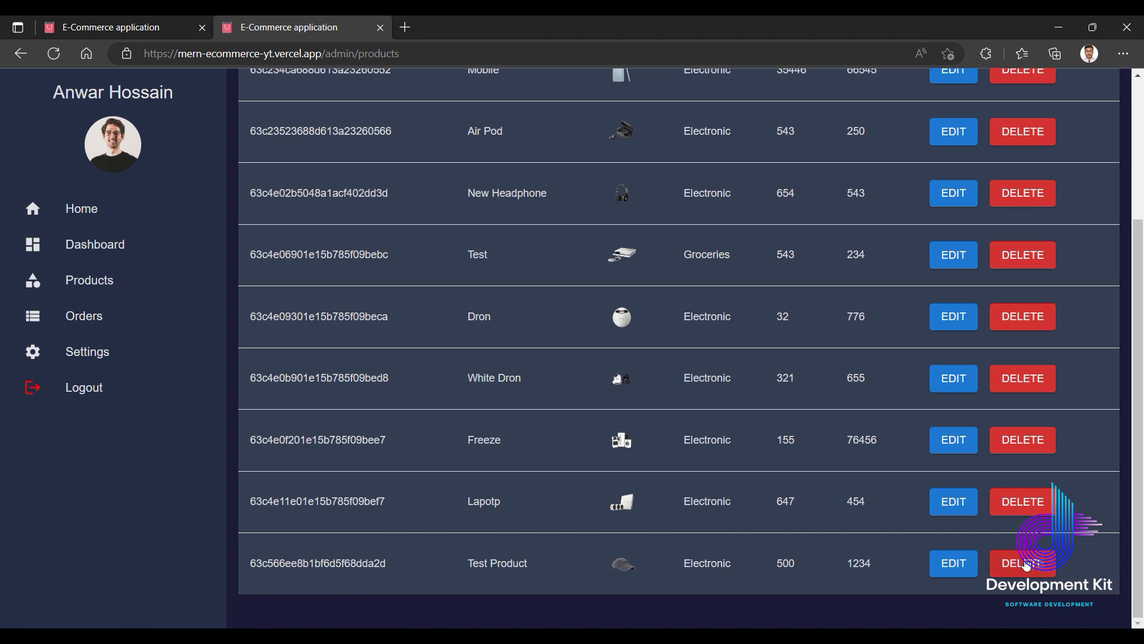
Delete the Sunglase, Mobile and Test Product items from the list.
{"action": "scroll", "coordinate": [829, 431], "scroll_direction": "up", "scroll_amount": 3}
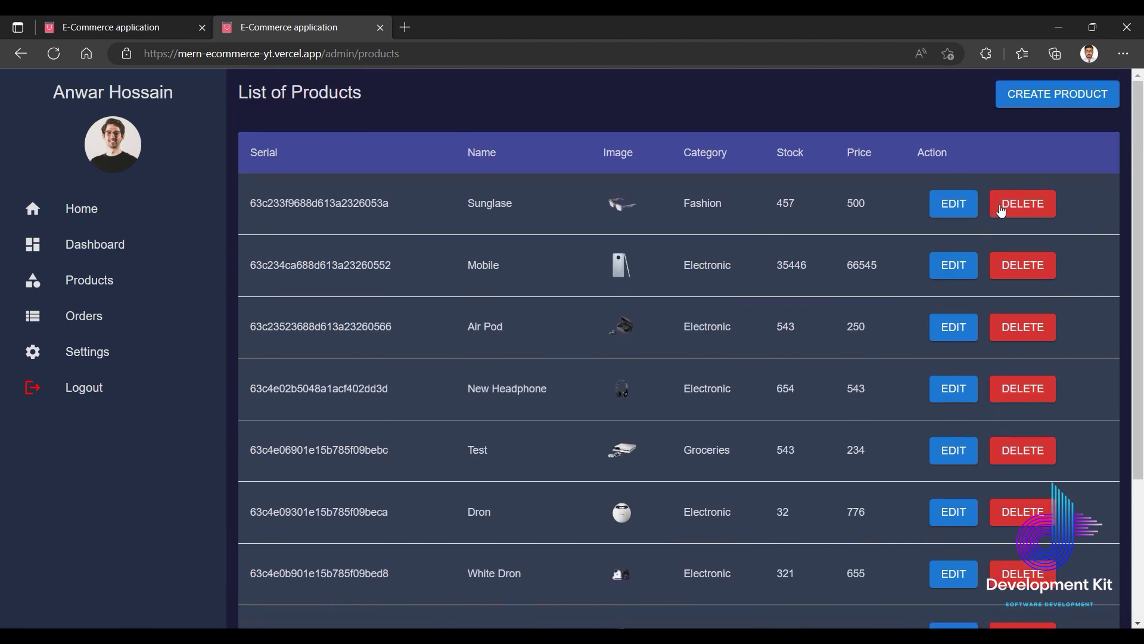
{"action": "left_click", "coordinate": [996, 209]}
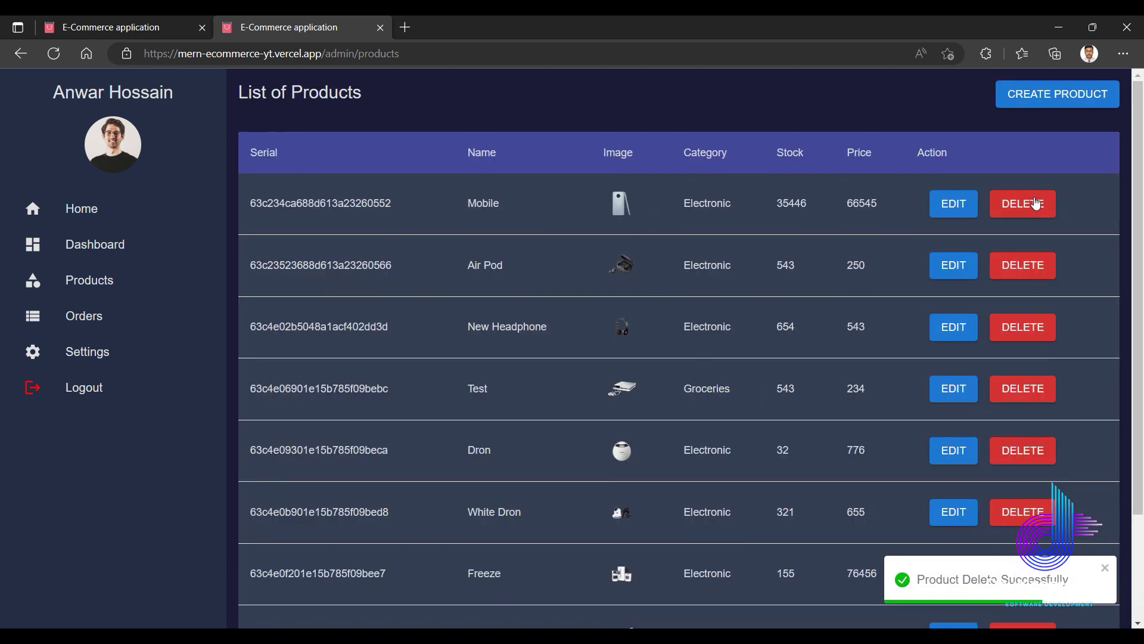
{"action": "left_click", "coordinate": [1034, 201]}
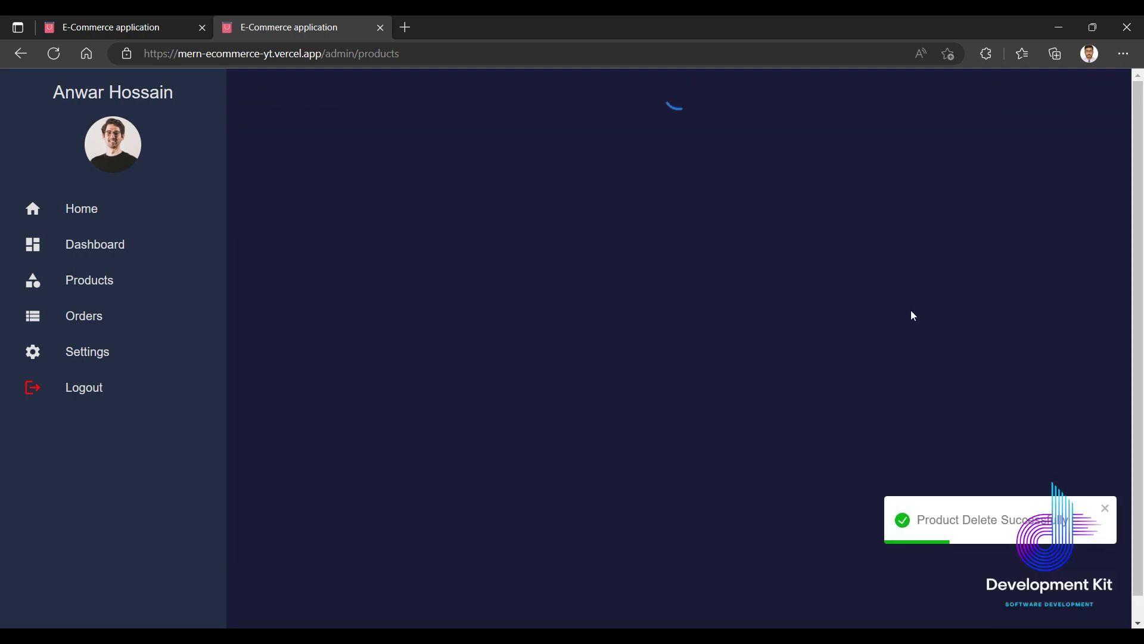
{"action": "scroll", "coordinate": [748, 382], "scroll_direction": "down", "scroll_amount": 2}
{"action": "scroll", "coordinate": [745, 376], "scroll_direction": "up", "scroll_amount": 1}
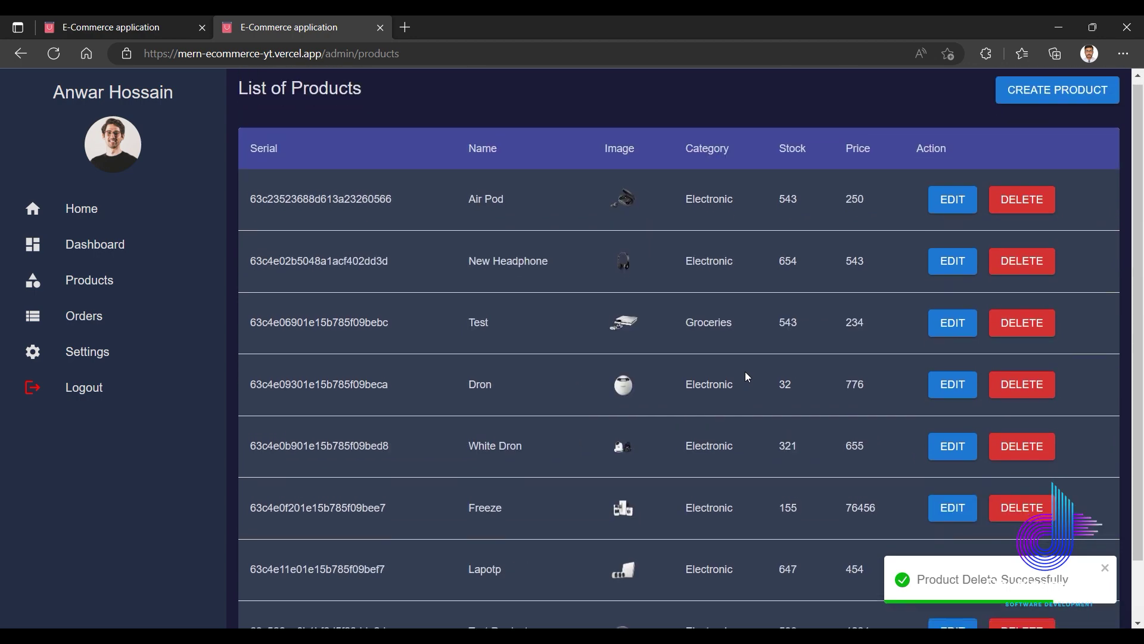
{"action": "scroll", "coordinate": [763, 525], "scroll_direction": "down", "scroll_amount": 1}
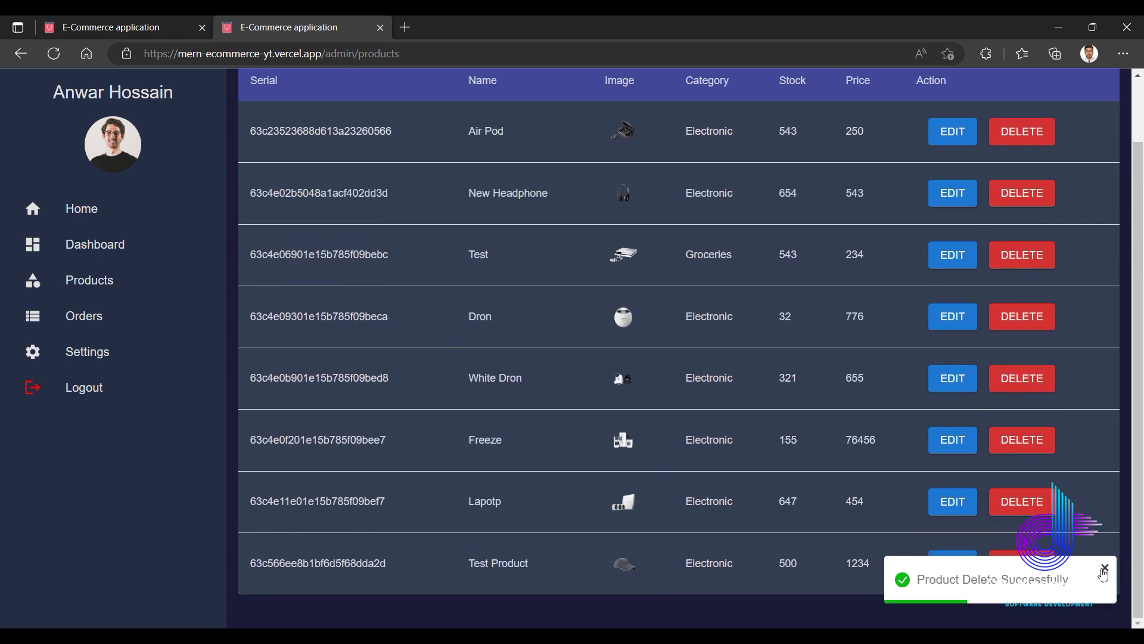
{"action": "left_click", "coordinate": [1038, 574]}
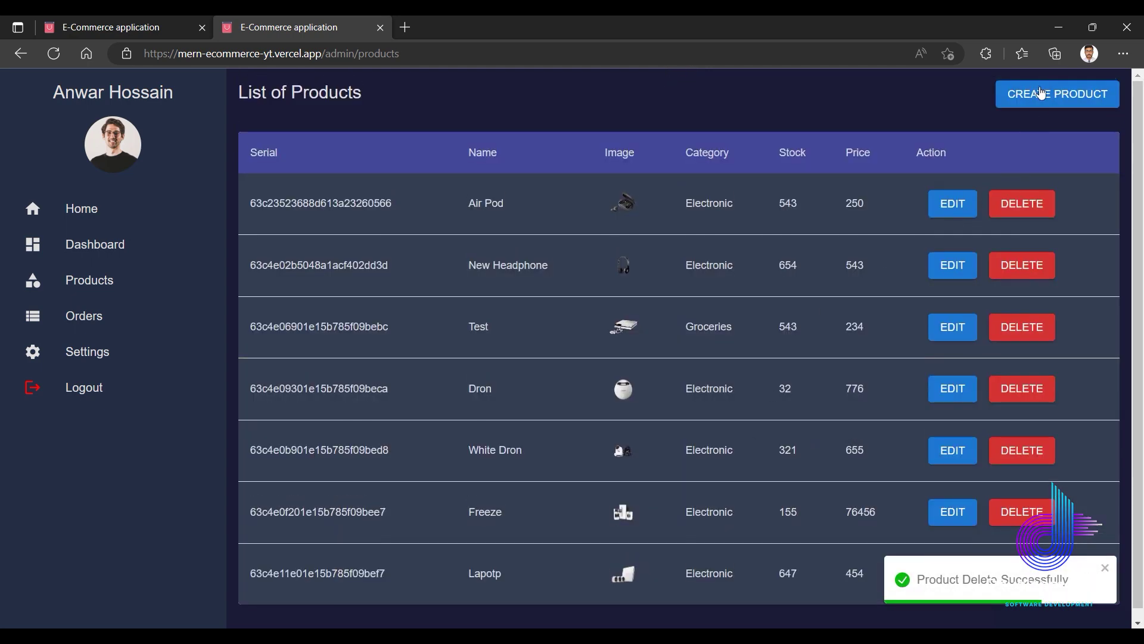
Start a new product named Test Product with description Test Description.
{"action": "left_click", "coordinate": [1032, 92]}
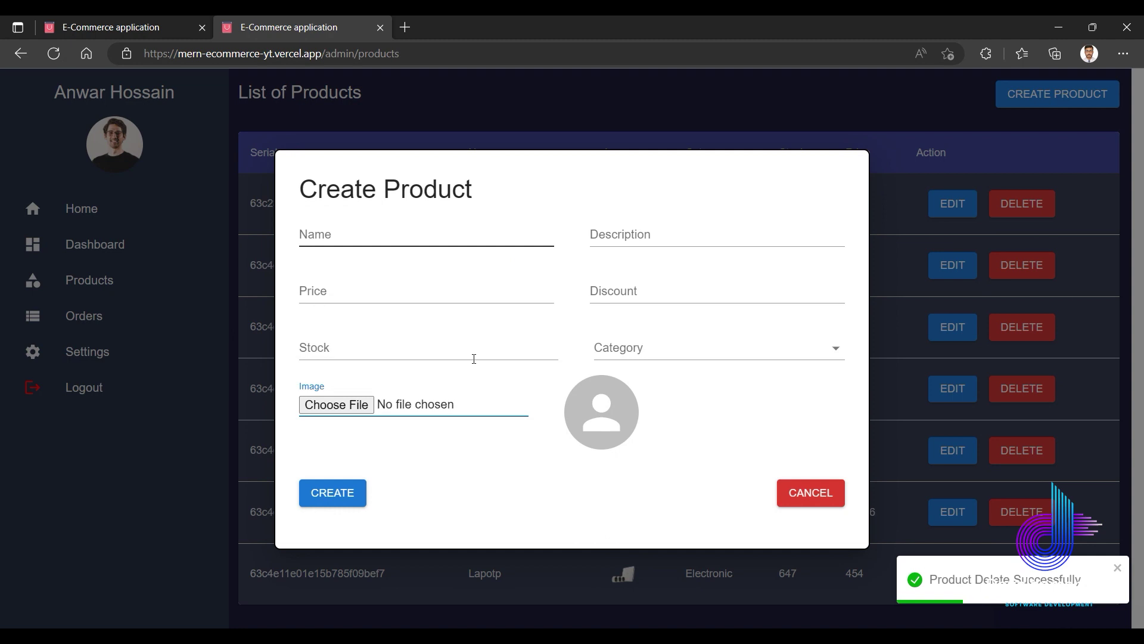
{"action": "left_click", "coordinate": [336, 495]}
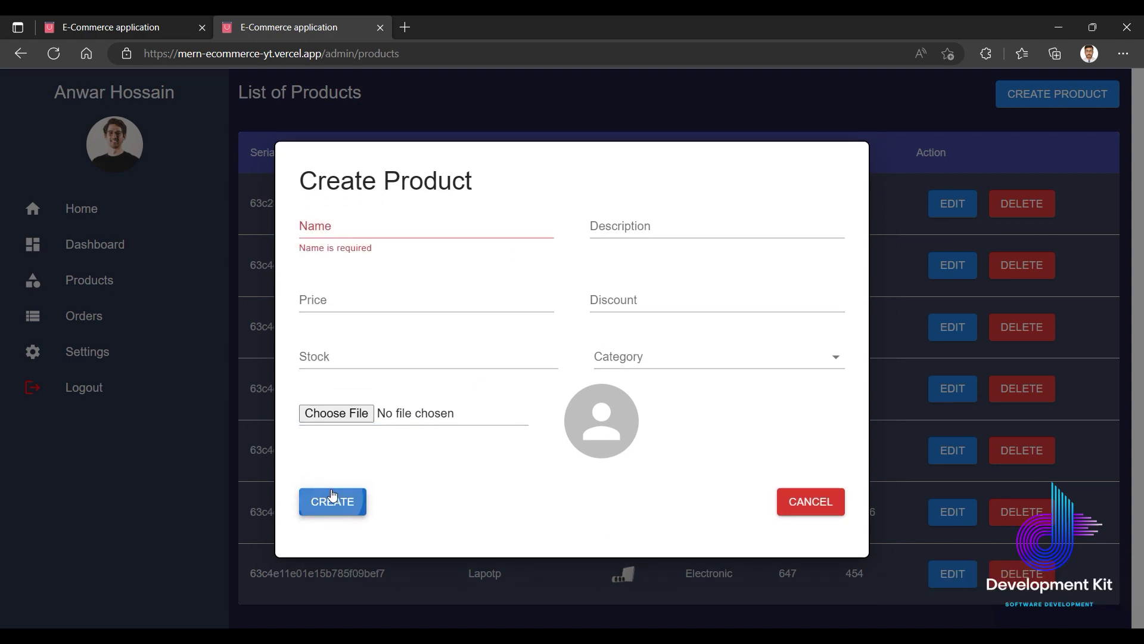
{"action": "left_click", "coordinate": [359, 227]}
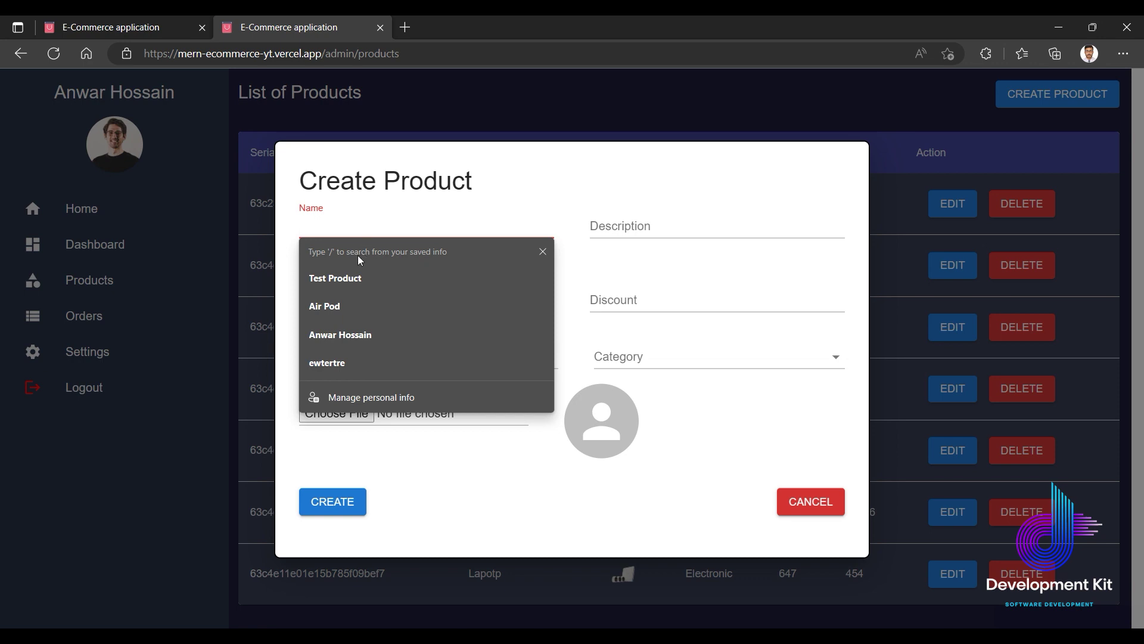
{"action": "left_click", "coordinate": [347, 274]}
{"action": "left_click", "coordinate": [621, 226]}
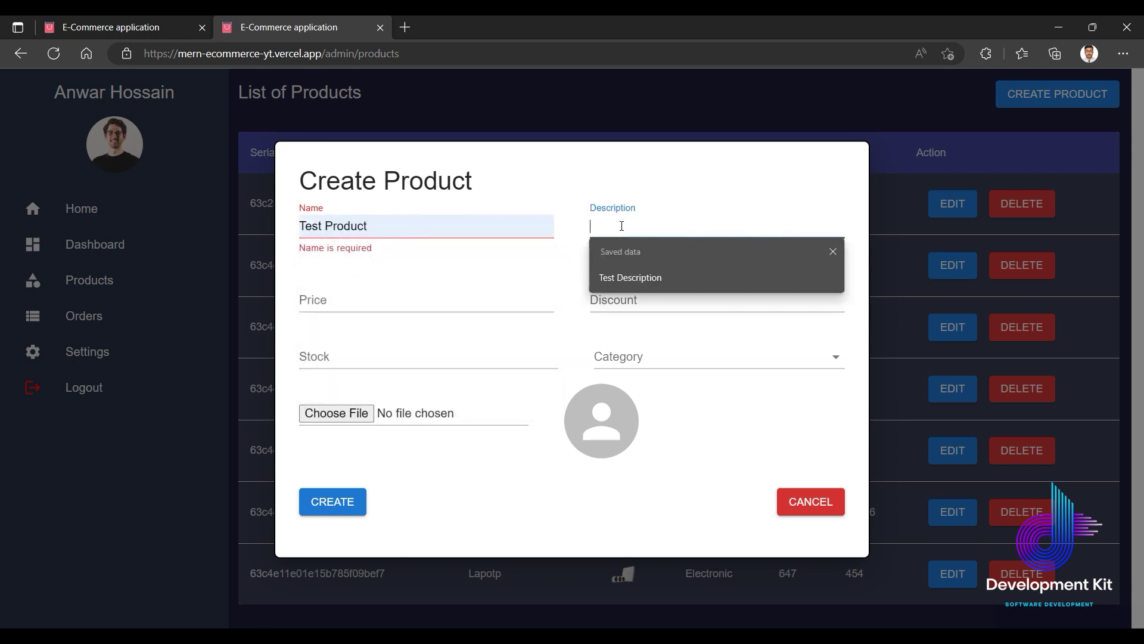
{"action": "left_click", "coordinate": [625, 276]}
Set price 2343, discount 12, stock 555 and category Fashion.
{"action": "left_click", "coordinate": [440, 305]}
{"action": "type", "text": "2343"}
{"action": "left_click", "coordinate": [614, 301]}
{"action": "type", "text": "12"}
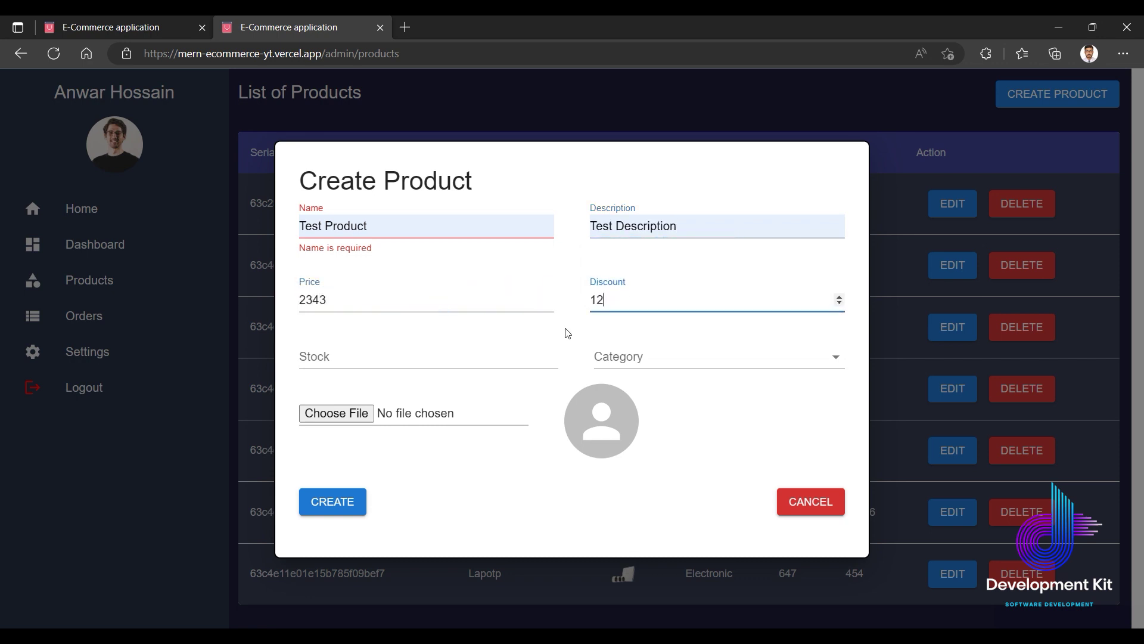
{"action": "left_click", "coordinate": [399, 358]}
{"action": "type", "text": "555"}
{"action": "left_click", "coordinate": [632, 358]}
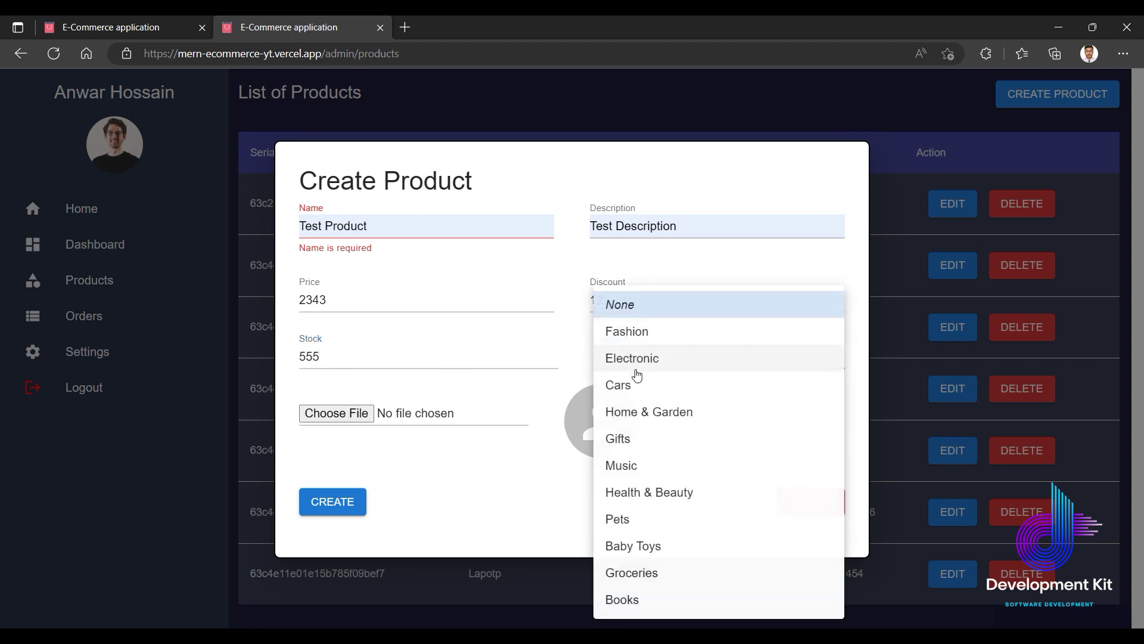
{"action": "left_click", "coordinate": [617, 335]}
Attach Screenshot (1).png from Pictures\Screenshots as the image and create the product.
{"action": "left_click", "coordinate": [363, 413]}
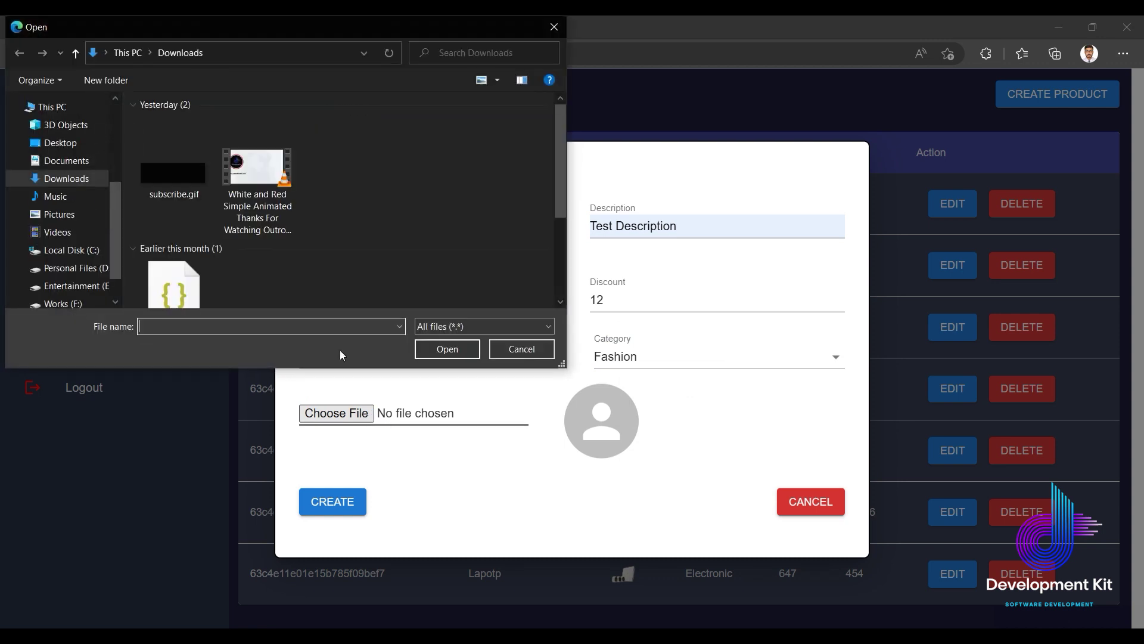
{"action": "scroll", "coordinate": [170, 225], "scroll_direction": "down", "scroll_amount": 3}
{"action": "scroll", "coordinate": [179, 238], "scroll_direction": "up", "scroll_amount": 3}
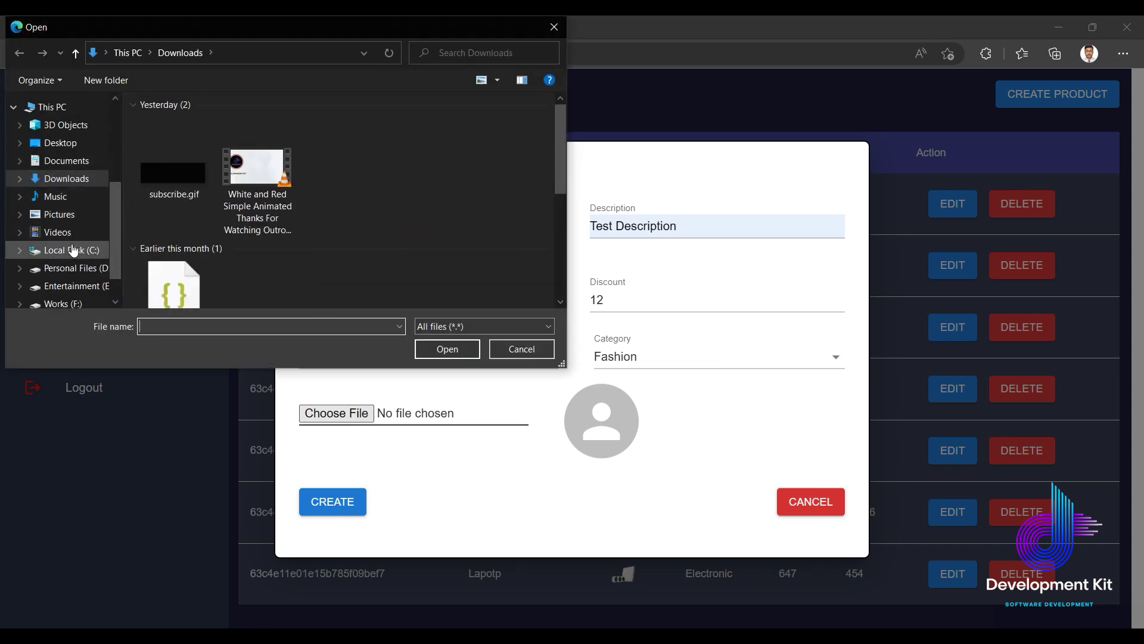
{"action": "left_click", "coordinate": [66, 218]}
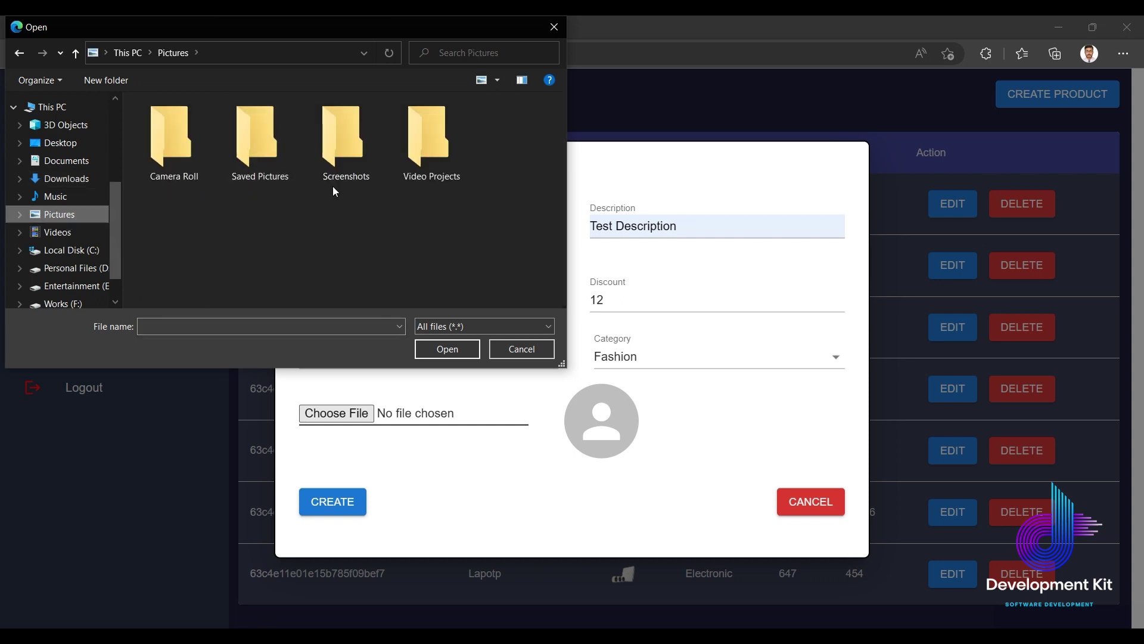
{"action": "left_click", "coordinate": [555, 26]}
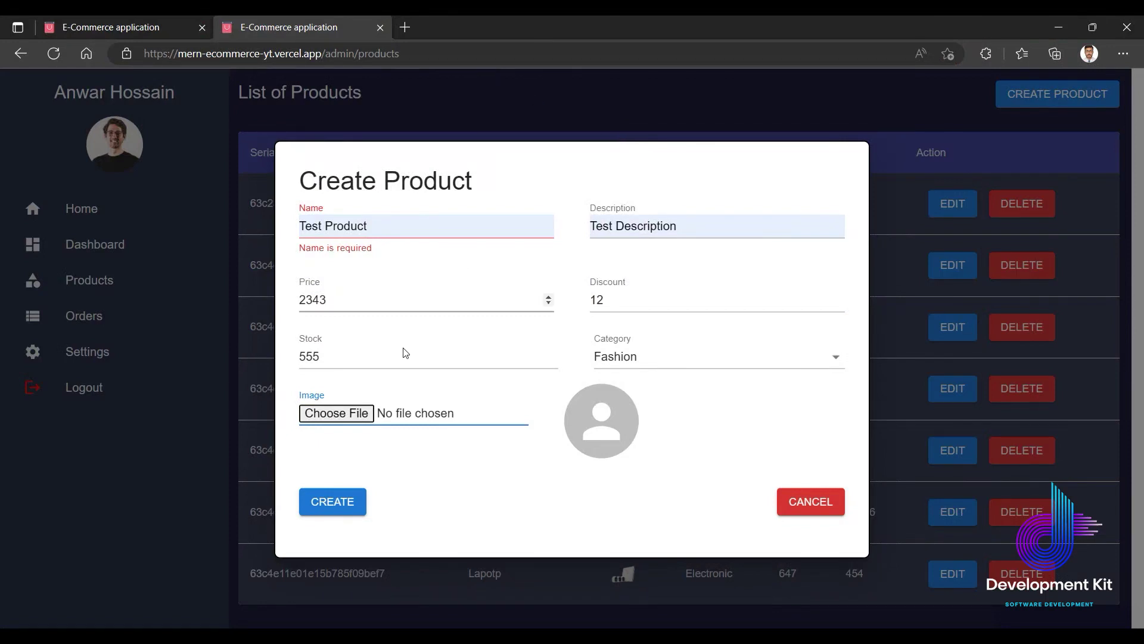
{"action": "left_click", "coordinate": [310, 411]}
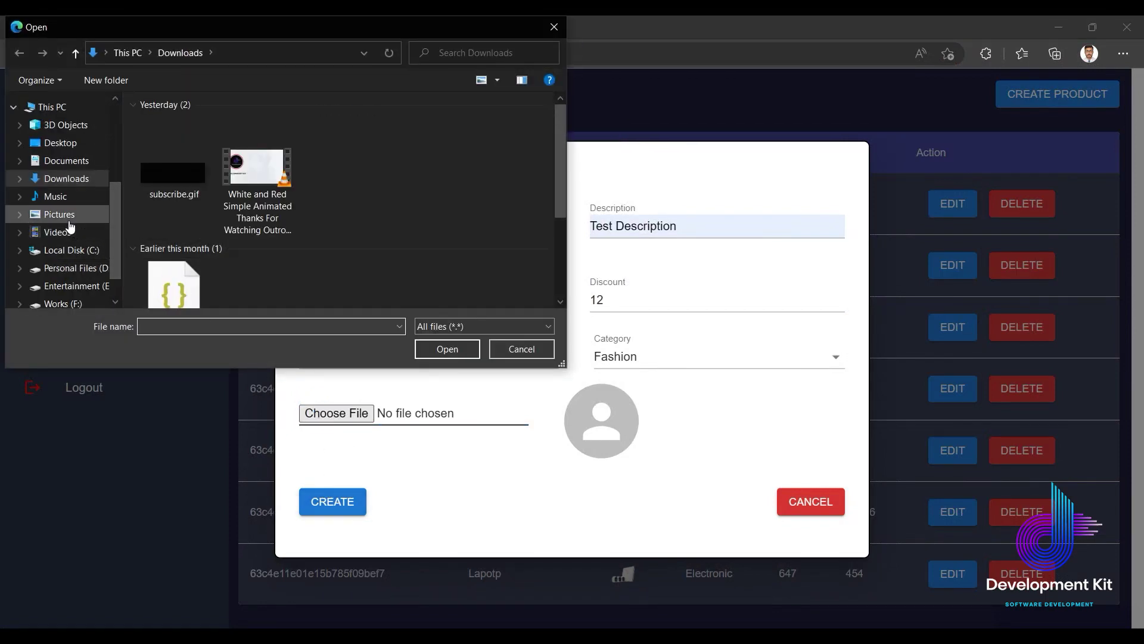
{"action": "left_click", "coordinate": [59, 214]}
{"action": "double_click", "coordinate": [356, 166]}
{"action": "double_click", "coordinate": [163, 154]}
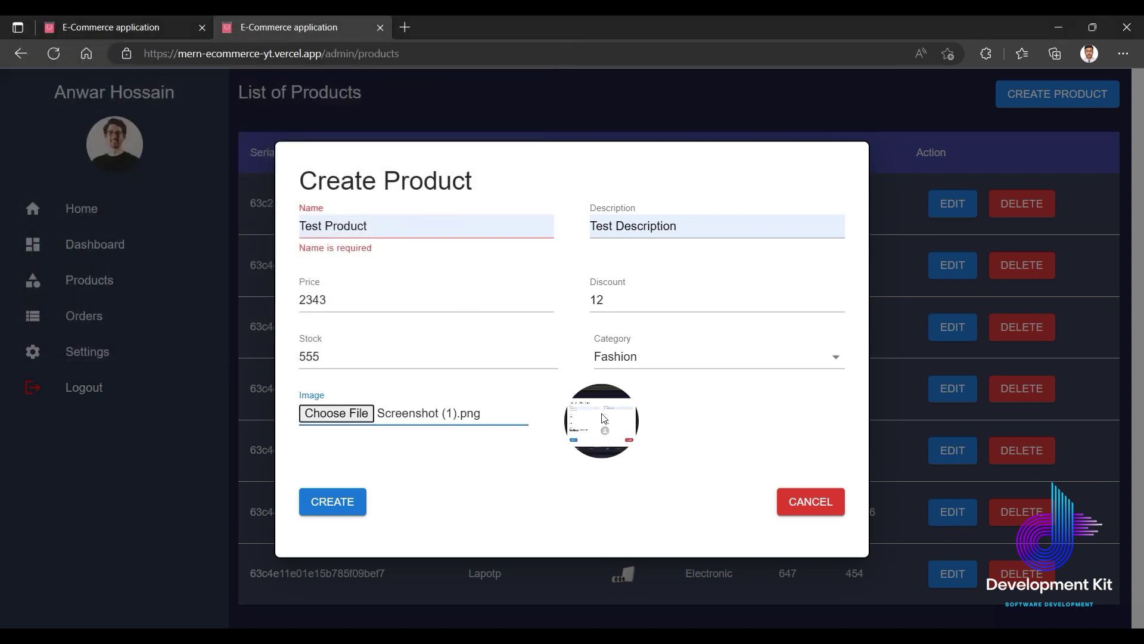
{"action": "left_click", "coordinate": [332, 503]}
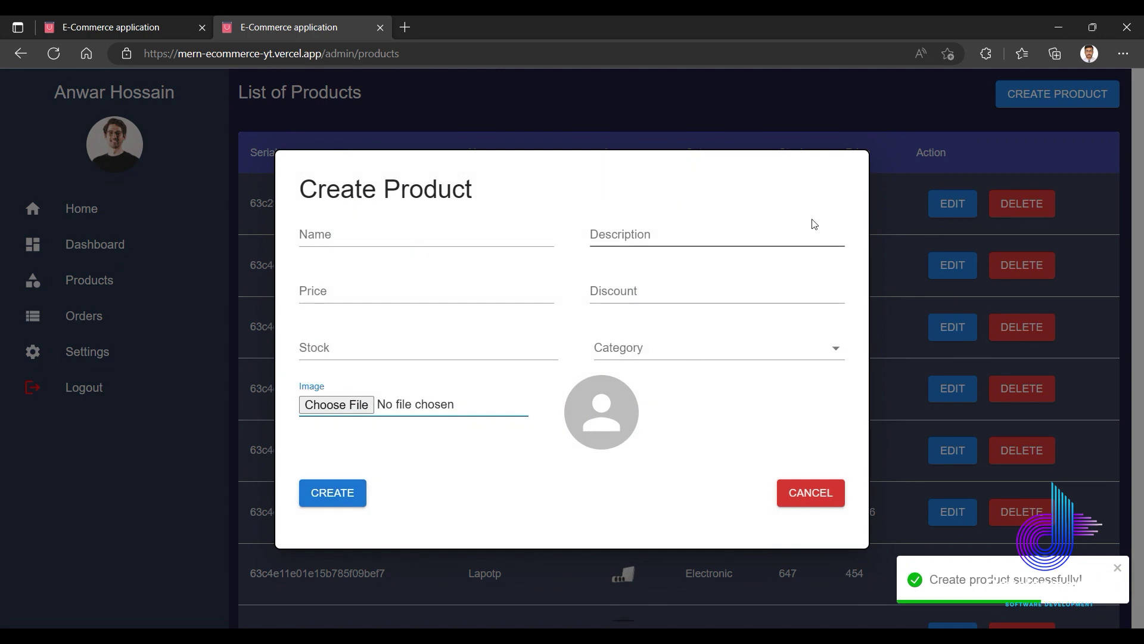
Close the product form and check the new Test Product row in the list.
{"action": "left_click", "coordinate": [799, 499]}
{"action": "scroll", "coordinate": [720, 430], "scroll_direction": "down", "scroll_amount": 2}
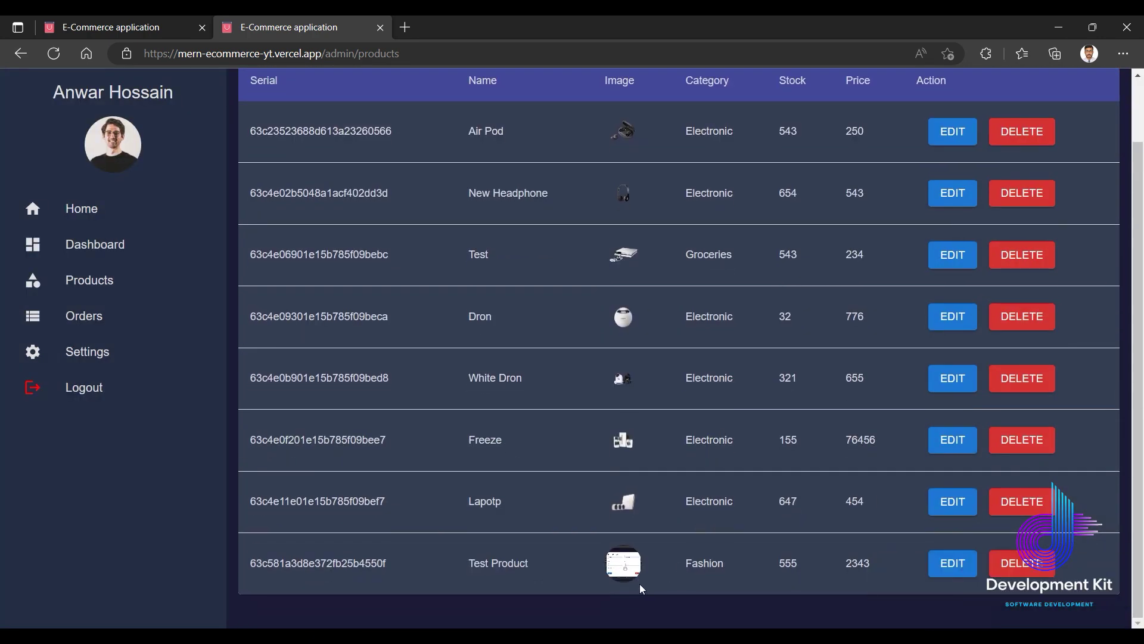
{"action": "left_click_drag", "start_coordinate": [464, 572], "coordinate": [536, 562]}
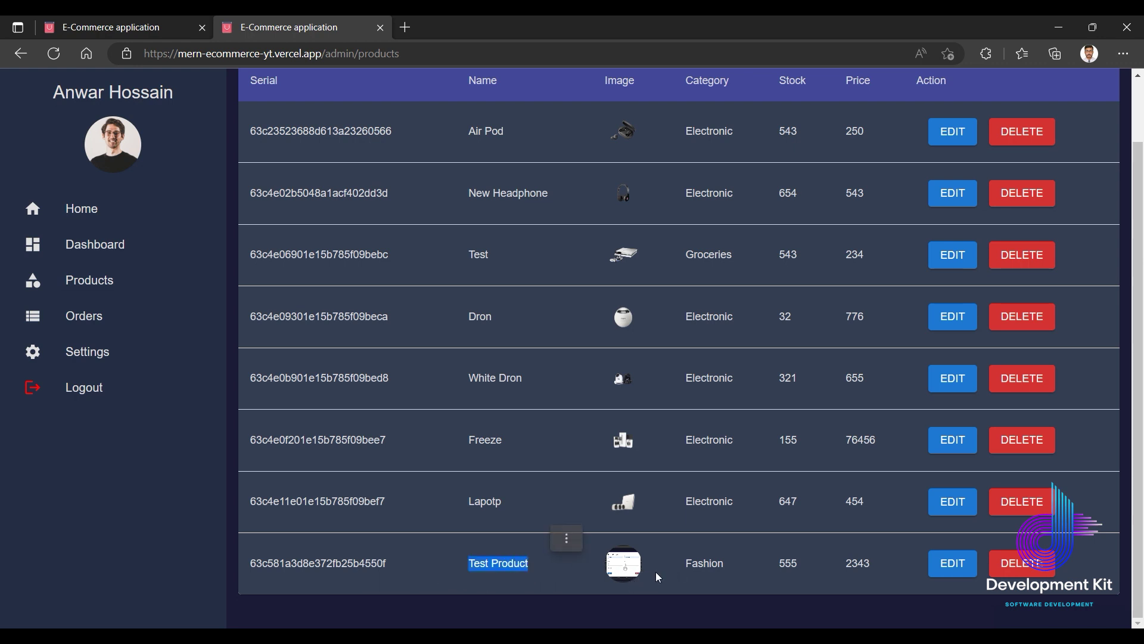
{"action": "left_click", "coordinate": [653, 589]}
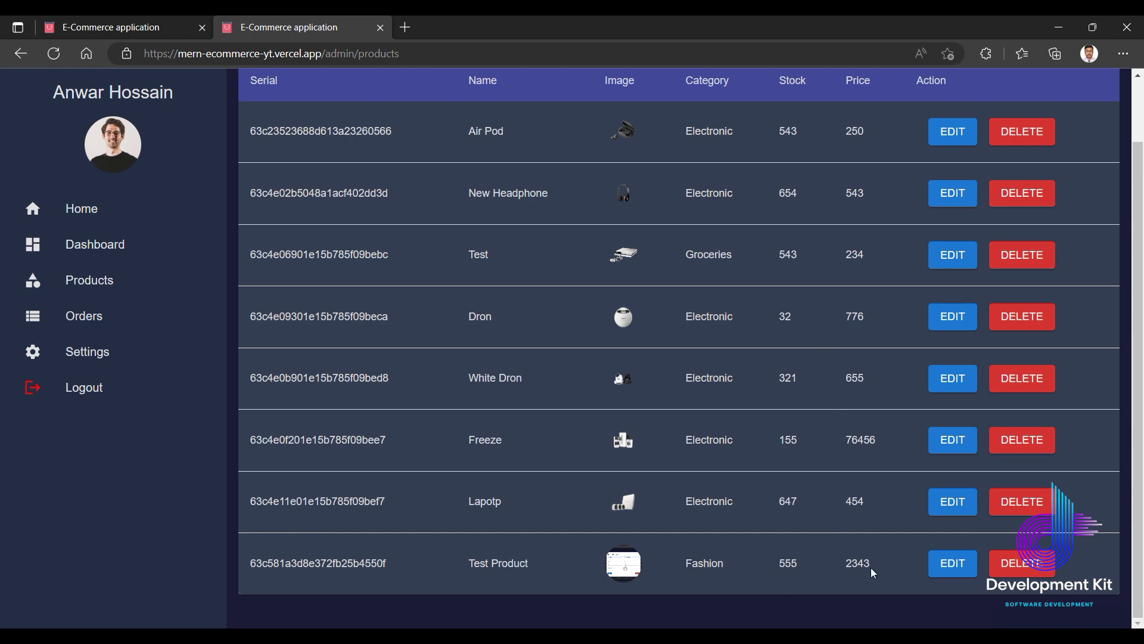
{"action": "scroll", "coordinate": [624, 470], "scroll_direction": "up", "scroll_amount": 2}
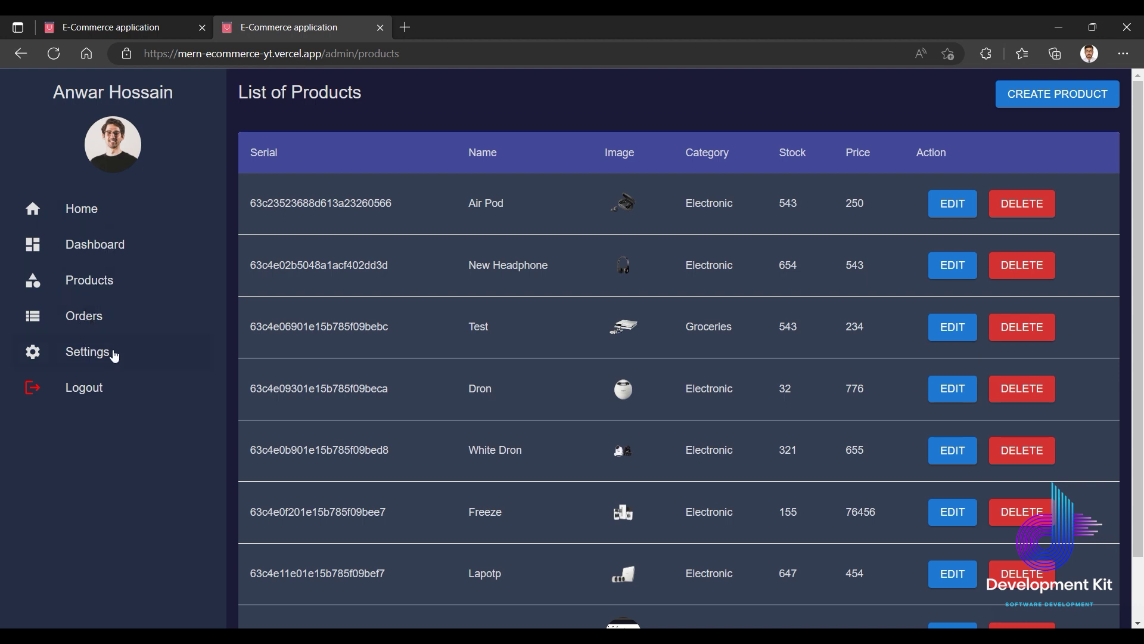
Visit the admin Orders and Settings pages, then return to the store homepage.
{"action": "left_click", "coordinate": [77, 321]}
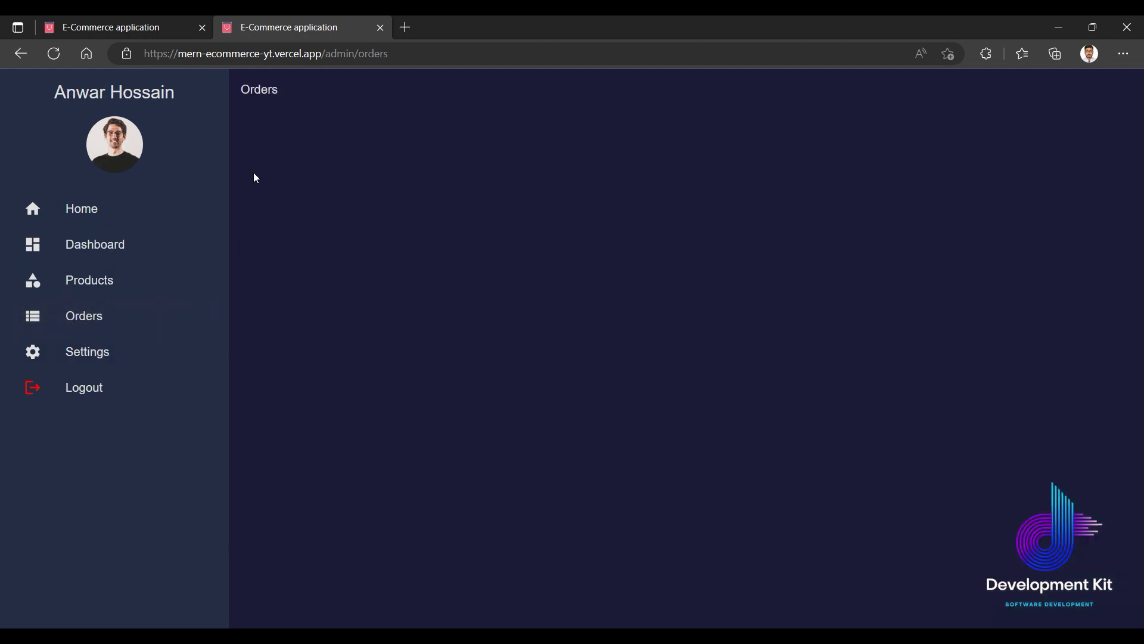
{"action": "left_click", "coordinate": [90, 351]}
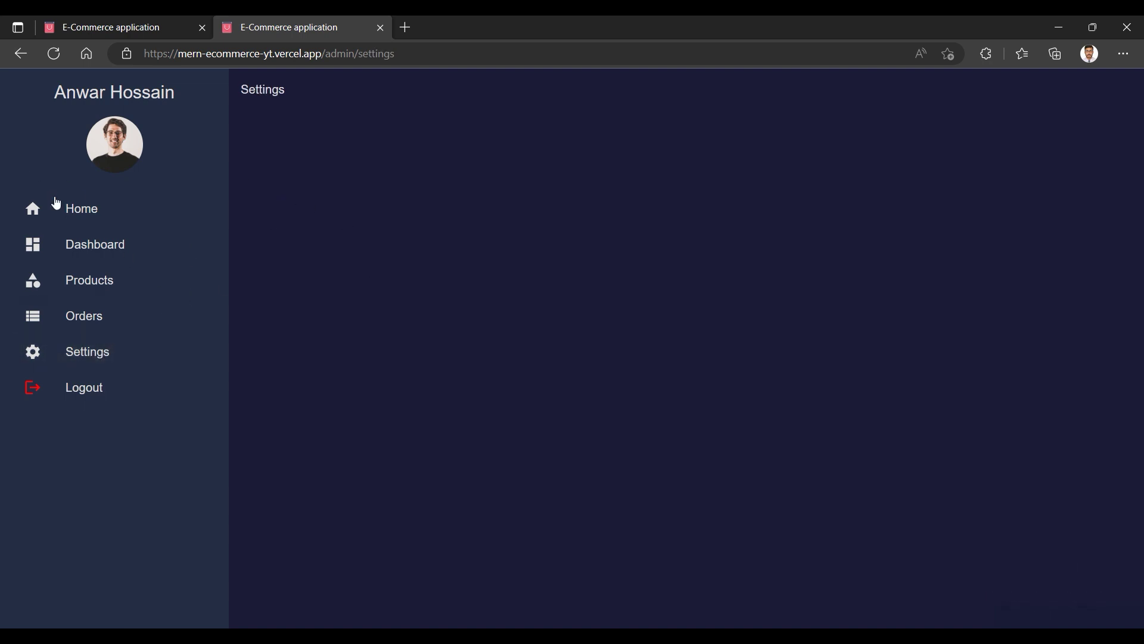
{"action": "left_click", "coordinate": [73, 206]}
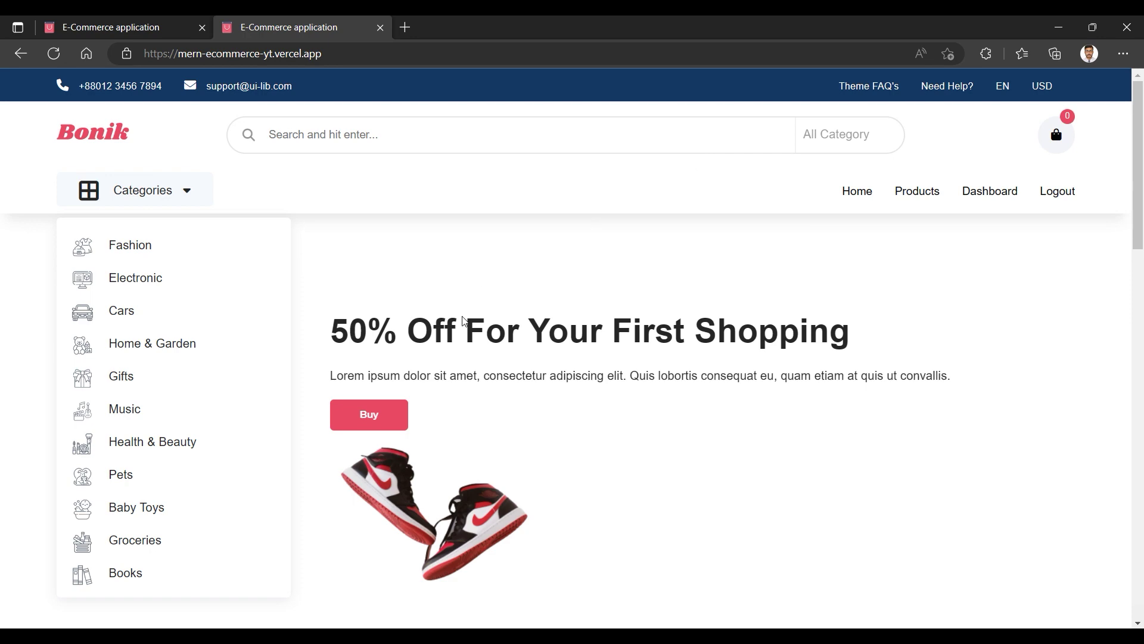
Log out and navigate from the login page to the Forgot Password page.
{"action": "scroll", "coordinate": [463, 320], "scroll_direction": "down", "scroll_amount": 10}
{"action": "scroll", "coordinate": [498, 311], "scroll_direction": "up", "scroll_amount": 10}
{"action": "left_click", "coordinate": [1054, 196]}
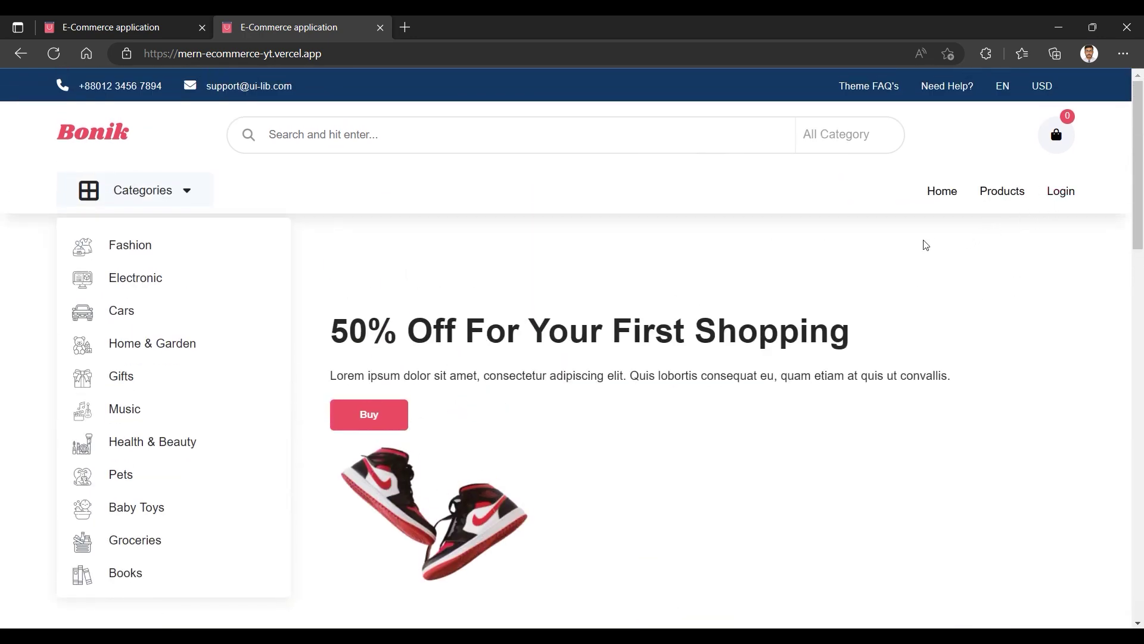
{"action": "left_click", "coordinate": [1061, 191]}
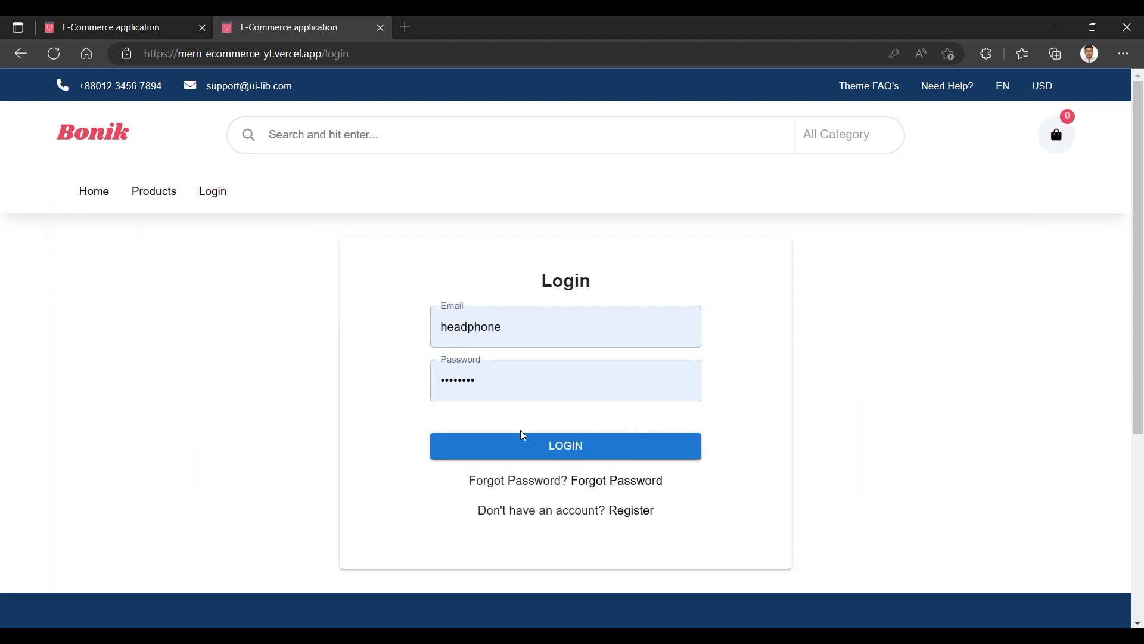
{"action": "left_click", "coordinate": [630, 510]}
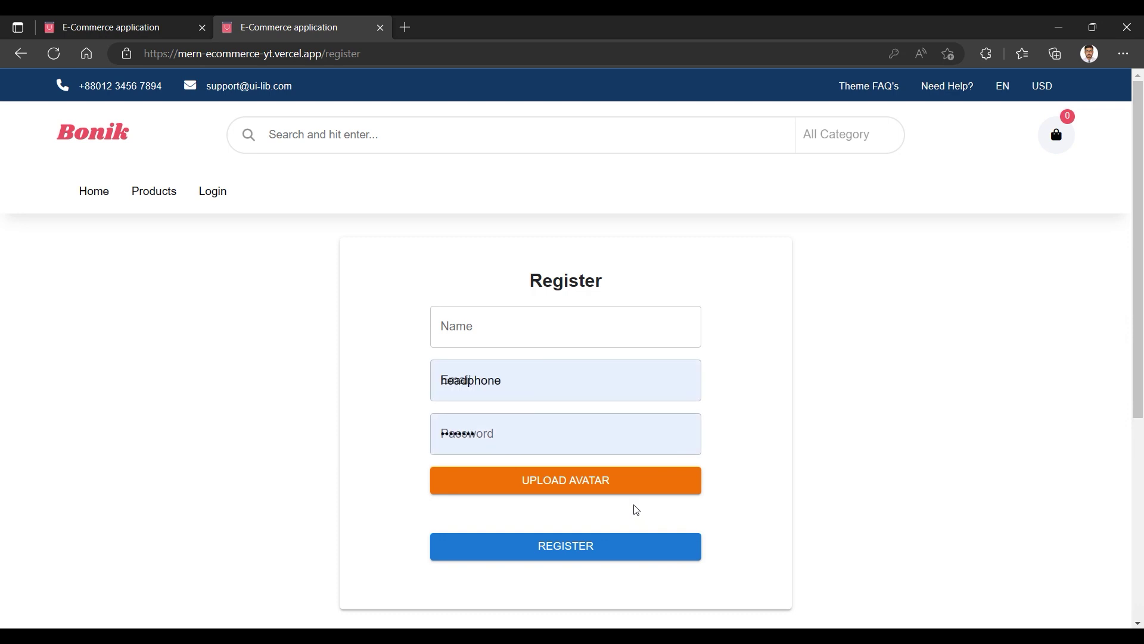
{"action": "left_click", "coordinate": [218, 192]}
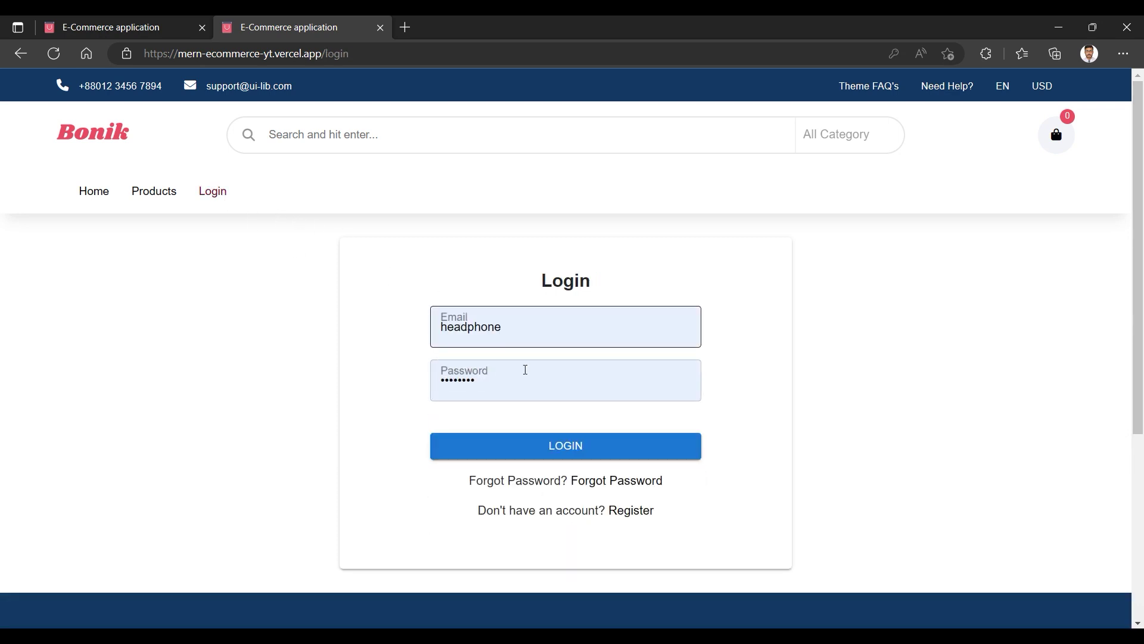
{"action": "left_click", "coordinate": [615, 480]}
Fill in the saved e-mail with its com ending removed and submit, getting 'User not found'.
{"action": "left_click", "coordinate": [522, 323]}
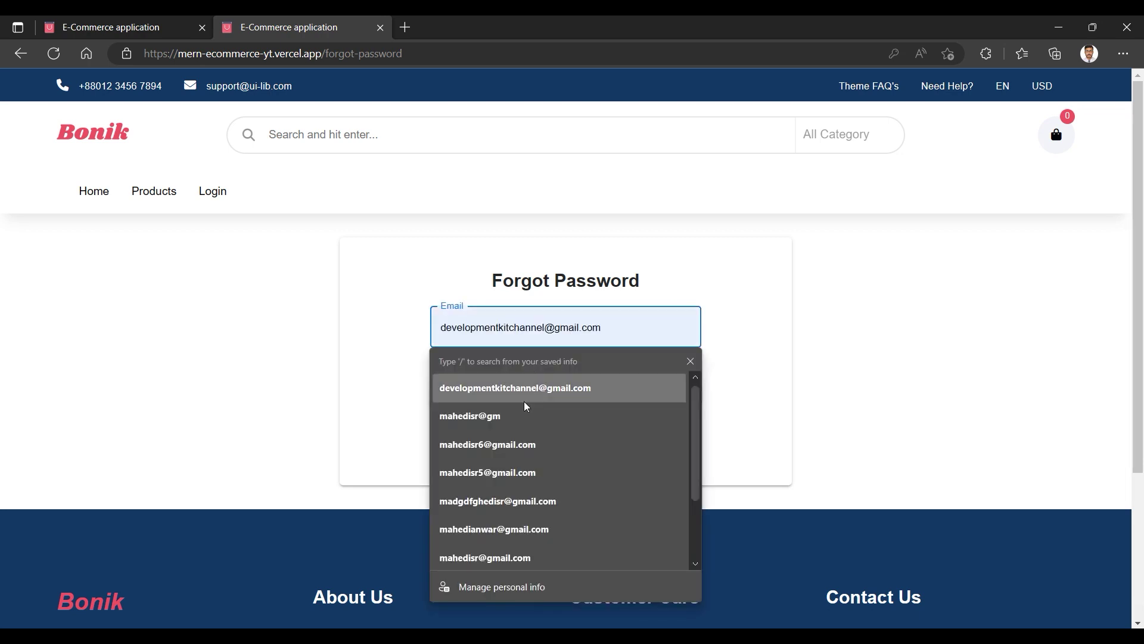
{"action": "left_click", "coordinate": [482, 415]}
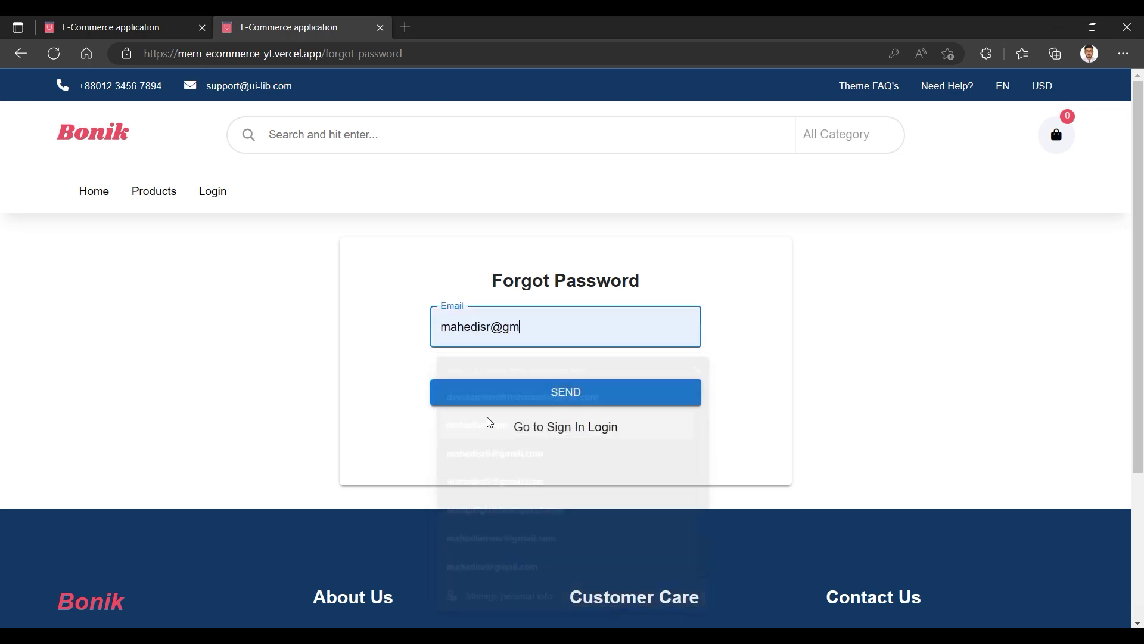
{"action": "left_click", "coordinate": [488, 325]}
{"action": "left_click", "coordinate": [495, 416]}
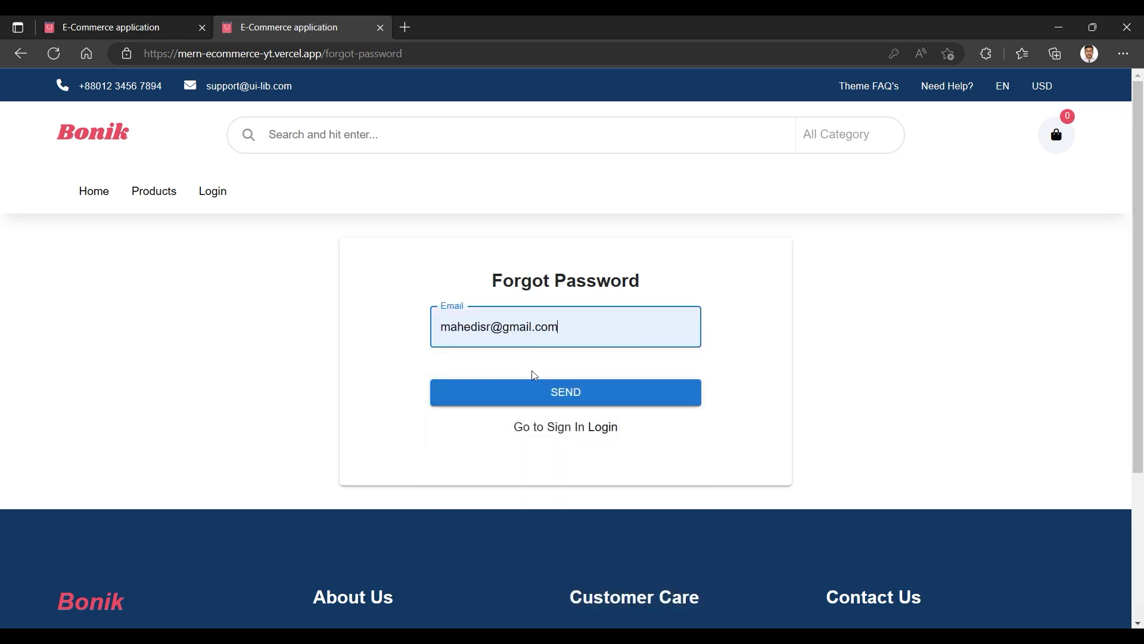
{"action": "double_click", "coordinate": [539, 322]}
{"action": "key", "text": "BackSpace"}
{"action": "key", "text": "BackSpace"}
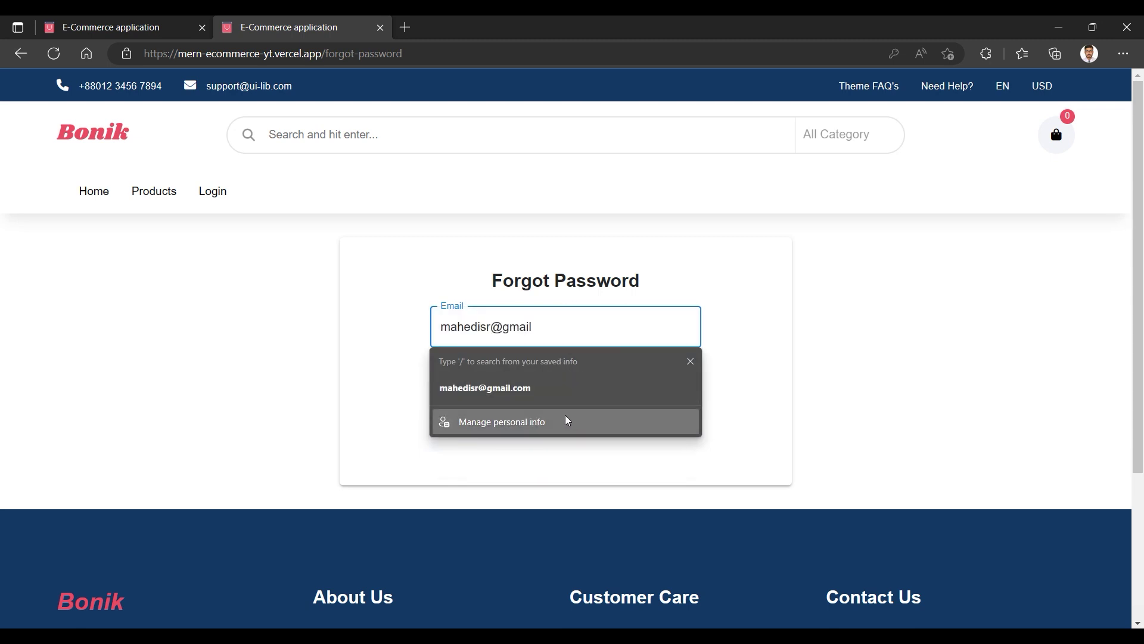
{"action": "left_click", "coordinate": [554, 483]}
{"action": "left_click", "coordinate": [547, 396]}
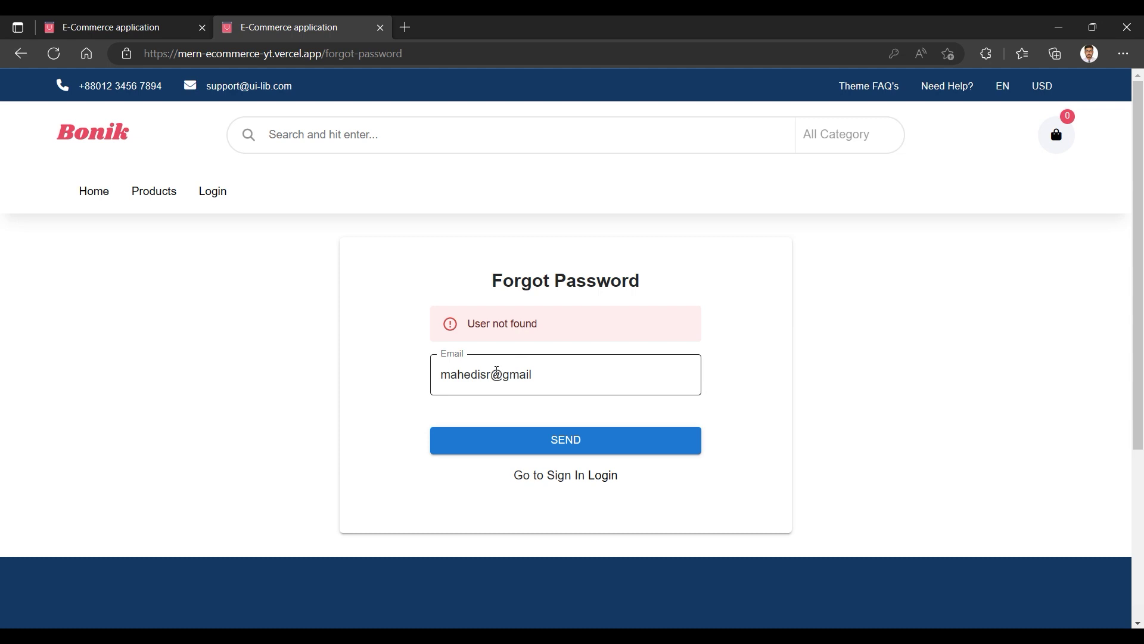
Refill the complete saved e-mail address and send the password-reset request.
{"action": "left_click", "coordinate": [532, 383]}
{"action": "left_click", "coordinate": [516, 441]}
{"action": "left_click", "coordinate": [566, 444]}
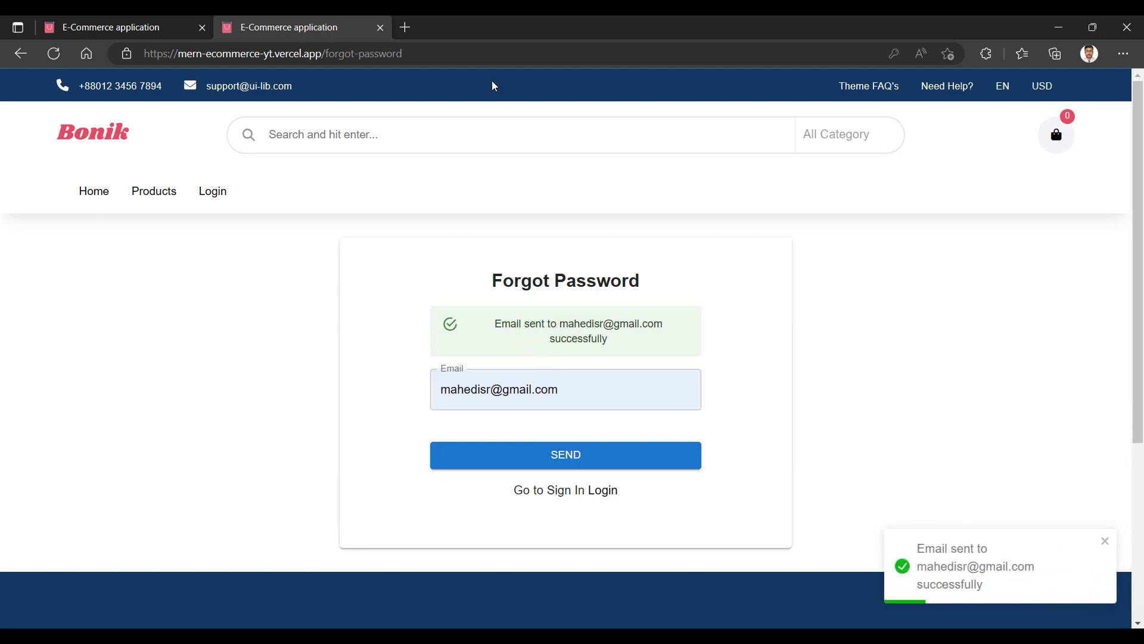
In a new tab, load the Mailtrap inbox and open the Ecommerce Password Recovery e-mail.
{"action": "left_click", "coordinate": [408, 32]}
{"action": "type", "text": "mai"}
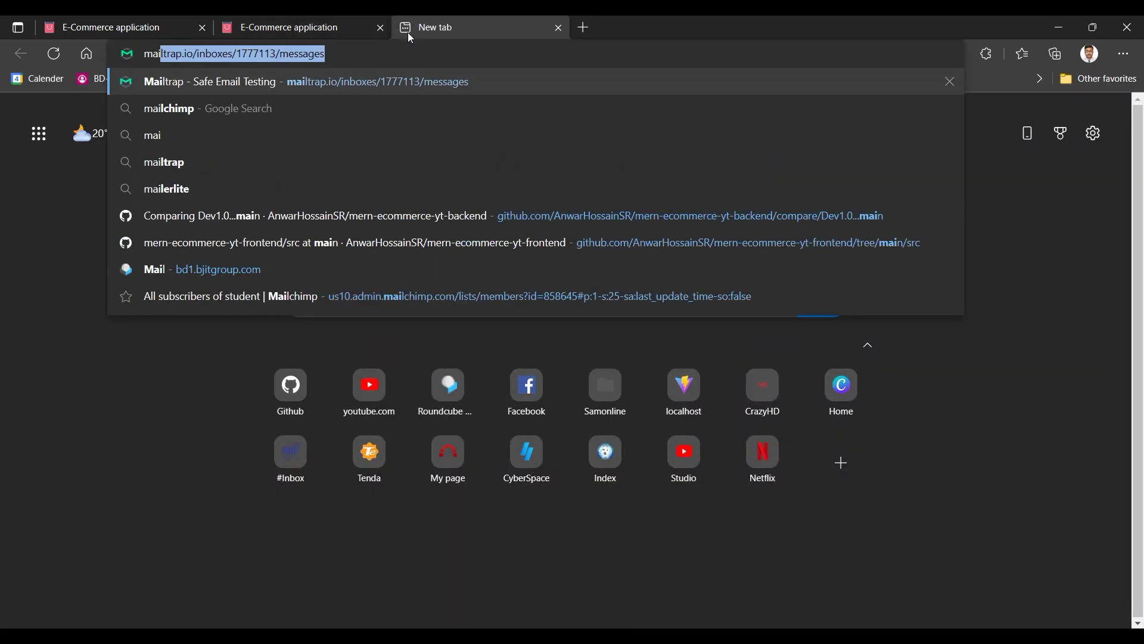
{"action": "key", "text": "Return"}
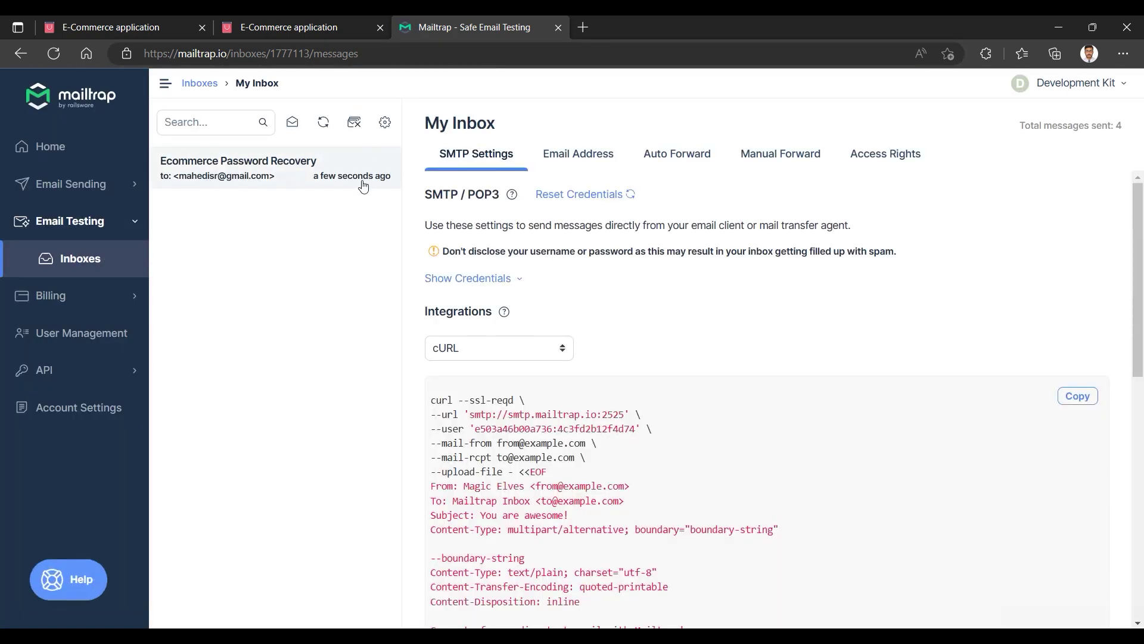
{"action": "left_click", "coordinate": [233, 179]}
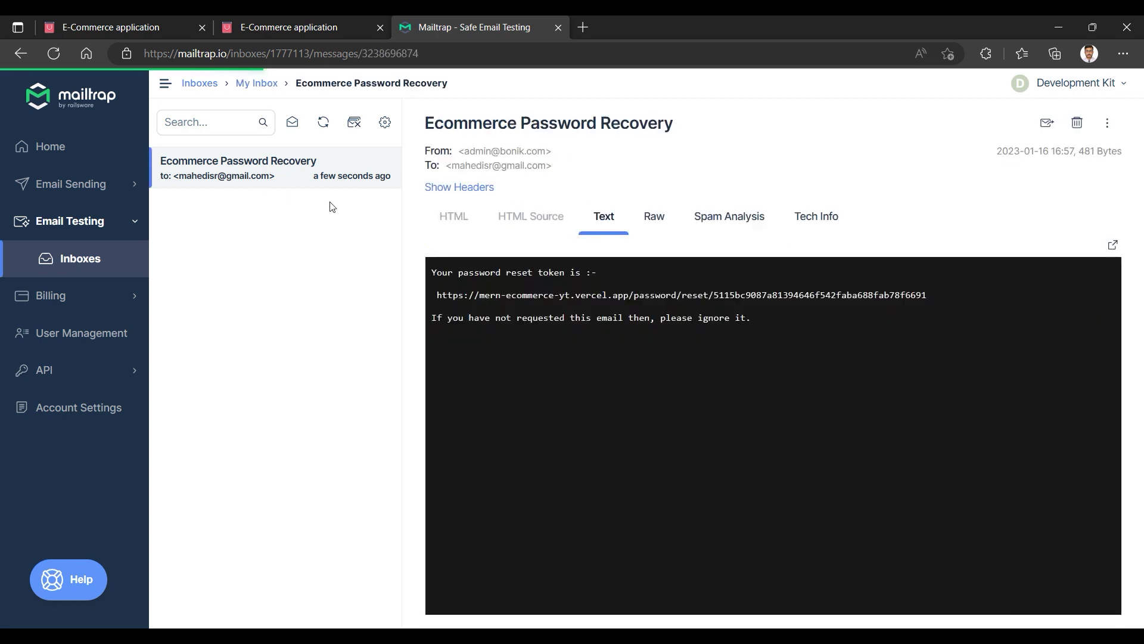
Copy the password reset link and load it in a new tab.
{"action": "triple_click", "coordinate": [493, 297]}
{"action": "key", "text": "ctrl+c"}
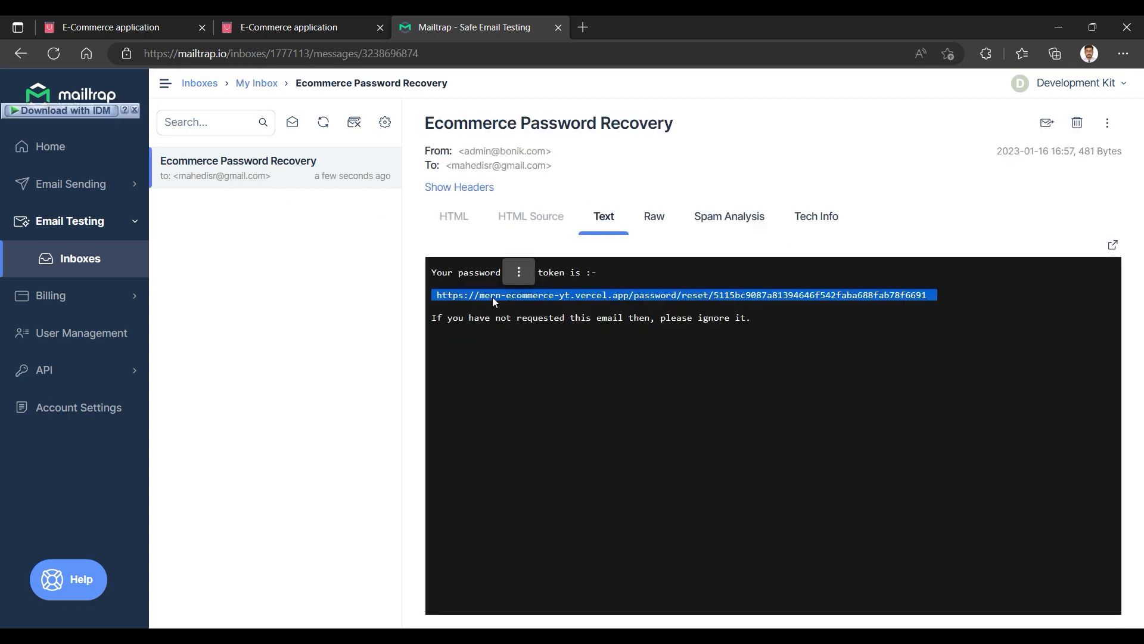
{"action": "left_click", "coordinate": [583, 27]}
{"action": "key", "text": "ctrl+v"}
{"action": "key", "text": "Return"}
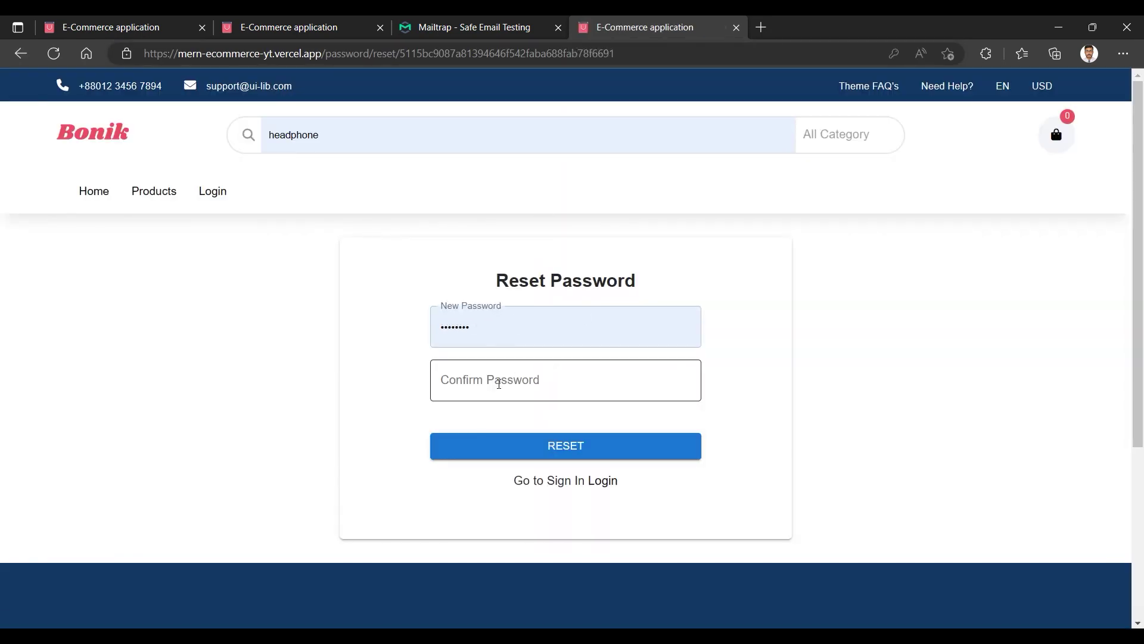
Try resetting with an empty confirmation, then with a mismatched saved password plus '1234'.
{"action": "left_click", "coordinate": [560, 451]}
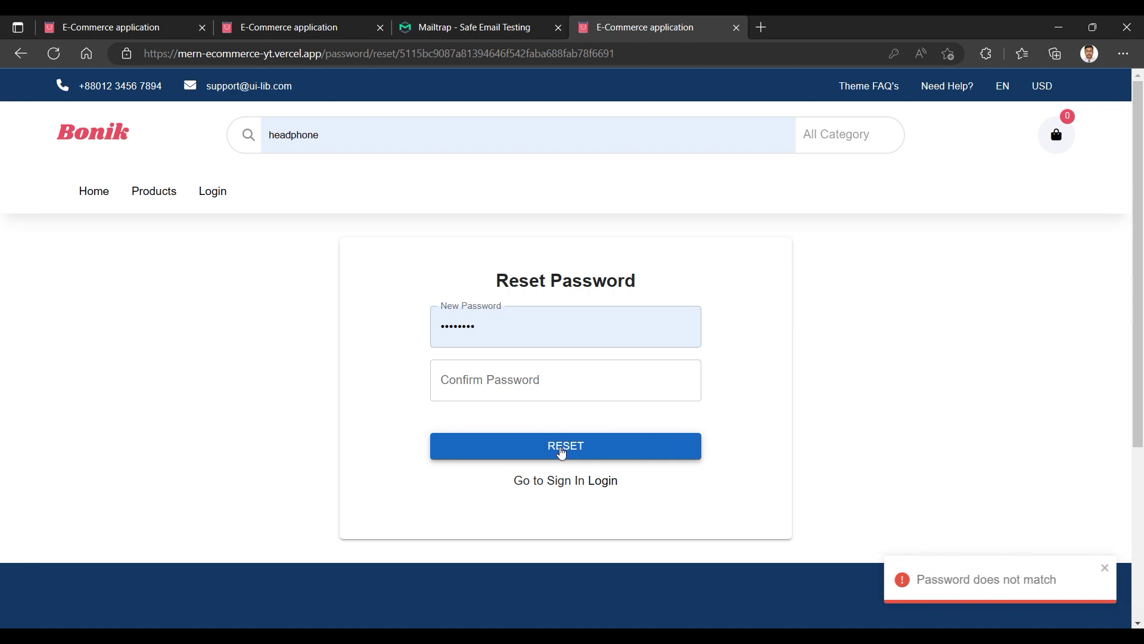
{"action": "left_click", "coordinate": [503, 380]}
{"action": "left_click", "coordinate": [485, 442]}
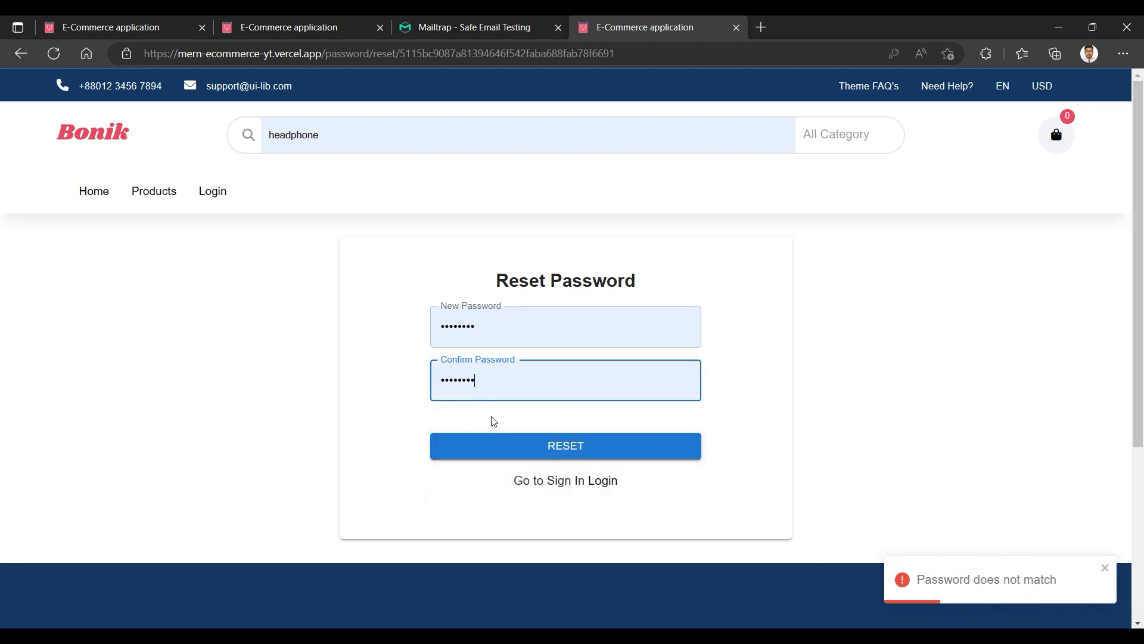
{"action": "type", "text": "1234"}
{"action": "left_click", "coordinate": [558, 446]}
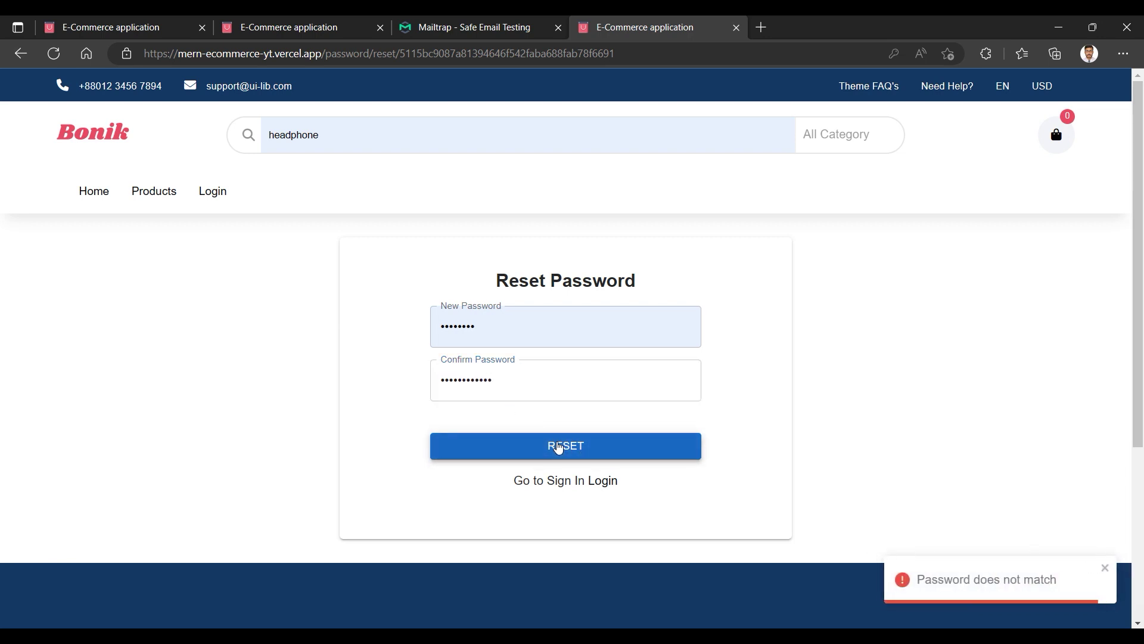
Replace the confirmation with the matching saved password and submit the reset.
{"action": "left_click", "coordinate": [503, 371]}
{"action": "left_click", "coordinate": [500, 340]}
{"action": "left_click", "coordinate": [495, 375]}
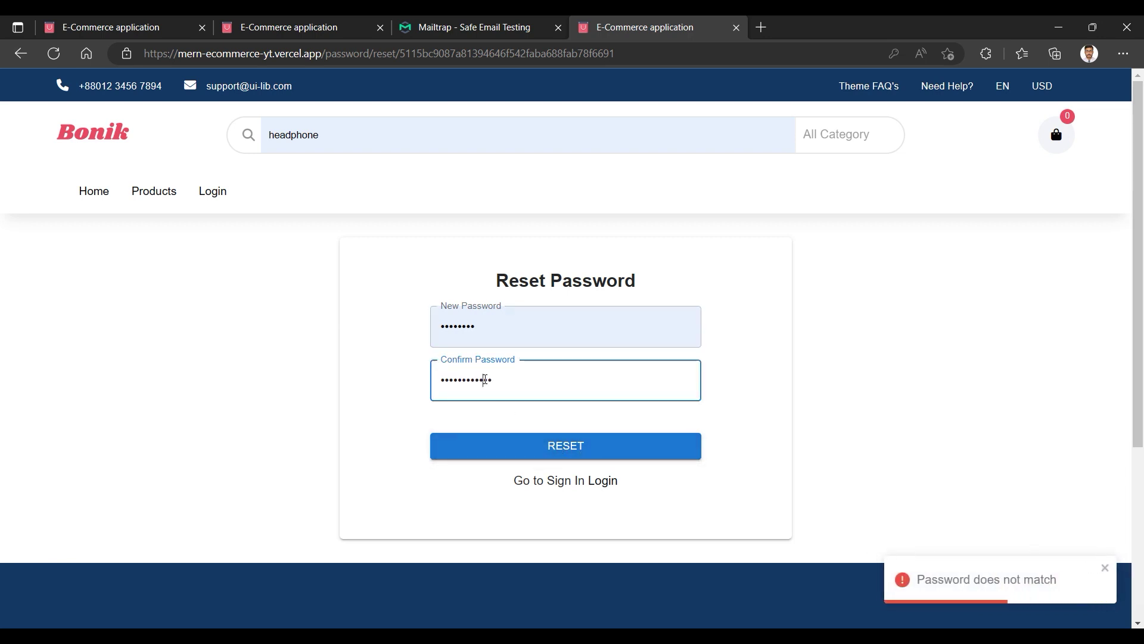
{"action": "key", "text": "ctrl+a"}
{"action": "key", "text": "BackSpace"}
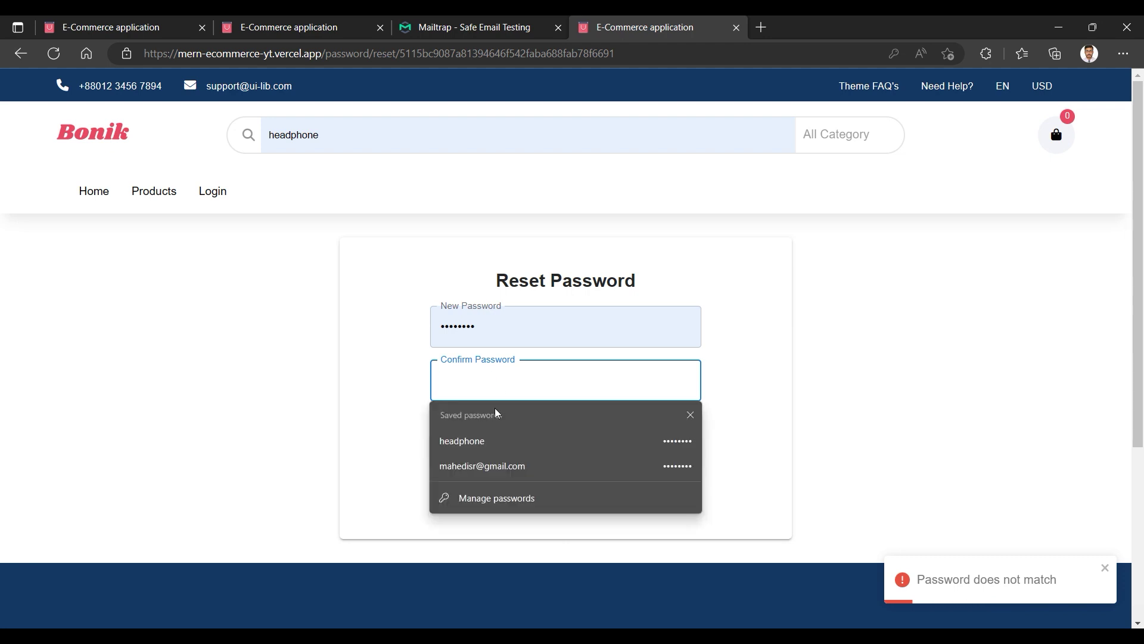
{"action": "left_click", "coordinate": [493, 466]}
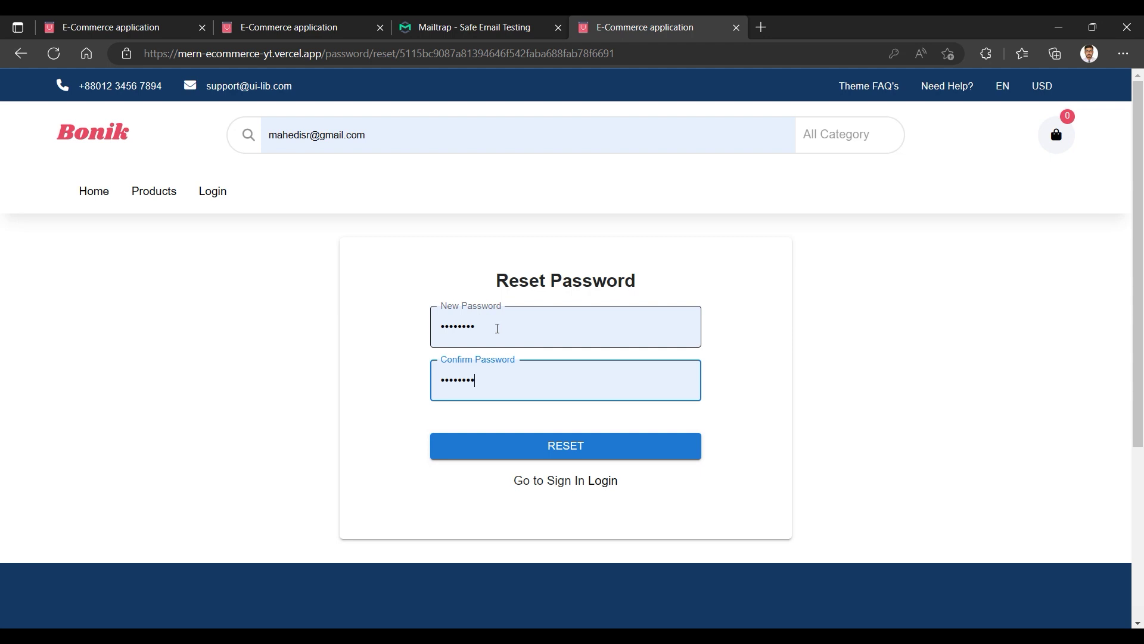
{"action": "left_click", "coordinate": [553, 453]}
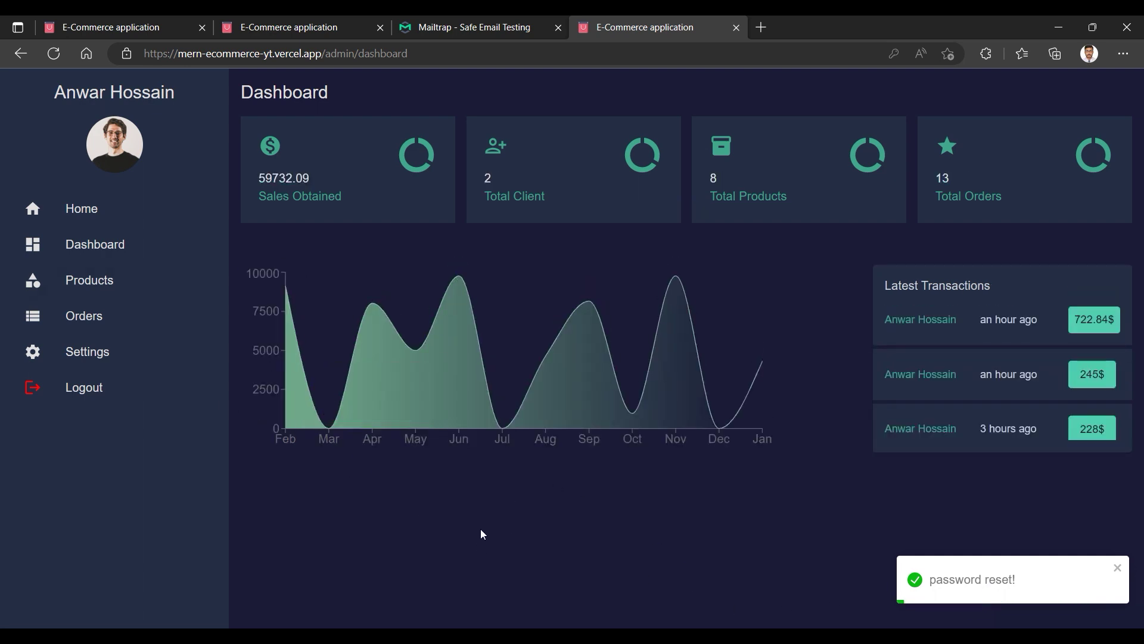
Go from the dashboard to the store home page and scroll through its 50% Off banner and deals.
{"action": "left_click", "coordinate": [87, 216]}
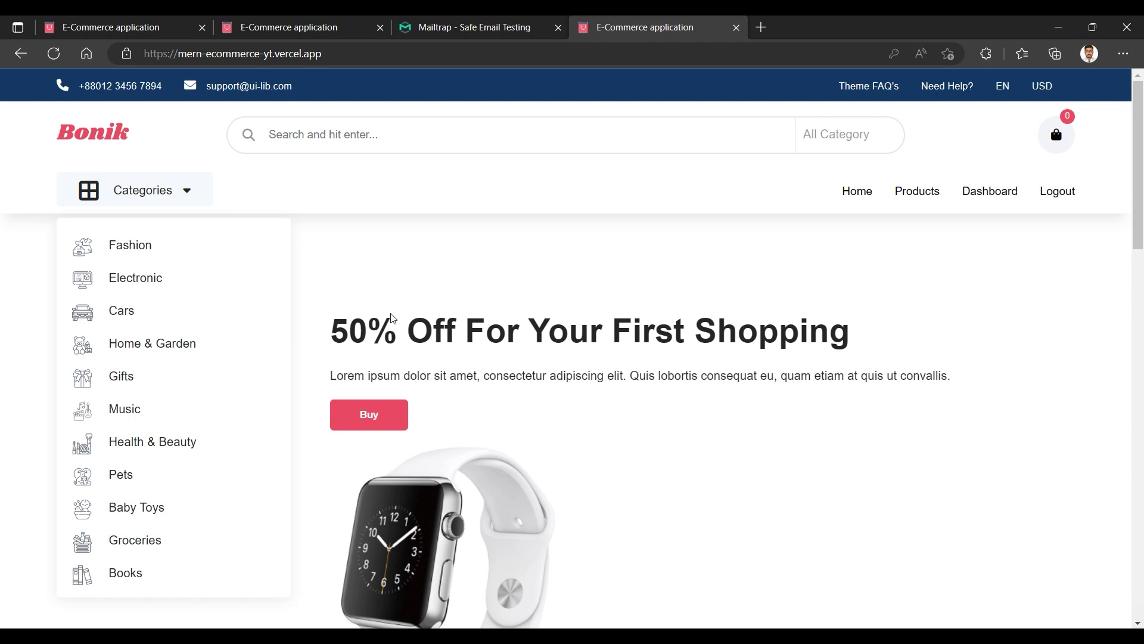
{"action": "scroll", "coordinate": [585, 457], "scroll_direction": "down", "scroll_amount": 15}
{"action": "scroll", "coordinate": [549, 437], "scroll_direction": "up", "scroll_amount": 4}
{"action": "scroll", "coordinate": [554, 452], "scroll_direction": "up", "scroll_amount": 10}
{"action": "scroll", "coordinate": [641, 414], "scroll_direction": "down", "scroll_amount": 4}
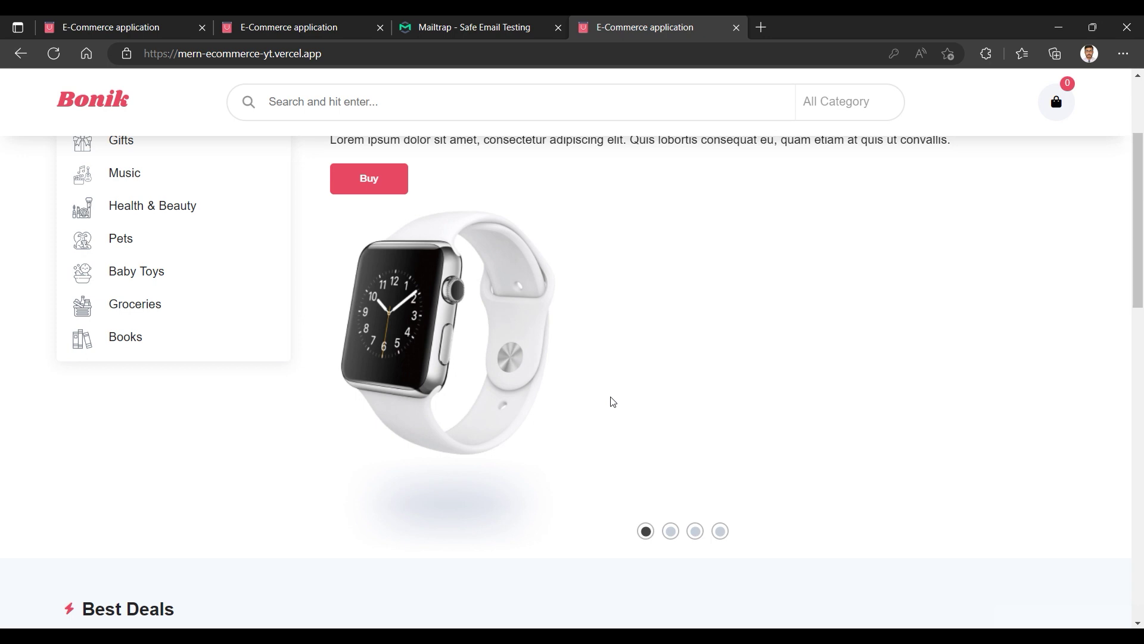
{"action": "scroll", "coordinate": [603, 379], "scroll_direction": "up", "scroll_amount": 4}
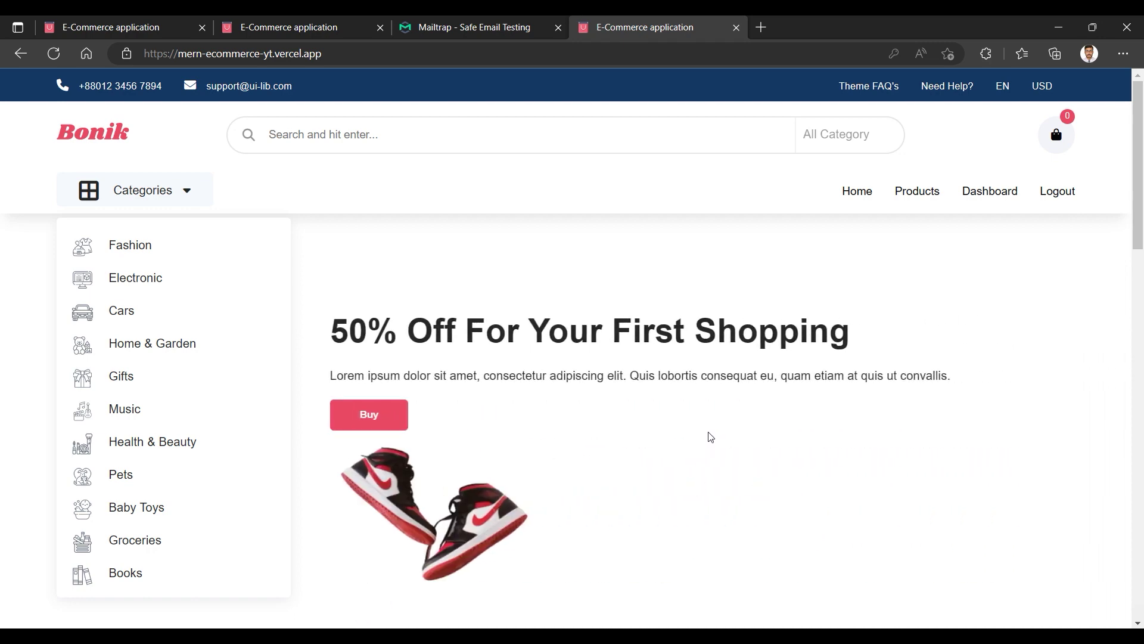
{"action": "scroll", "coordinate": [598, 457], "scroll_direction": "down", "scroll_amount": 4}
{"action": "scroll", "coordinate": [595, 454], "scroll_direction": "up", "scroll_amount": 4}
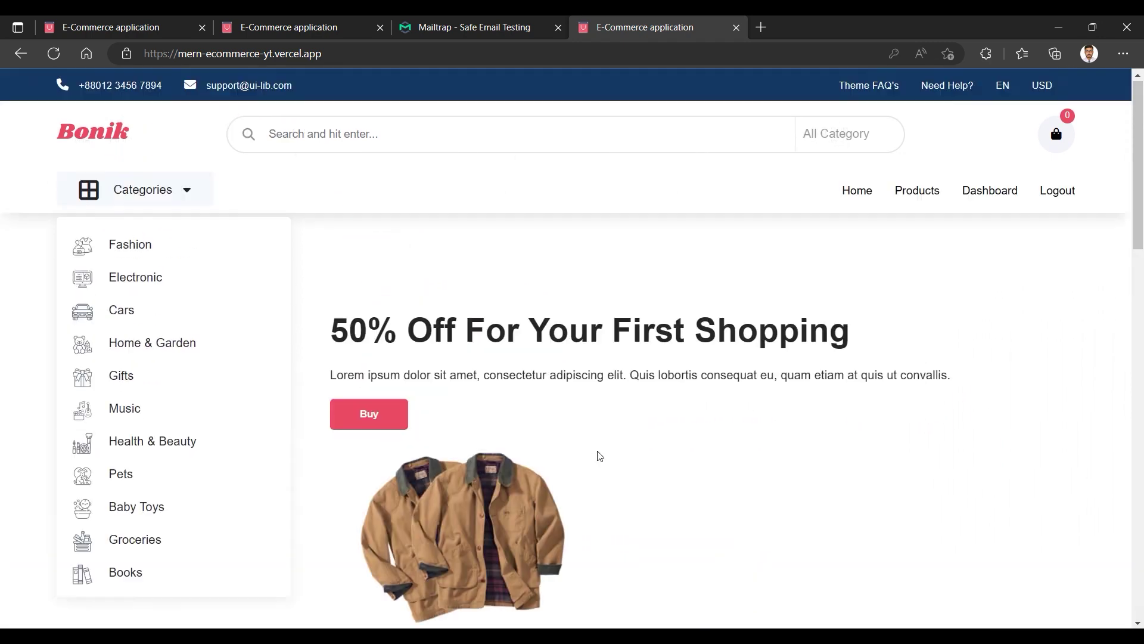